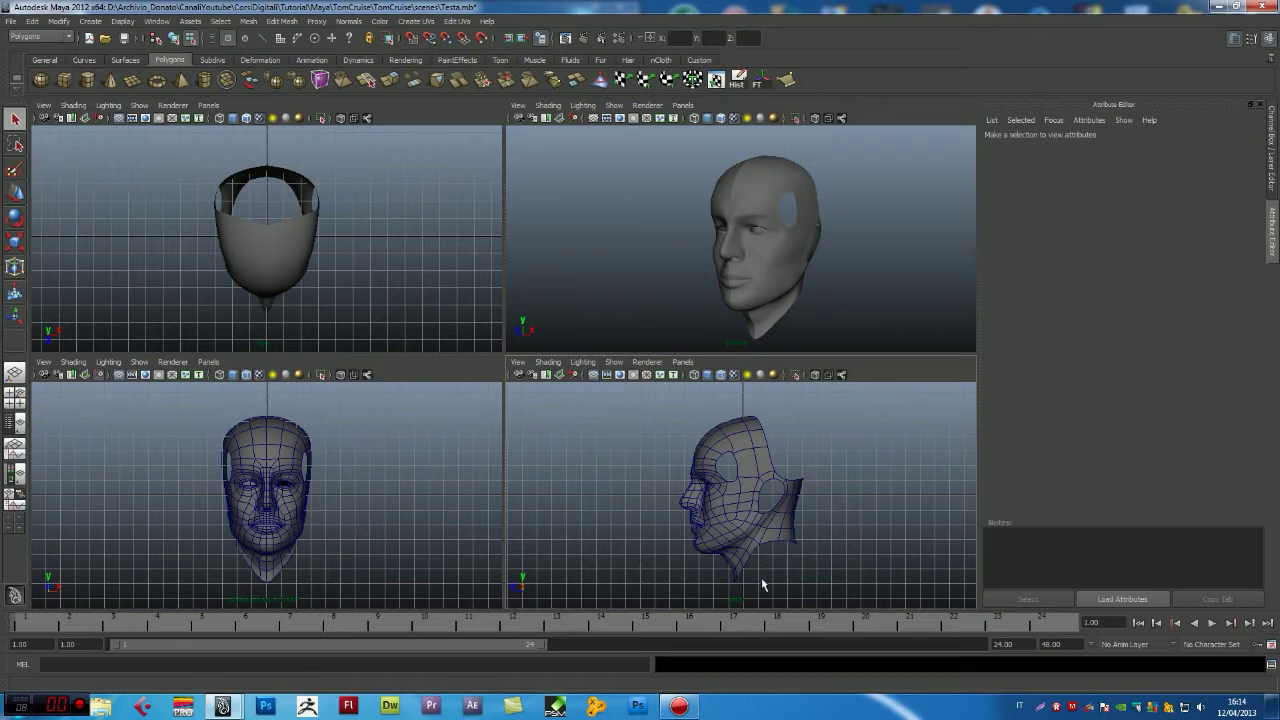
- Swap in the Channel Box/Layer Editor in the perspective view and select the head mesh
left_click(652, 260)
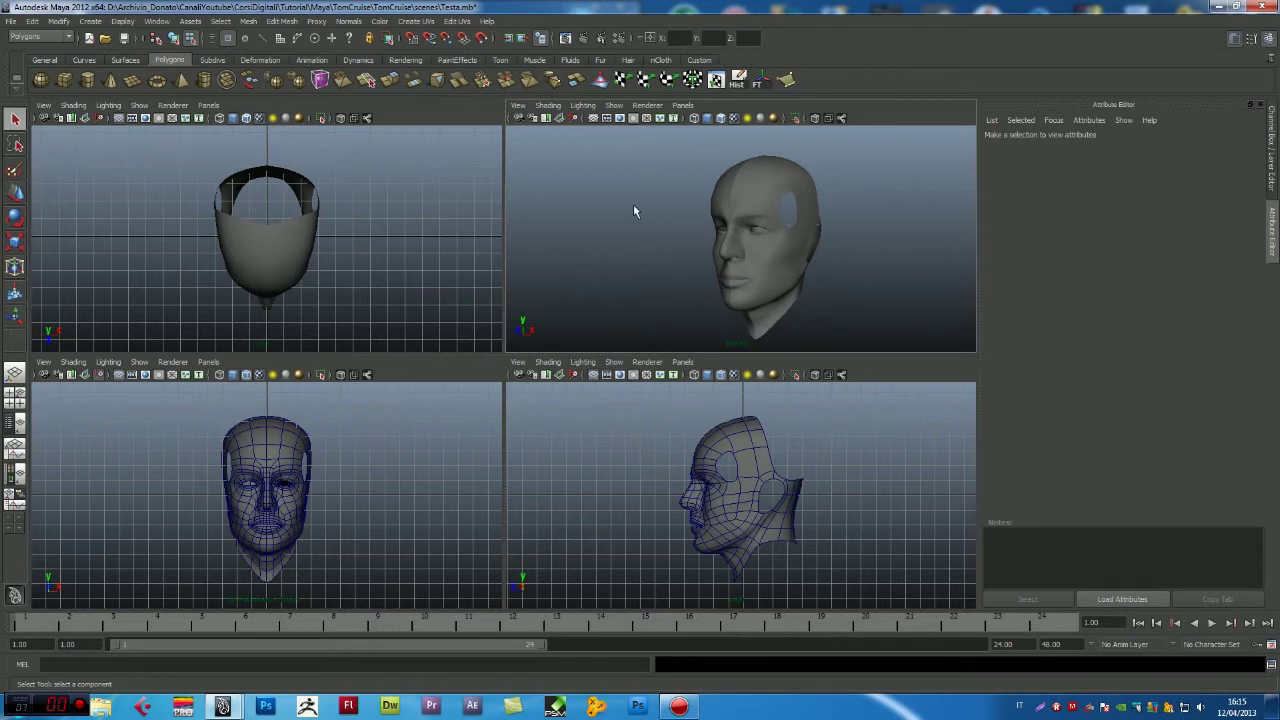
left_click(1272, 165)
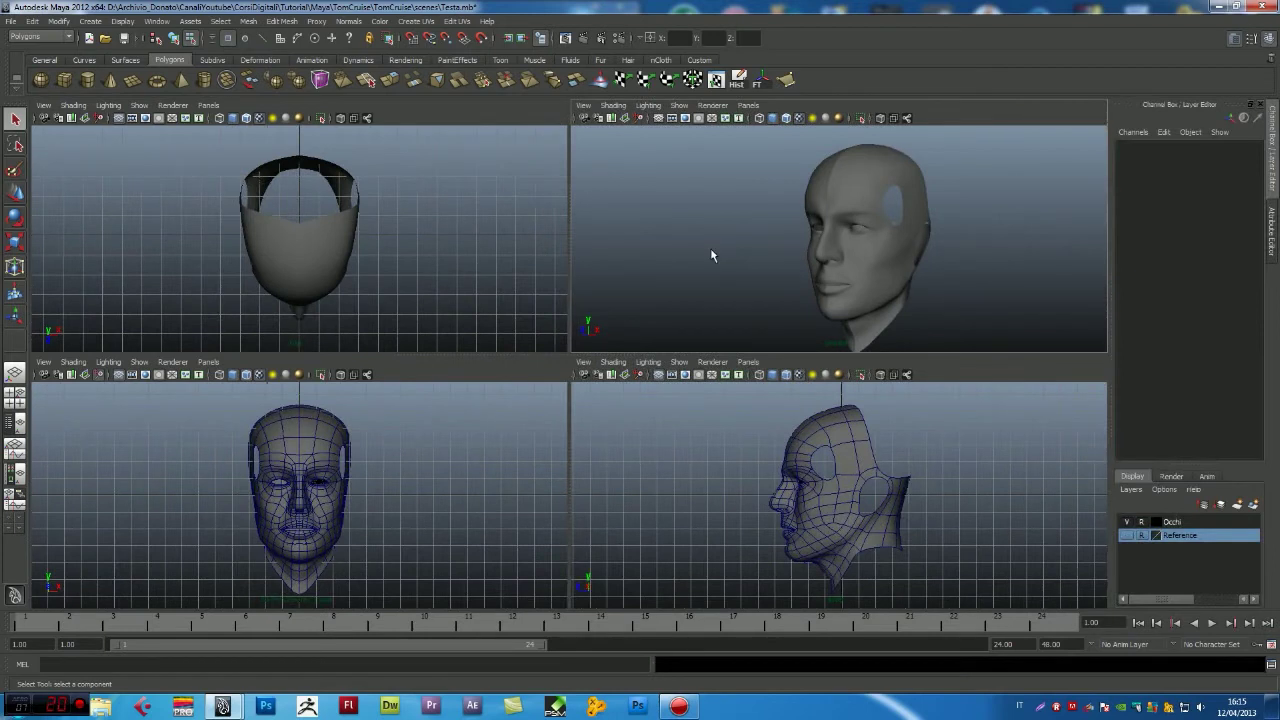
left_click(876, 262)
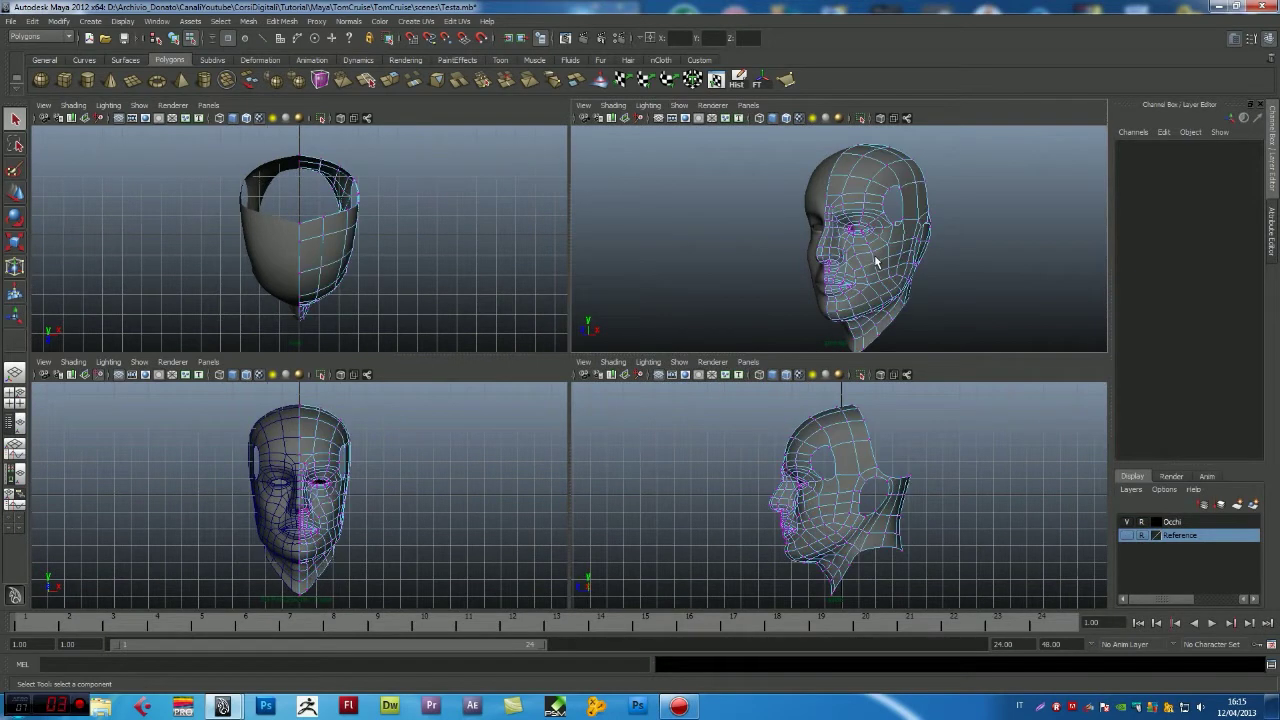
- Maximize the perspective view and select the head mesh in object mode
key("space")
scroll(746, 243, "up", 2)
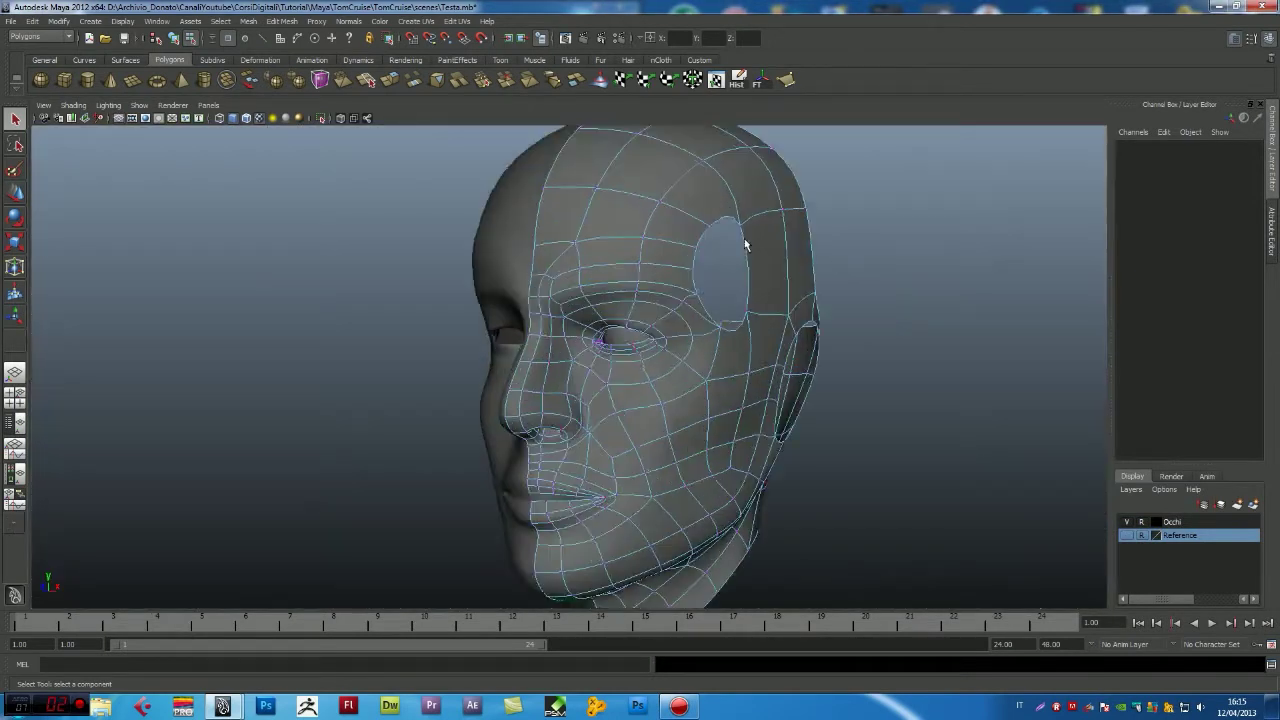
scroll(746, 243, "up", 2)
scroll(658, 262, "up", 2)
scroll(658, 262, "down", 2)
scroll(658, 262, "down", 2)
scroll(589, 300, "down", 1)
right_click_drag(589, 267, 614, 260)
left_click(612, 255)
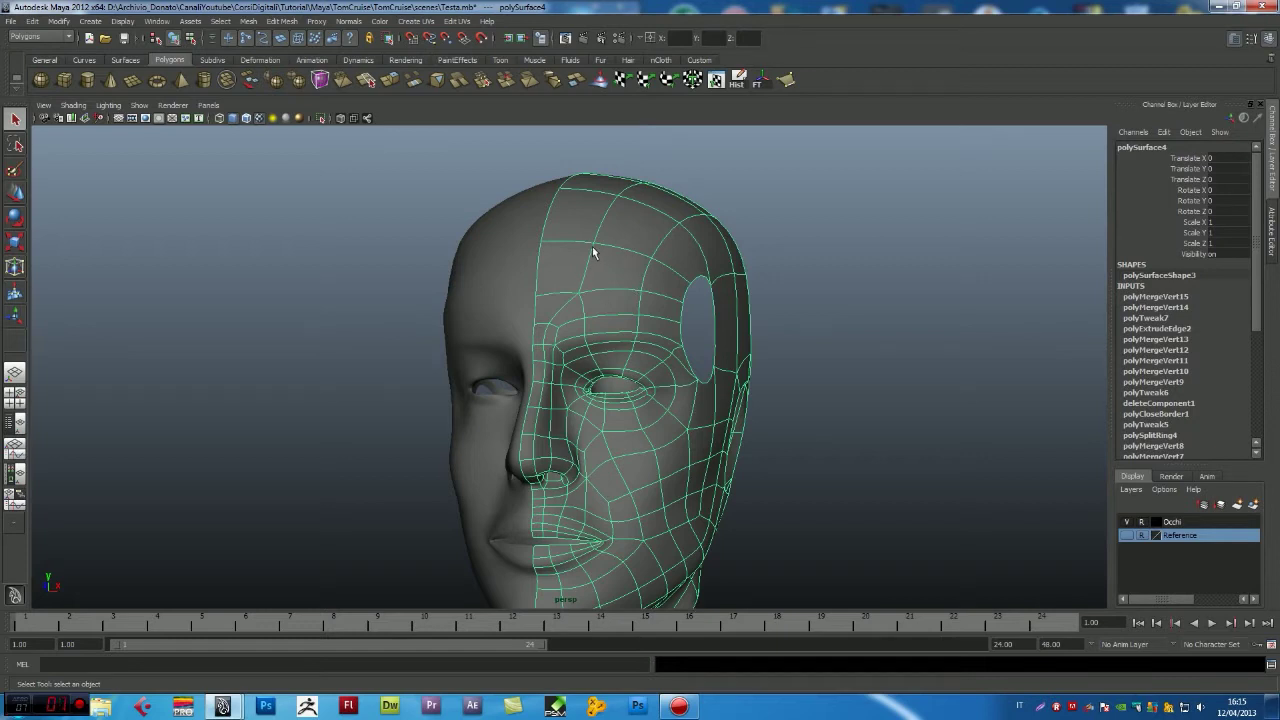
- Check forehead vertex vtx[278]'s CV coordinates, then return the head to object mode
right_click_drag(590, 247, 566, 221)
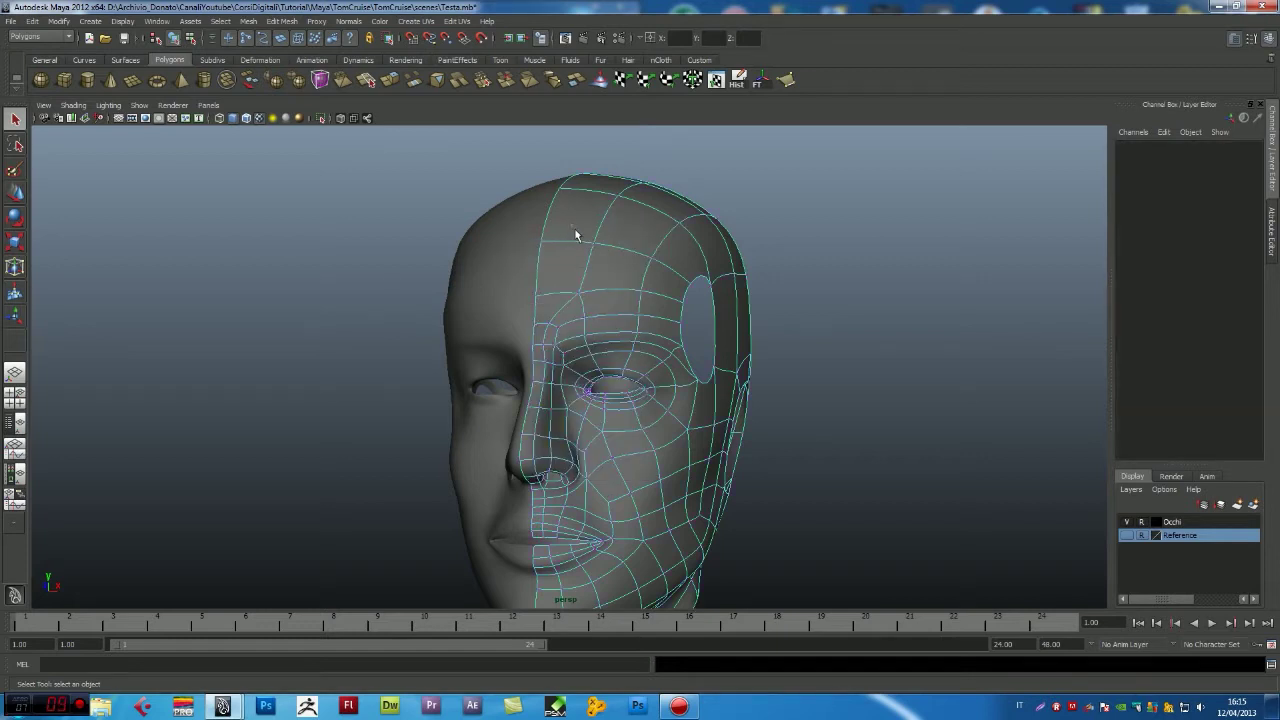
left_click_drag(572, 226, 598, 251)
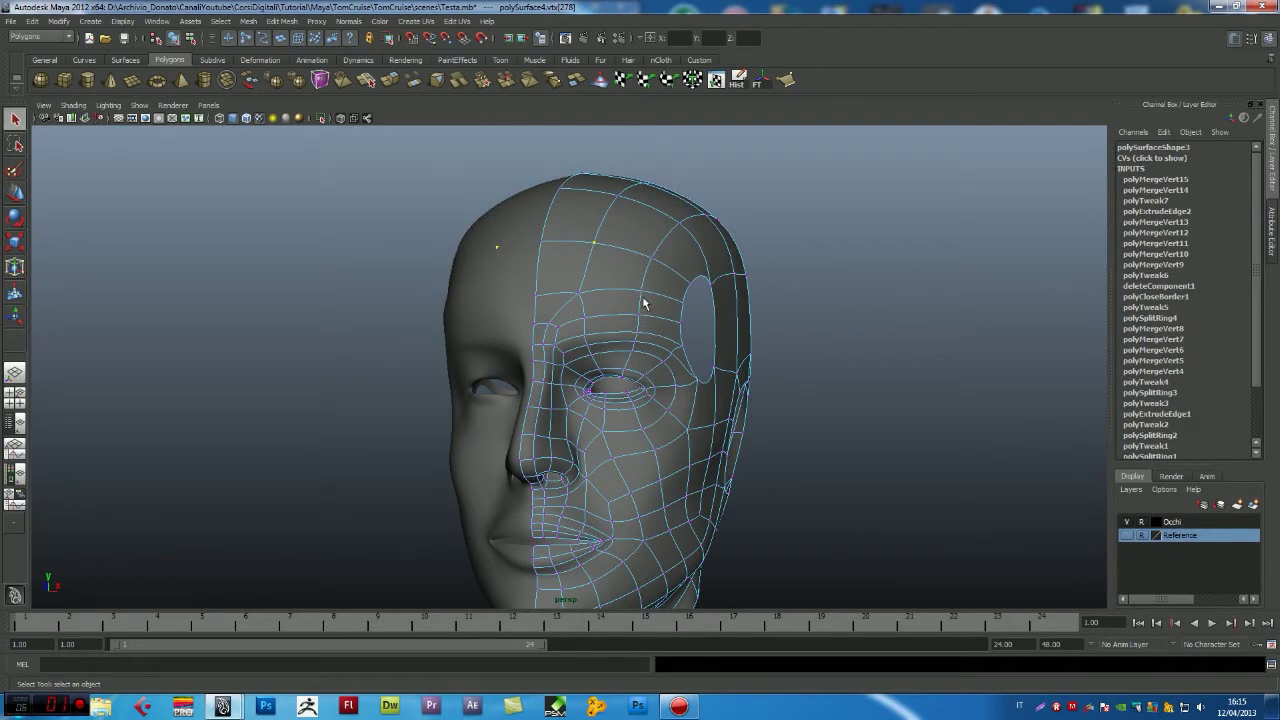
scroll(627, 272, "up", 2)
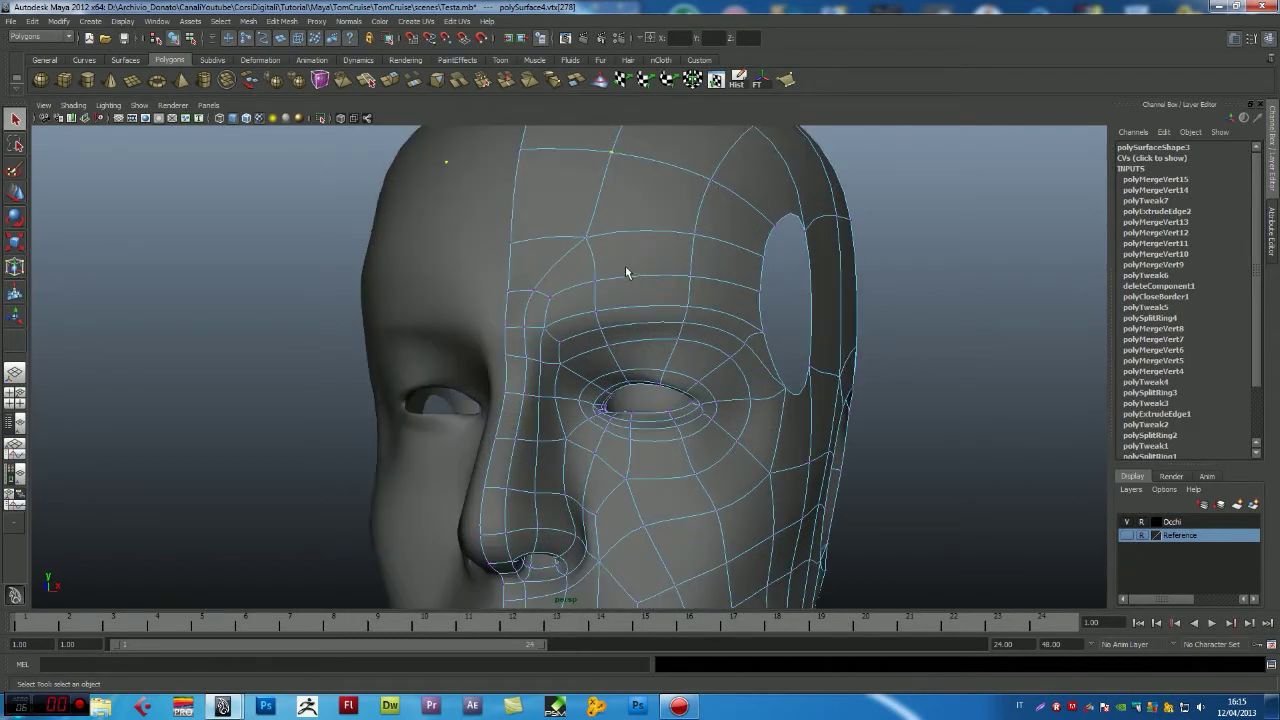
scroll(626, 262, "down", 1)
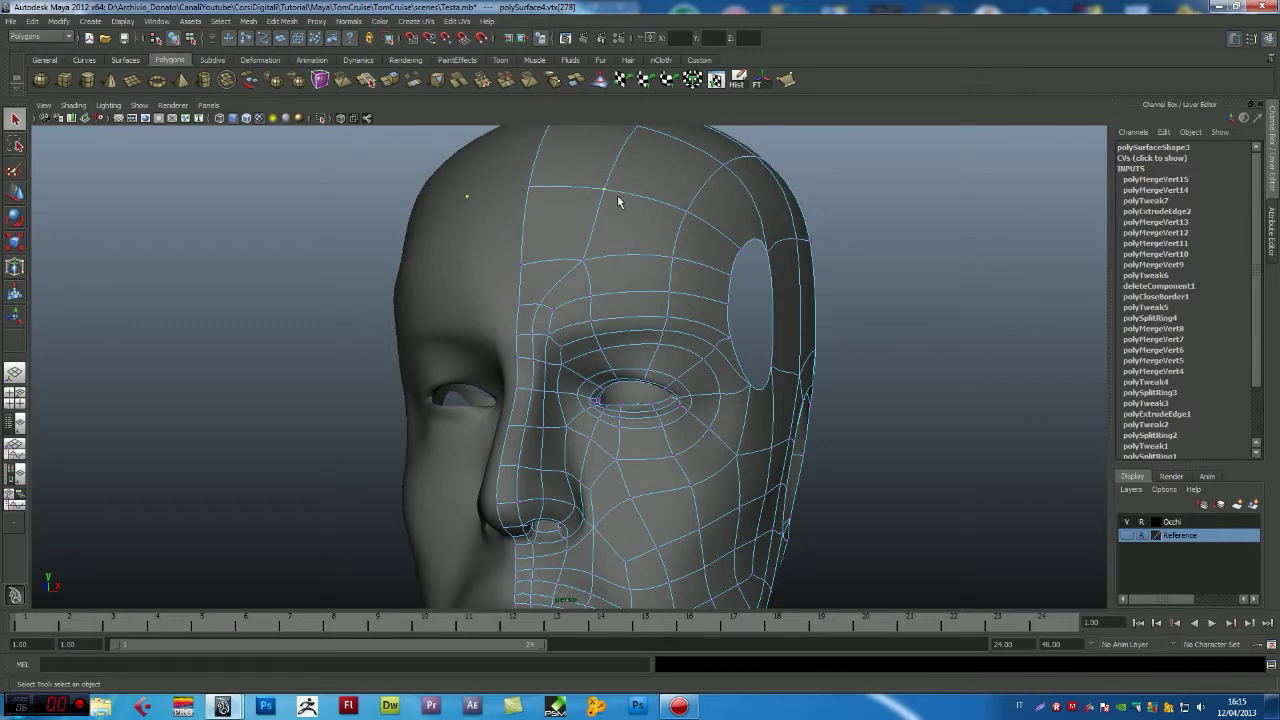
left_click(1138, 159)
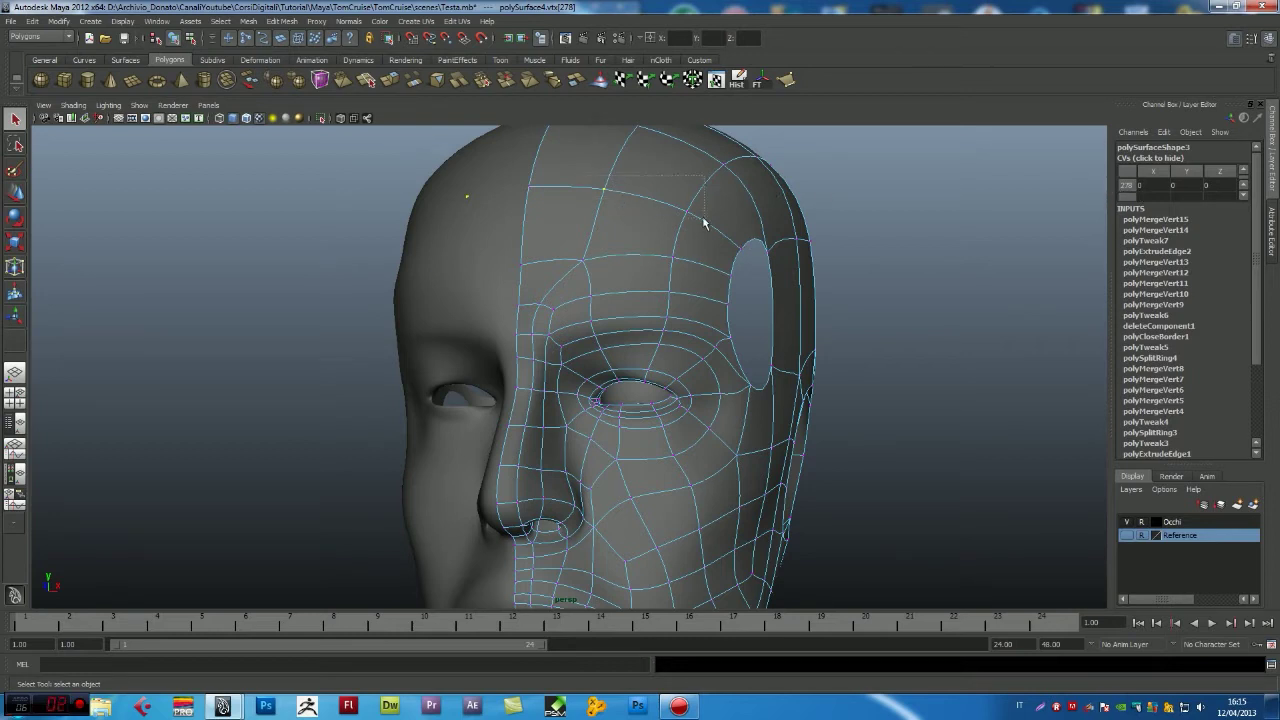
left_click_drag(686, 226, 608, 202, "shift")
left_click_drag(593, 185, 616, 218)
left_click(1124, 187)
right_click_drag(638, 219, 662, 200)
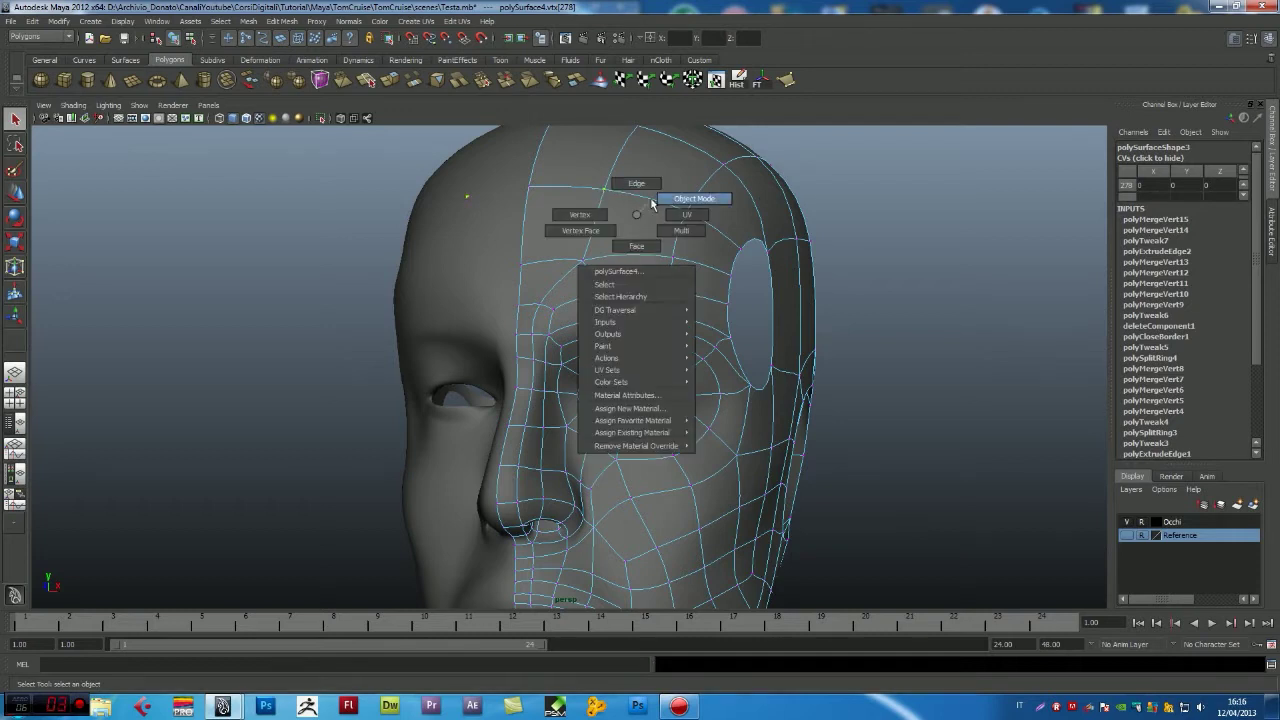
left_click(645, 221)
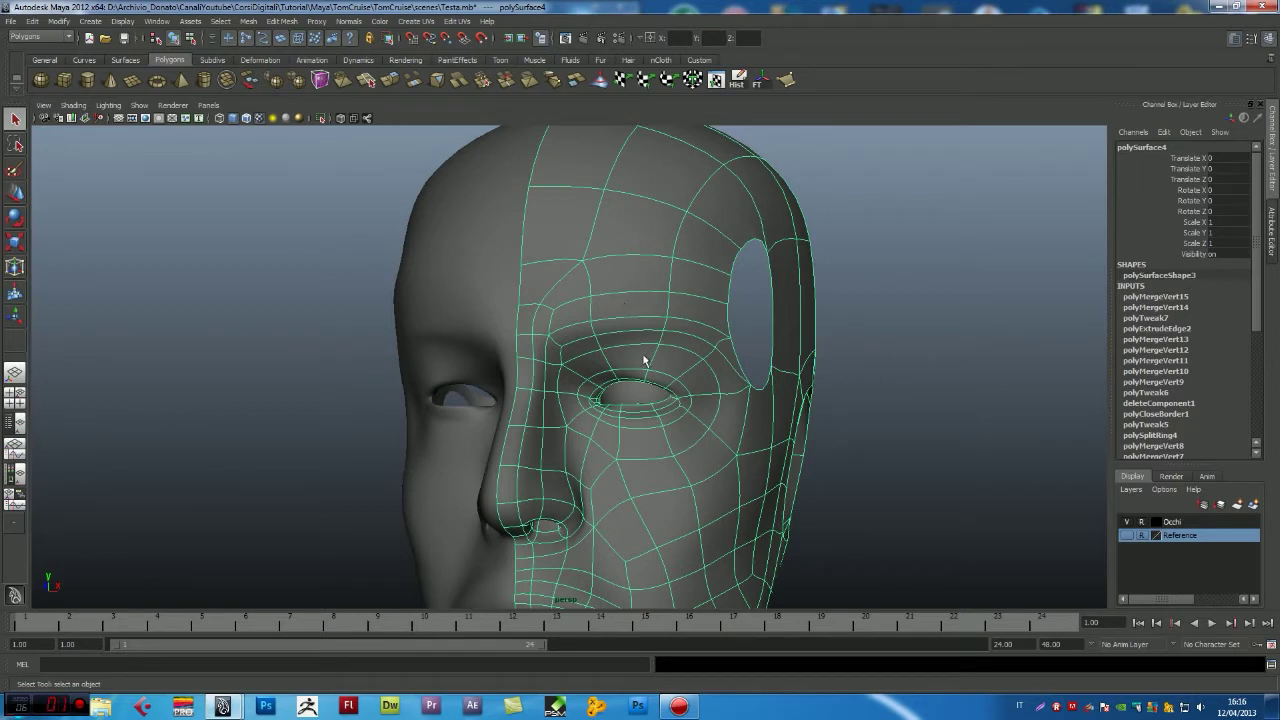
- Display the head's face normals and orbit around to inspect them
left_click(122, 21)
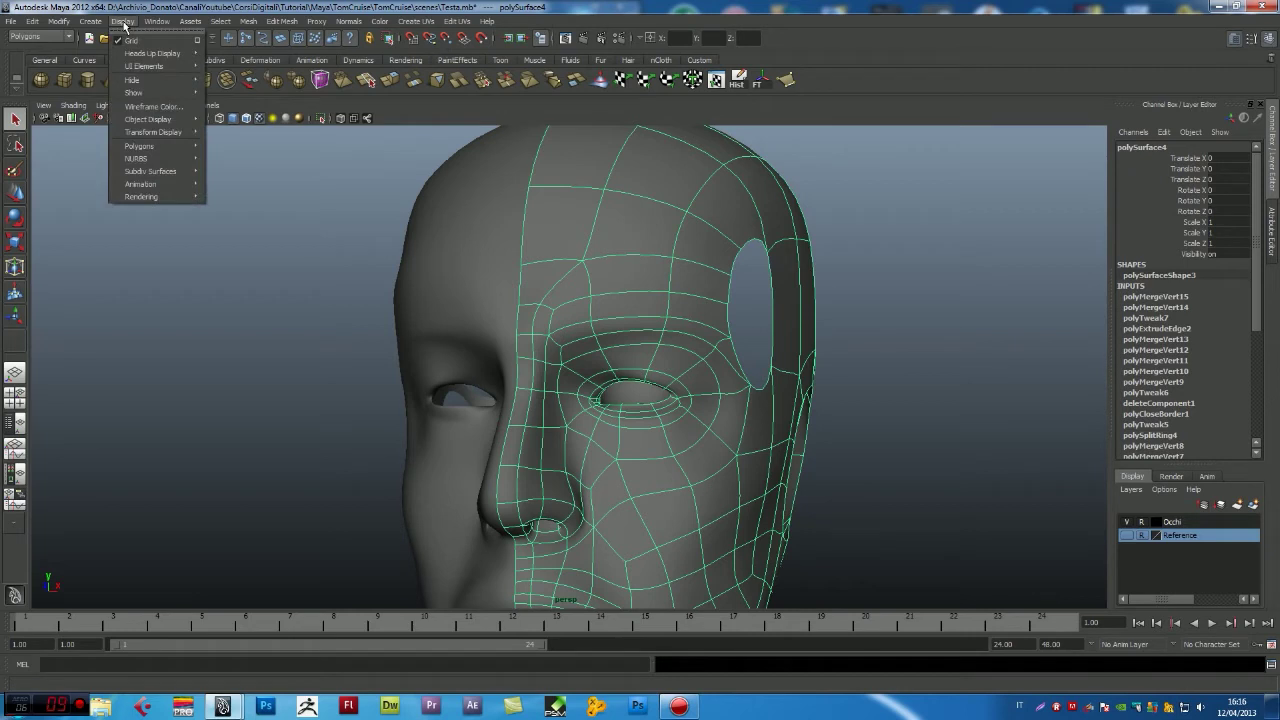
mouse_move(140, 146)
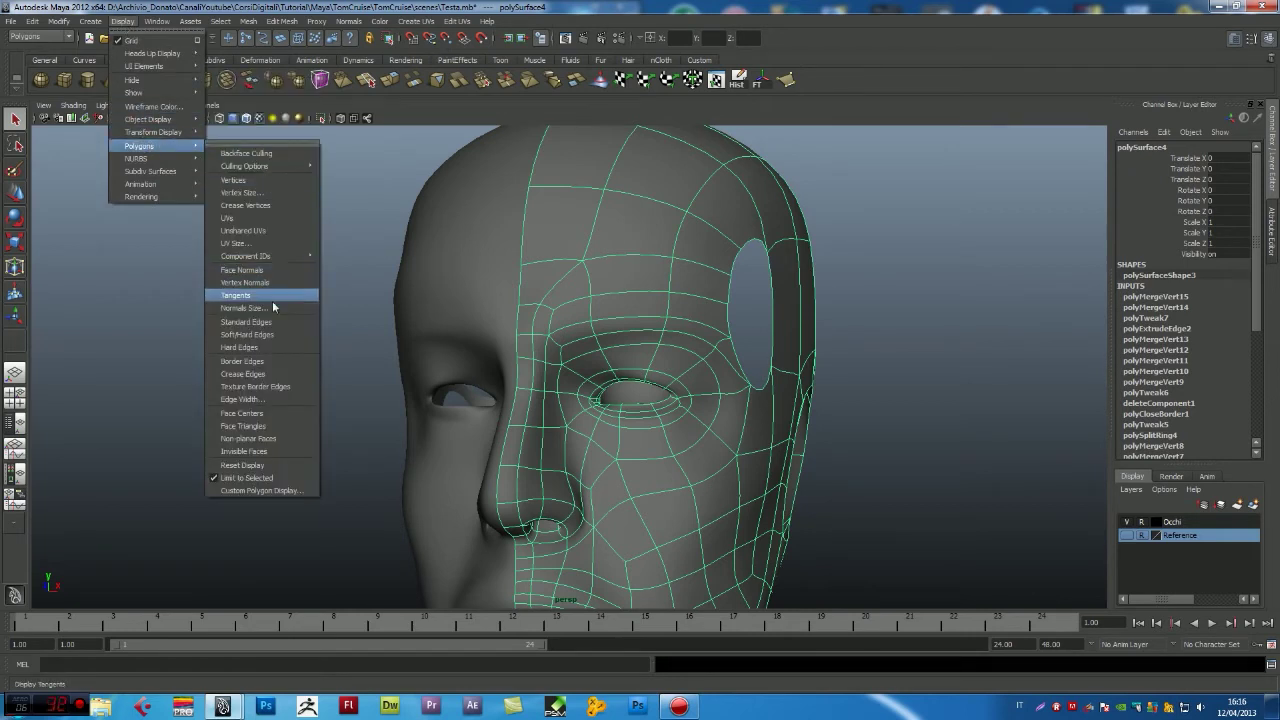
left_click(253, 268)
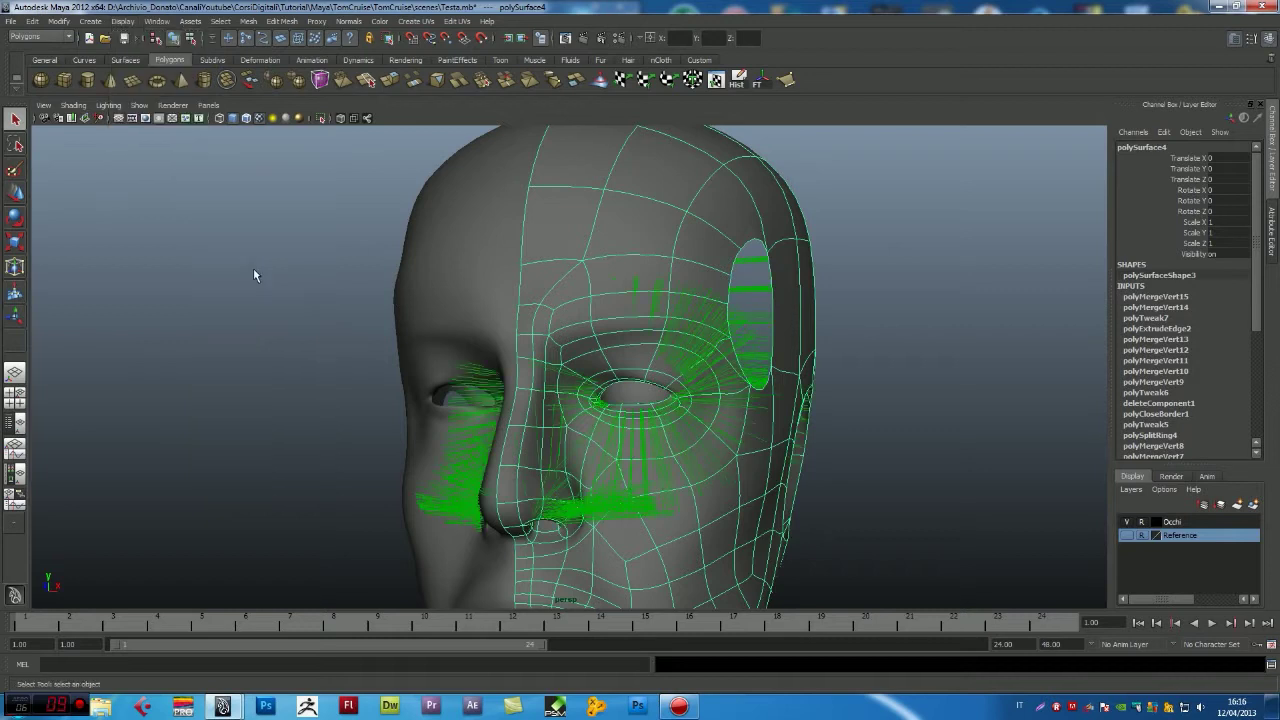
left_click(977, 317)
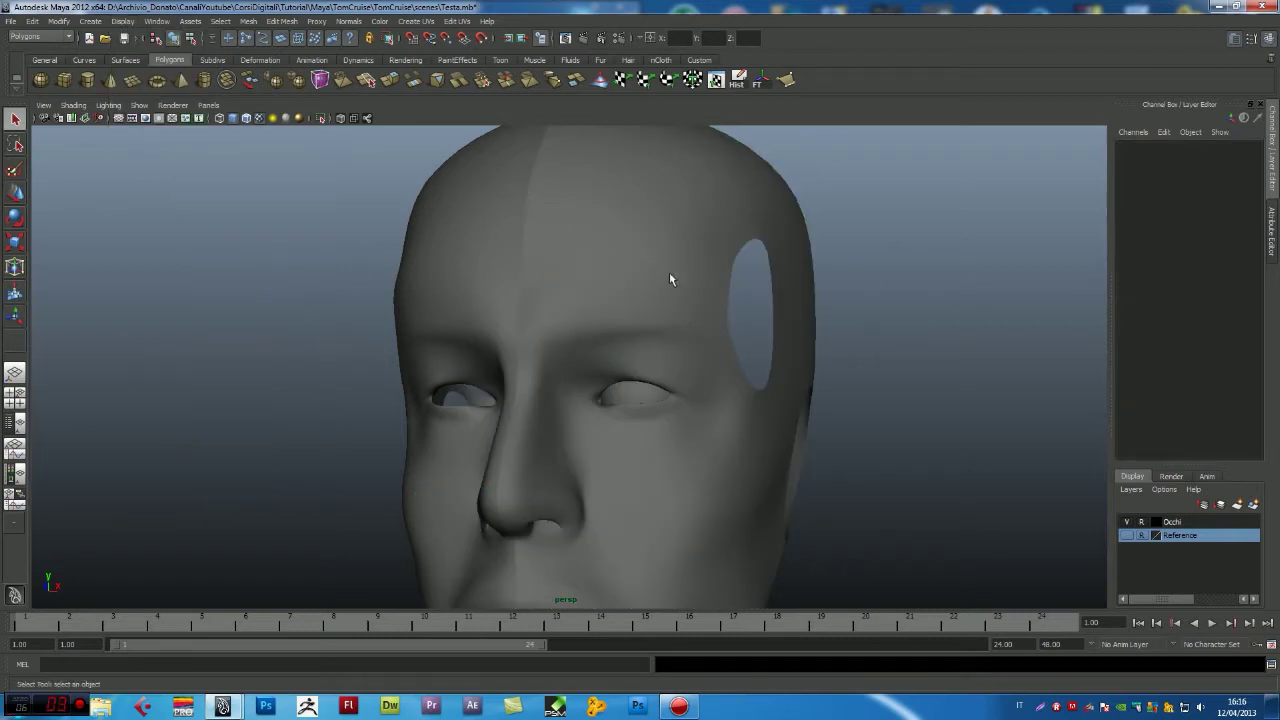
left_click(571, 314)
mouse_move(571, 314)
left_mouse_down("alt")
mouse_move(486, 320)
mouse_move(686, 329)
mouse_move(697, 394)
mouse_move(737, 346)
mouse_move(600, 309)
mouse_move(442, 329)
mouse_move(349, 289)
mouse_move(380, 277)
mouse_move(391, 331)
mouse_move(253, 370)
mouse_move(157, 357)
mouse_move(314, 294)
mouse_move(309, 266)
mouse_move(320, 334)
mouse_move(344, 335)
left_mouse_up("alt")
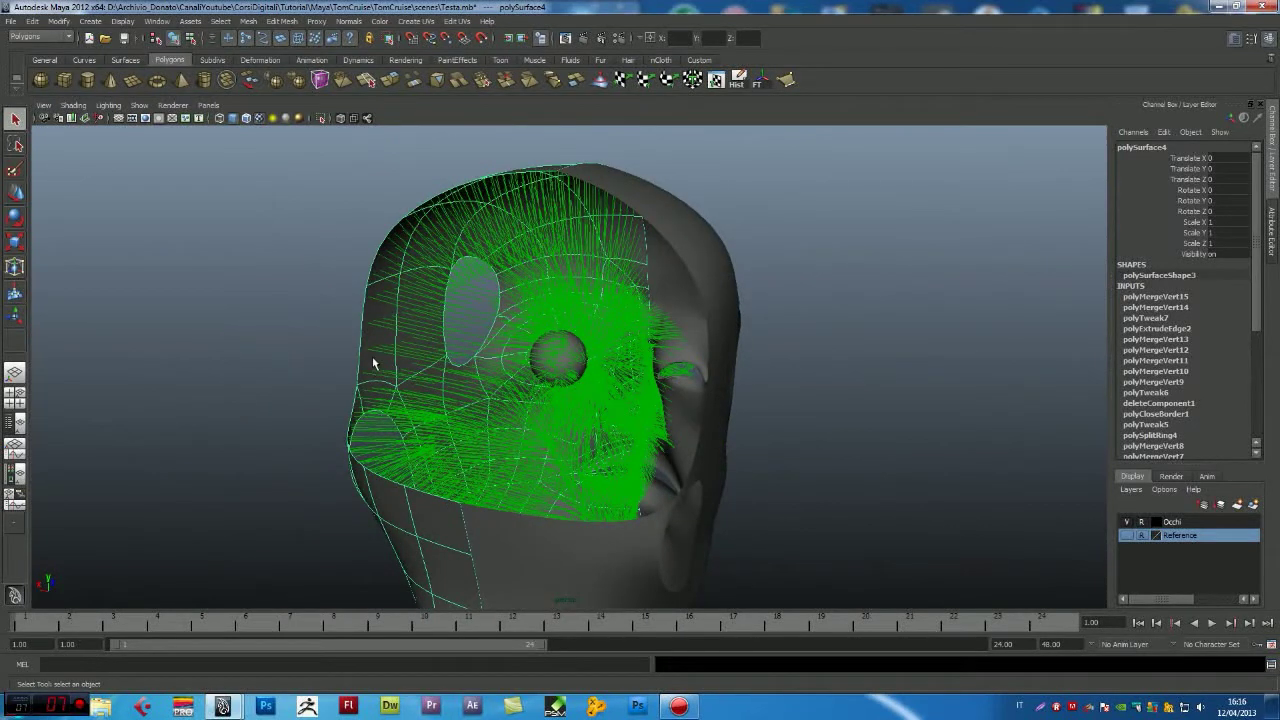
mouse_move(296, 390)
left_mouse_down("alt")
mouse_move(337, 363)
mouse_move(434, 351)
mouse_move(580, 346)
mouse_move(608, 378)
mouse_move(526, 266)
mouse_move(491, 263)
mouse_move(517, 306)
mouse_move(503, 296)
left_mouse_up("alt")
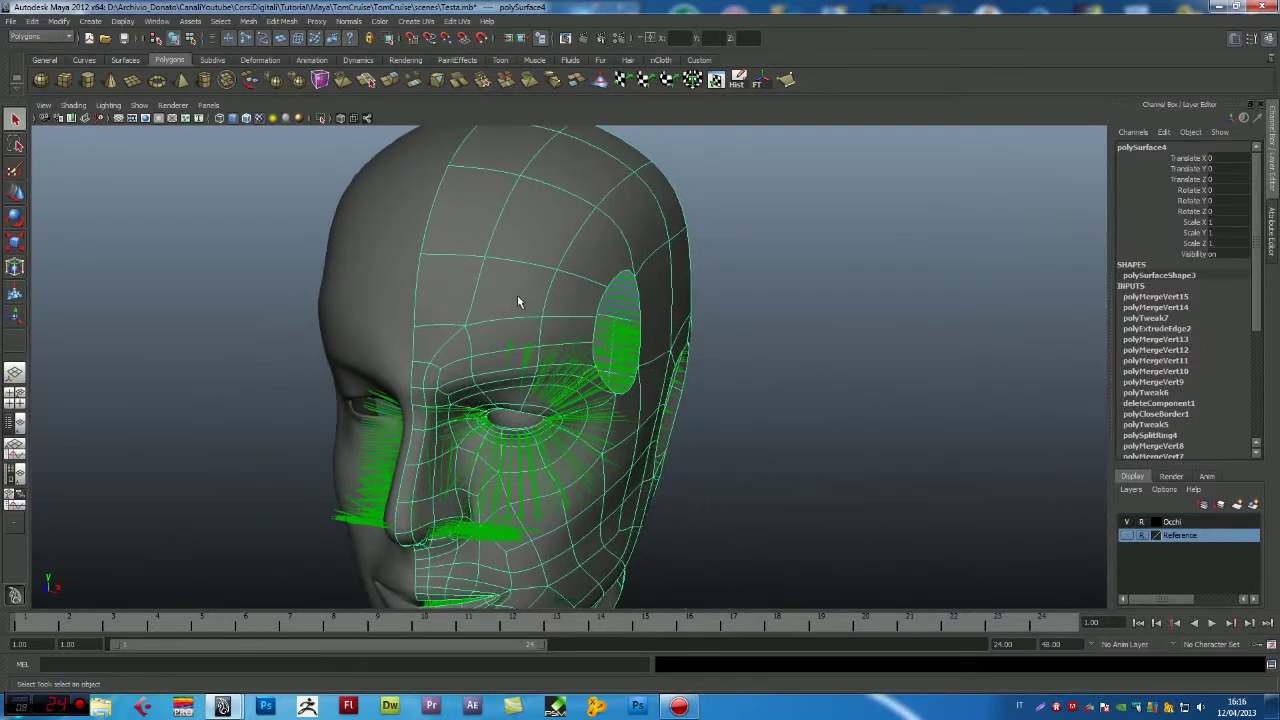
- Reverse the normals of the whole head mesh and orbit to recheck them
left_click(349, 21)
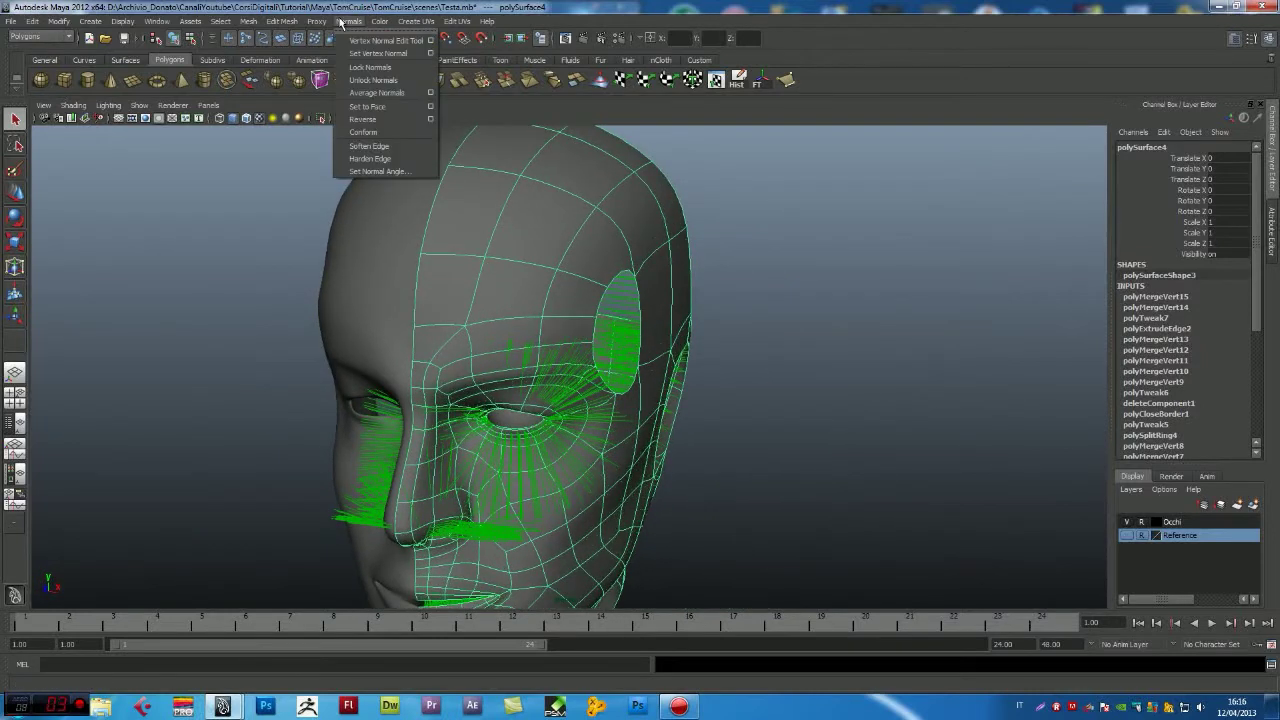
left_click(389, 119)
right_click(528, 198)
left_click(560, 185)
left_click(766, 200)
left_click(605, 205)
mouse_move(592, 206)
left_mouse_down("alt")
mouse_move(508, 243)
mouse_move(766, 240)
mouse_move(703, 300)
mouse_move(491, 260)
mouse_move(523, 243)
mouse_move(471, 234)
left_mouse_up("alt")
- Reverse the normals of the small patch faces separately, then return to object mode
right_click(486, 193)
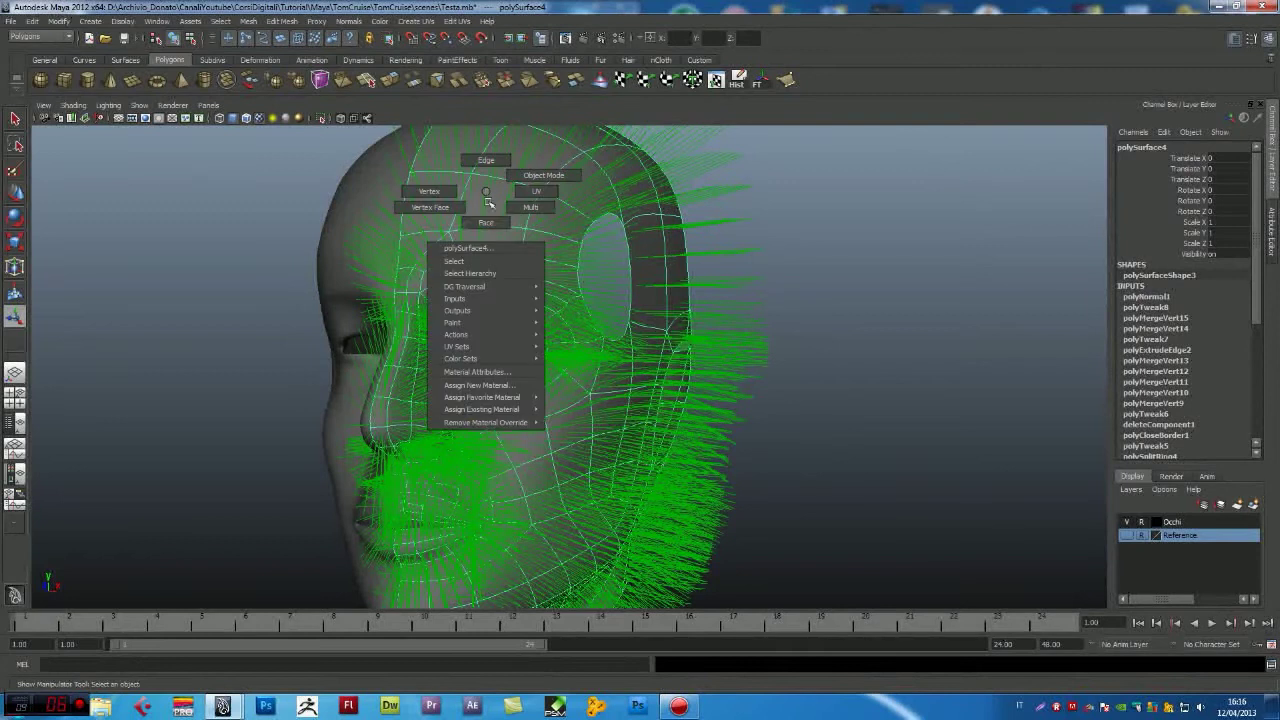
left_click(486, 221)
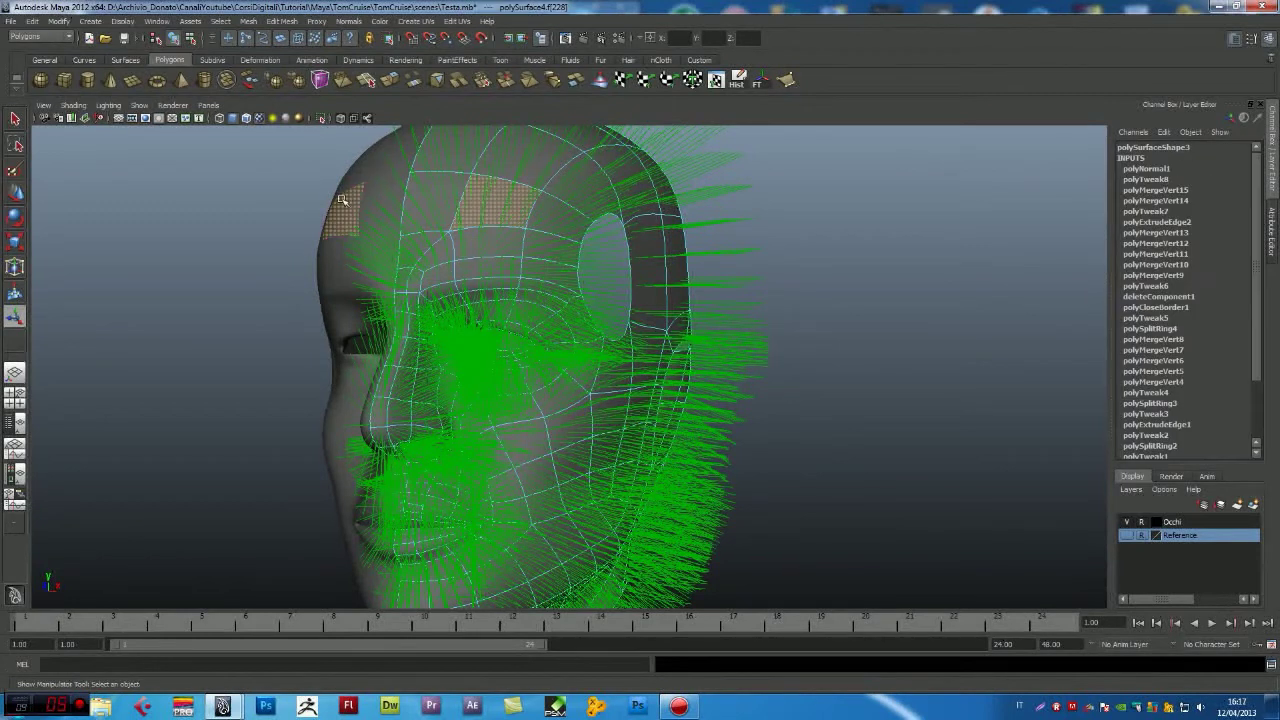
left_click(346, 22)
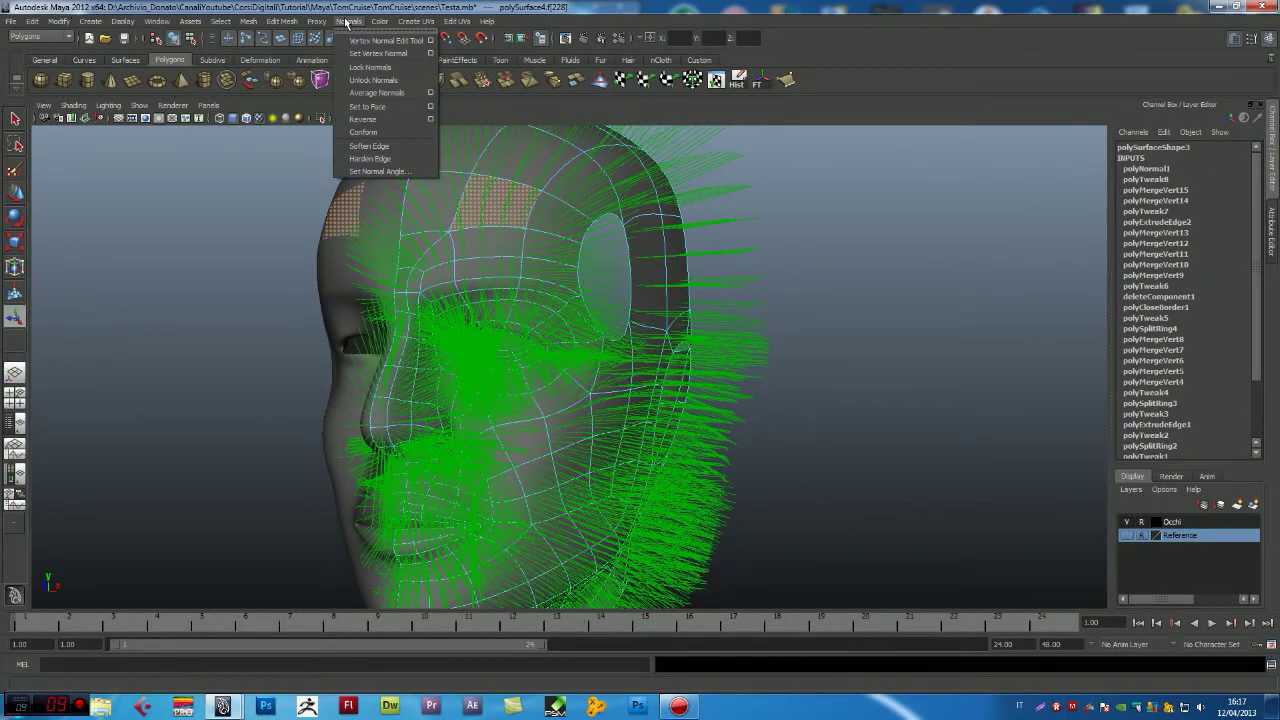
left_click(362, 119)
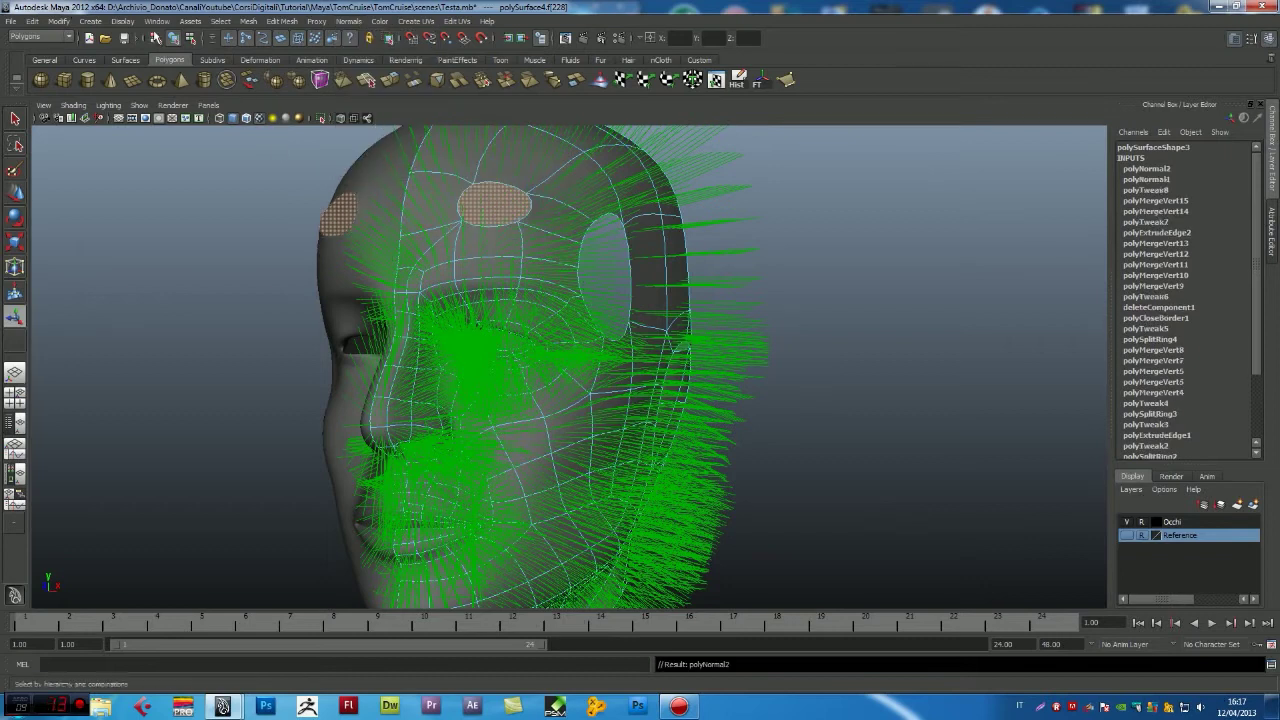
left_click(123, 21)
mouse_move(150, 146)
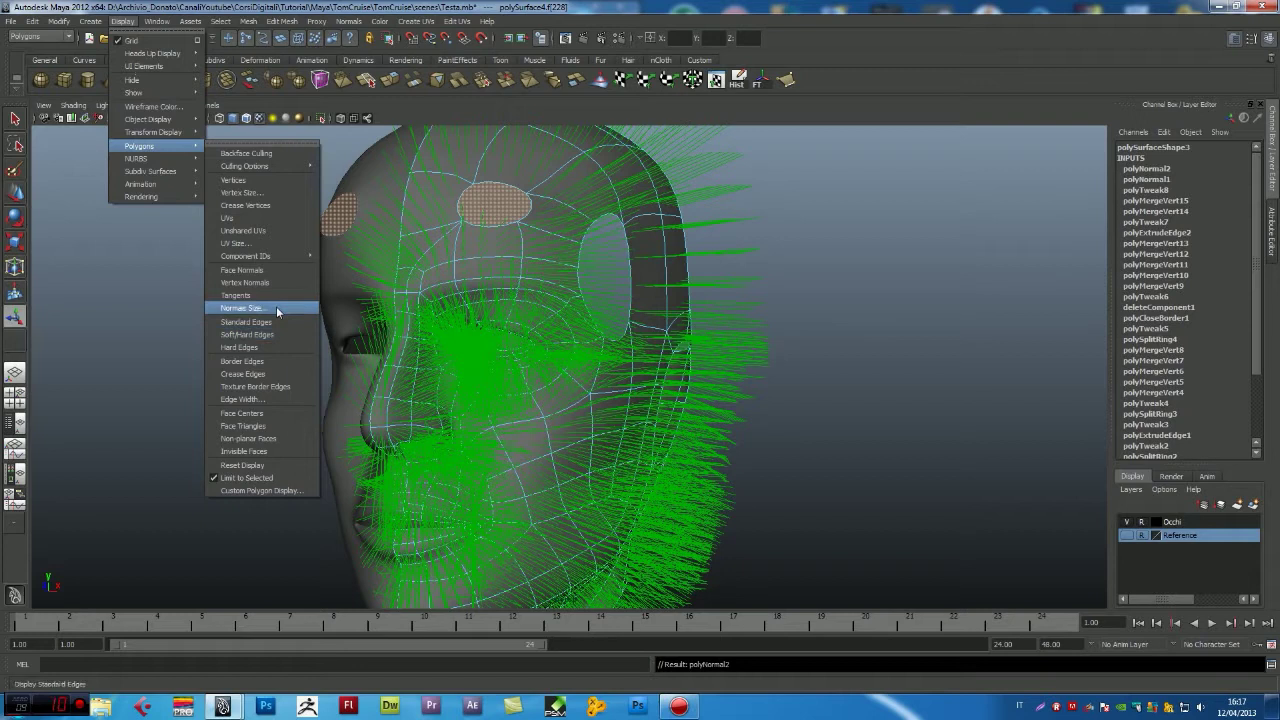
left_click(278, 267)
right_click_drag(526, 163, 556, 152)
left_click(553, 165)
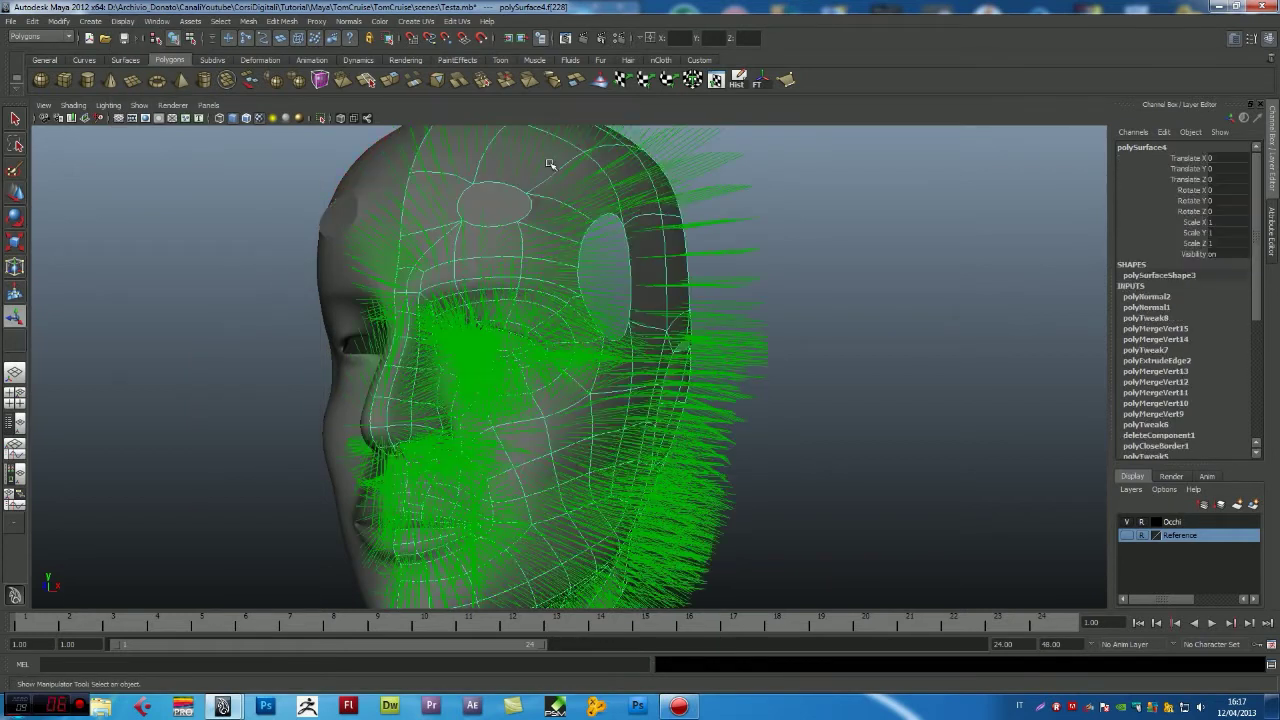
left_click(160, 22)
mouse_move(140, 146)
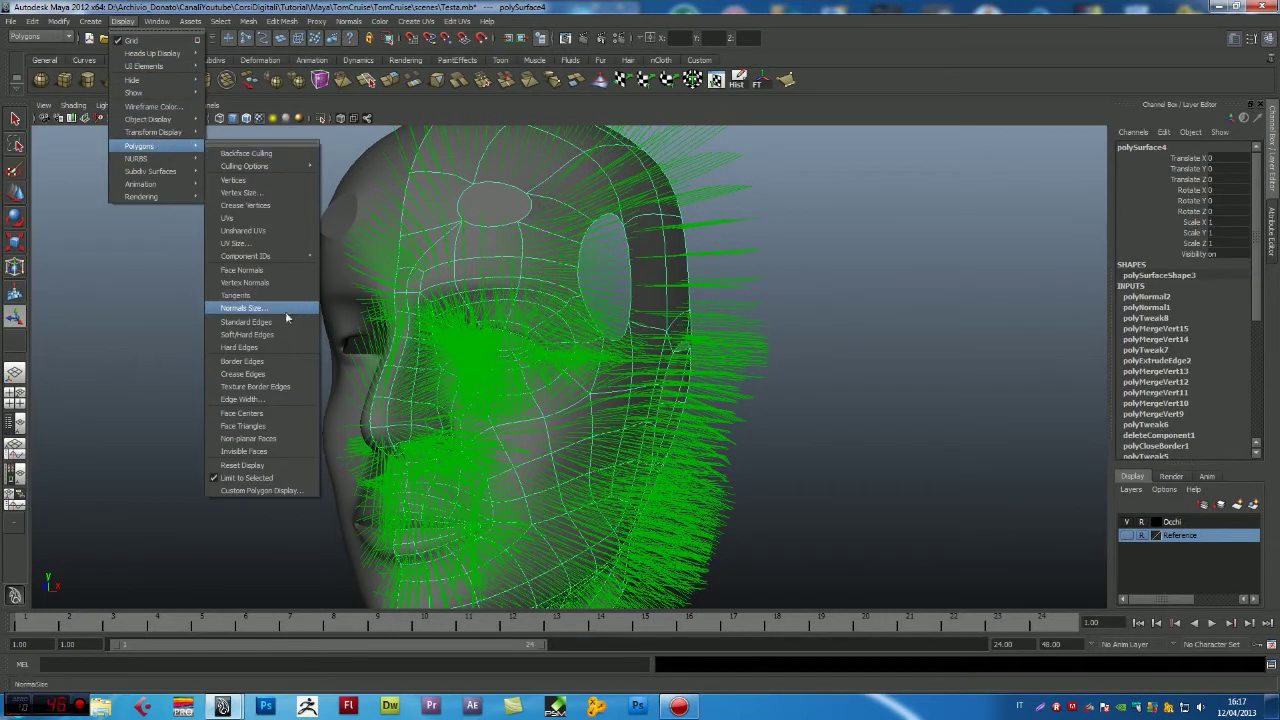
- Hide the face normals and orbit to a side view of the head's vertices
left_click(275, 281)
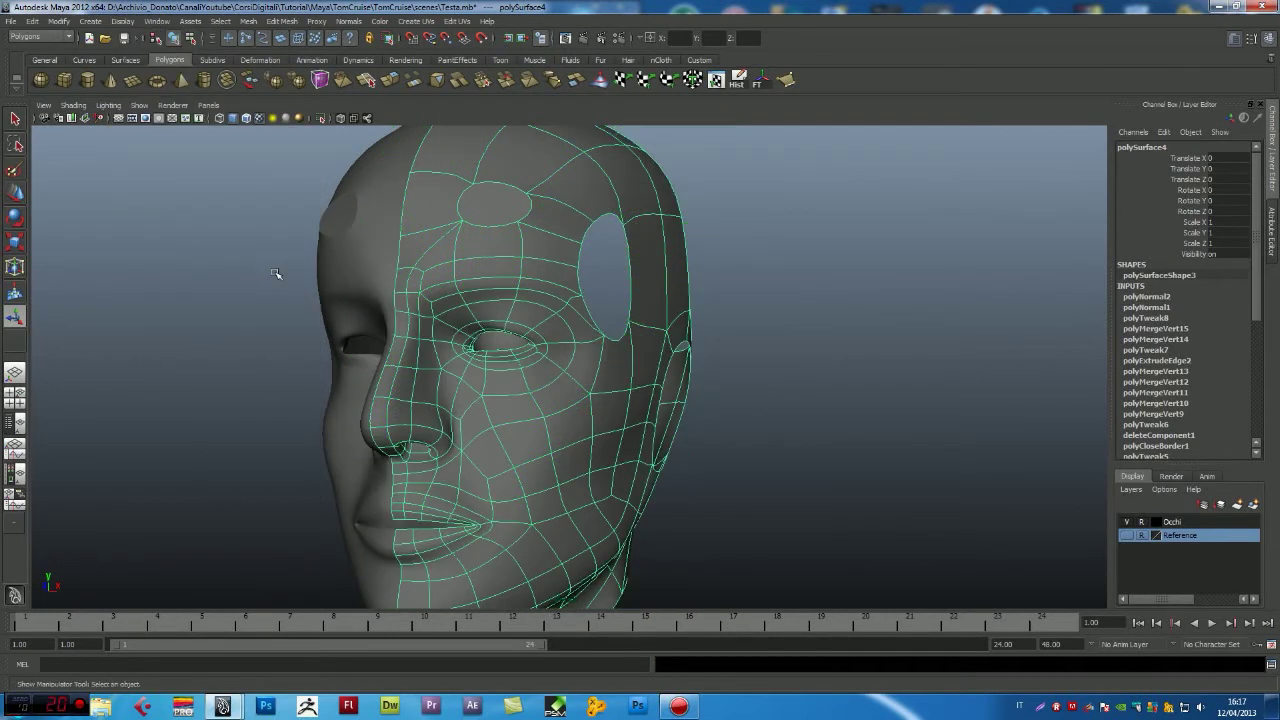
left_click(890, 292)
mouse_move(467, 264)
left_mouse_down("alt")
mouse_move(491, 223)
mouse_move(491, 394)
left_mouse_up("alt")
left_click(491, 413)
scroll(491, 413, "up", 3)
right_click_drag(398, 388, 340, 386)
left_click(425, 406)
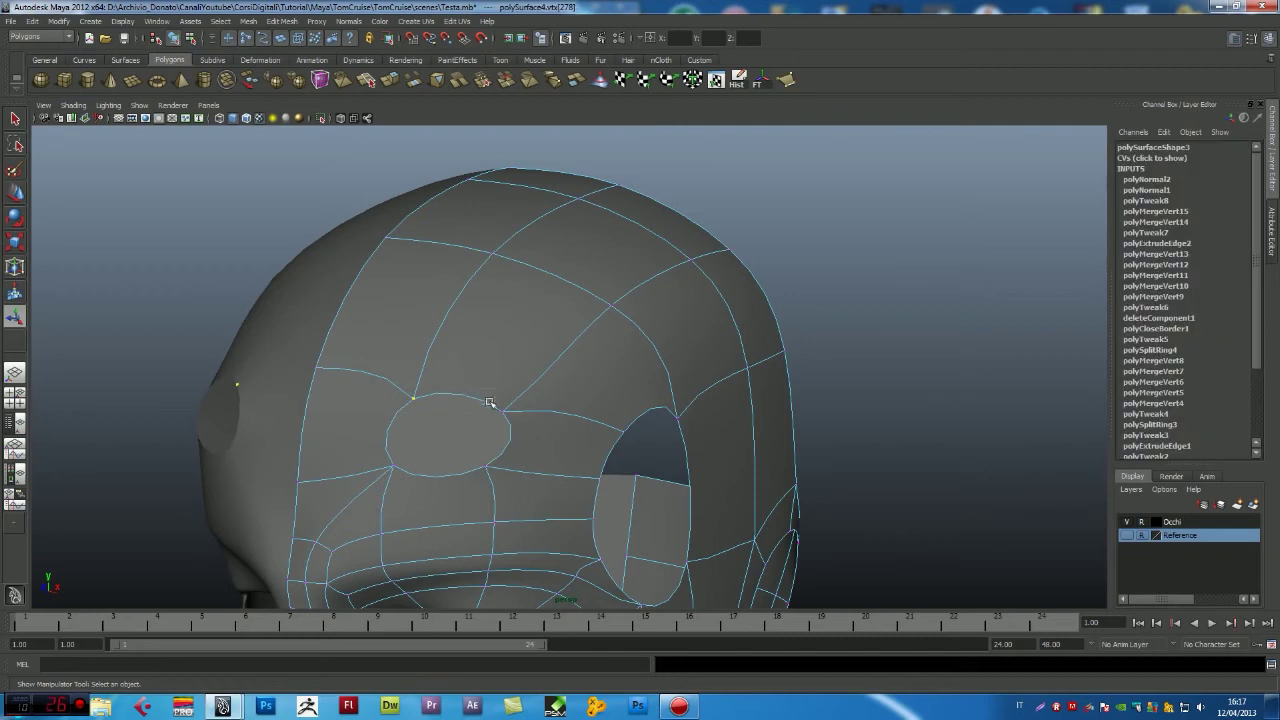
left_click(485, 467)
- Select the two oval patch faces and reverse their normals (polyNormal3)
right_click(451, 439)
left_click(494, 455)
left_click(443, 430)
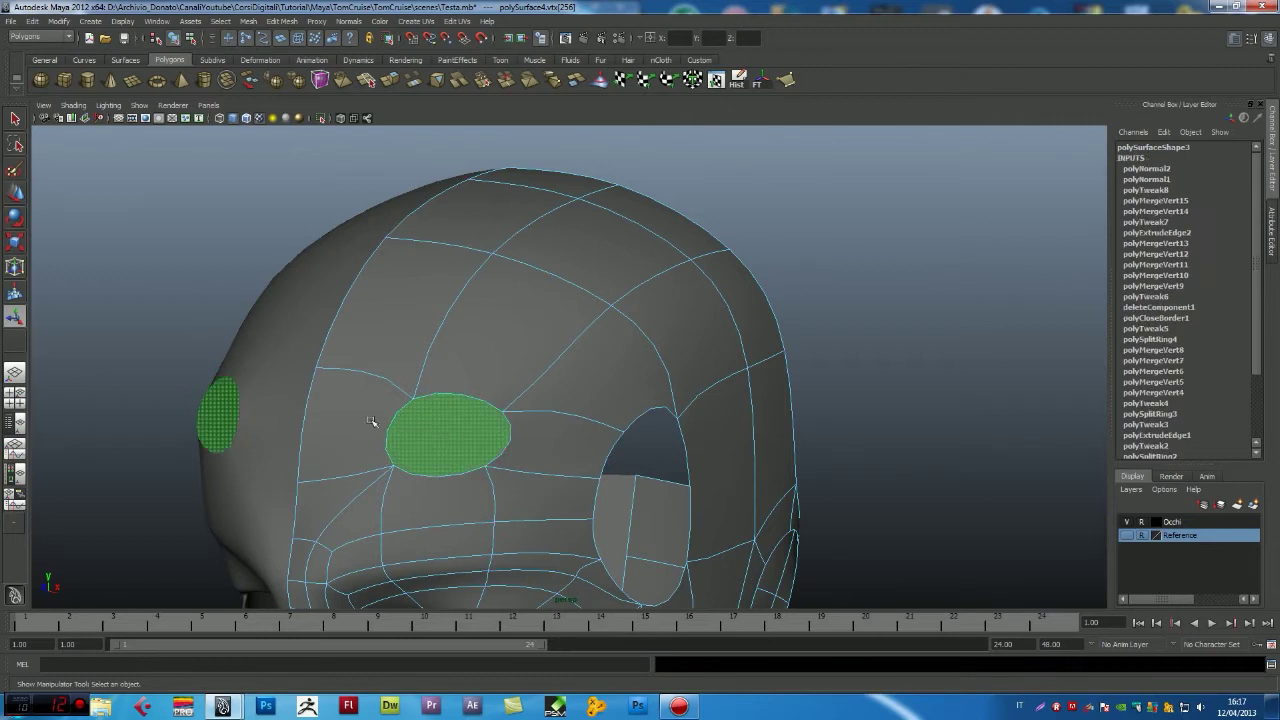
left_click(349, 21)
left_click(377, 122)
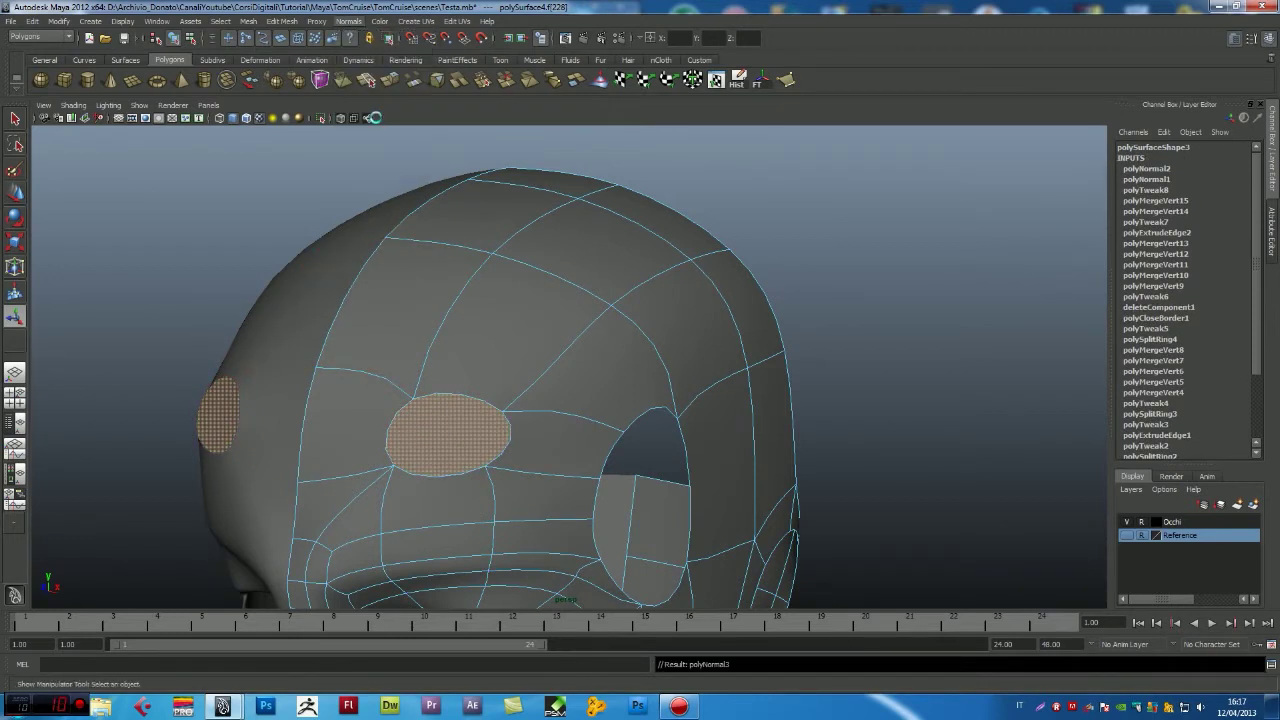
- Return to object mode, save the scene as Testa.mb, and bring up the Normals menu
right_click_drag(500, 257, 547, 234)
mouse_move(547, 234)
left_mouse_down("alt")
mouse_move(863, 257)
mouse_move(720, 343)
mouse_move(386, 351)
mouse_move(620, 349)
mouse_move(464, 262)
mouse_move(474, 357)
left_mouse_up("alt")
key("F8")
key("ctrl+s")
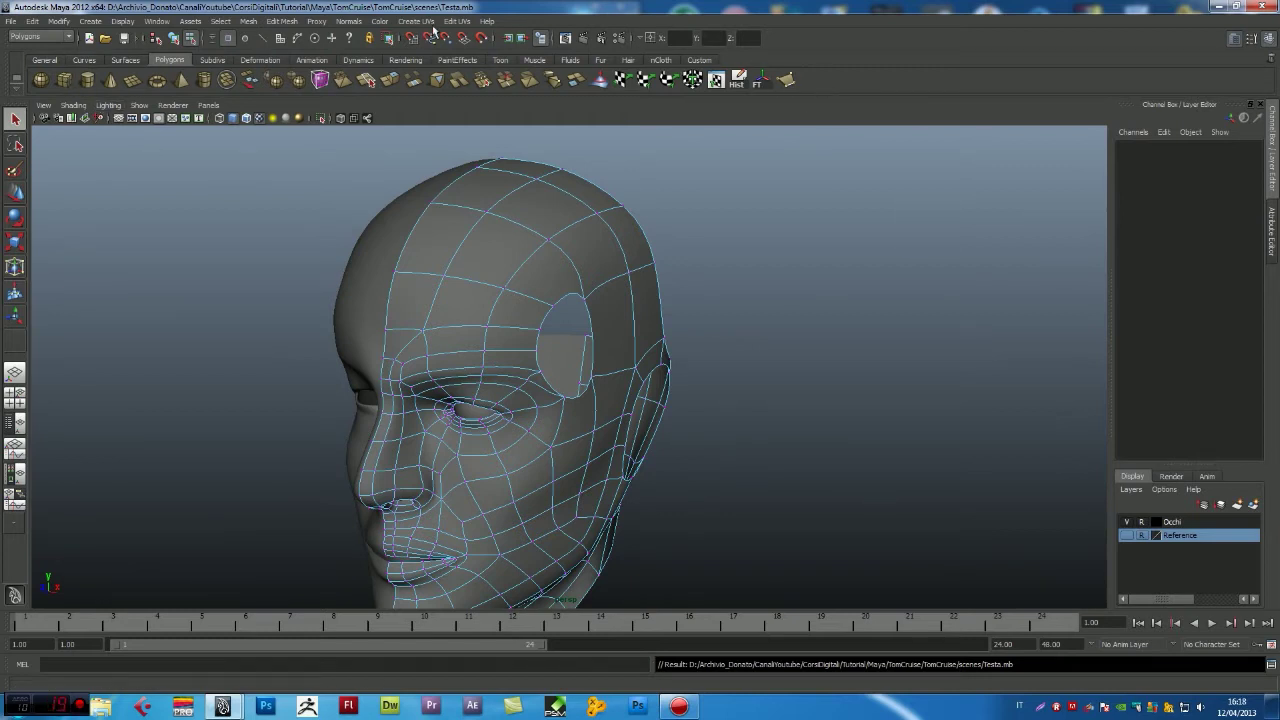
left_click(347, 21)
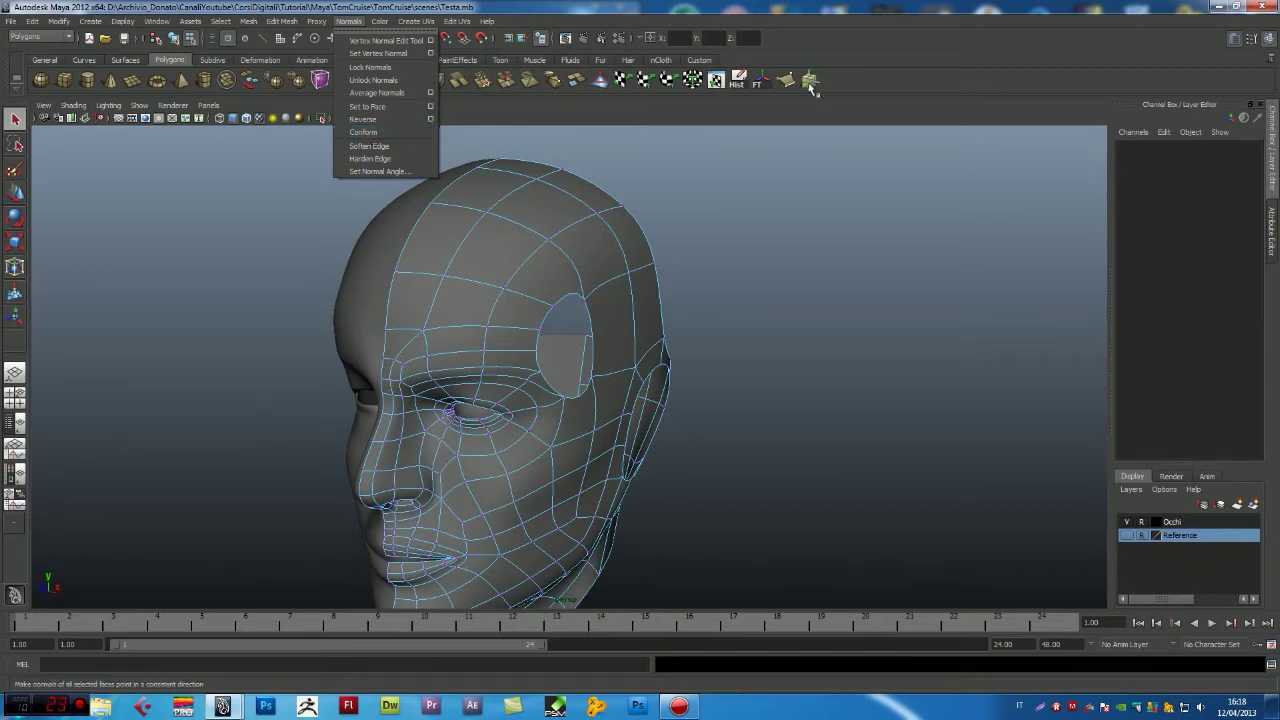
- Delete the extra custom tool shortcut from the shelf and select the head mesh
left_click(818, 84)
right_click(818, 84)
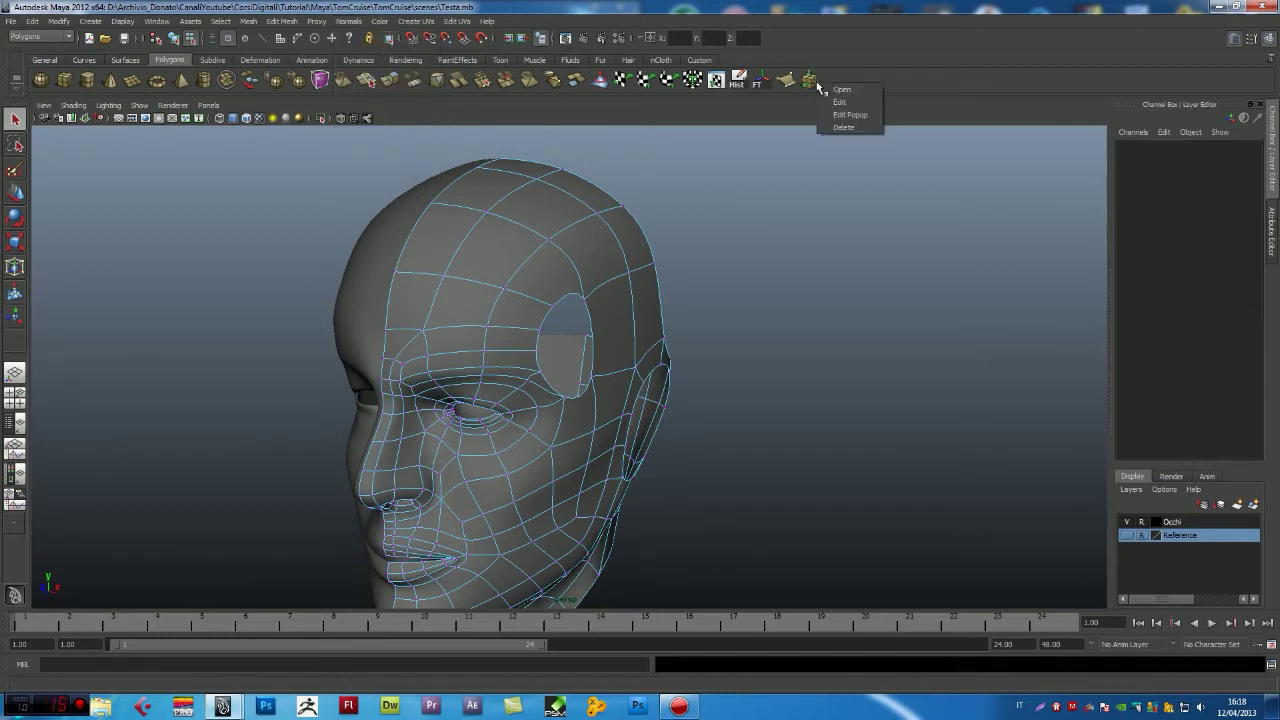
left_click(852, 129)
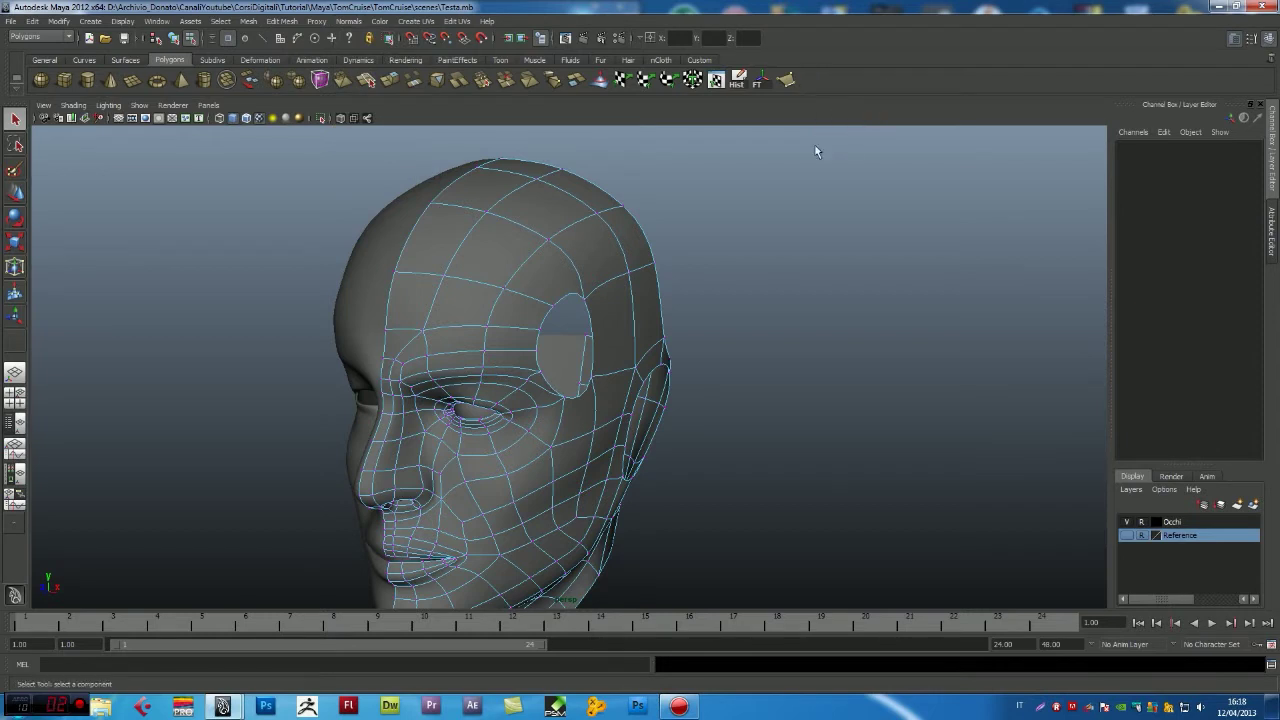
right_click_drag(530, 212, 564, 193)
mouse_move(619, 240)
left_mouse_down("alt")
mouse_move(594, 342)
mouse_move(457, 342)
left_mouse_up("alt")
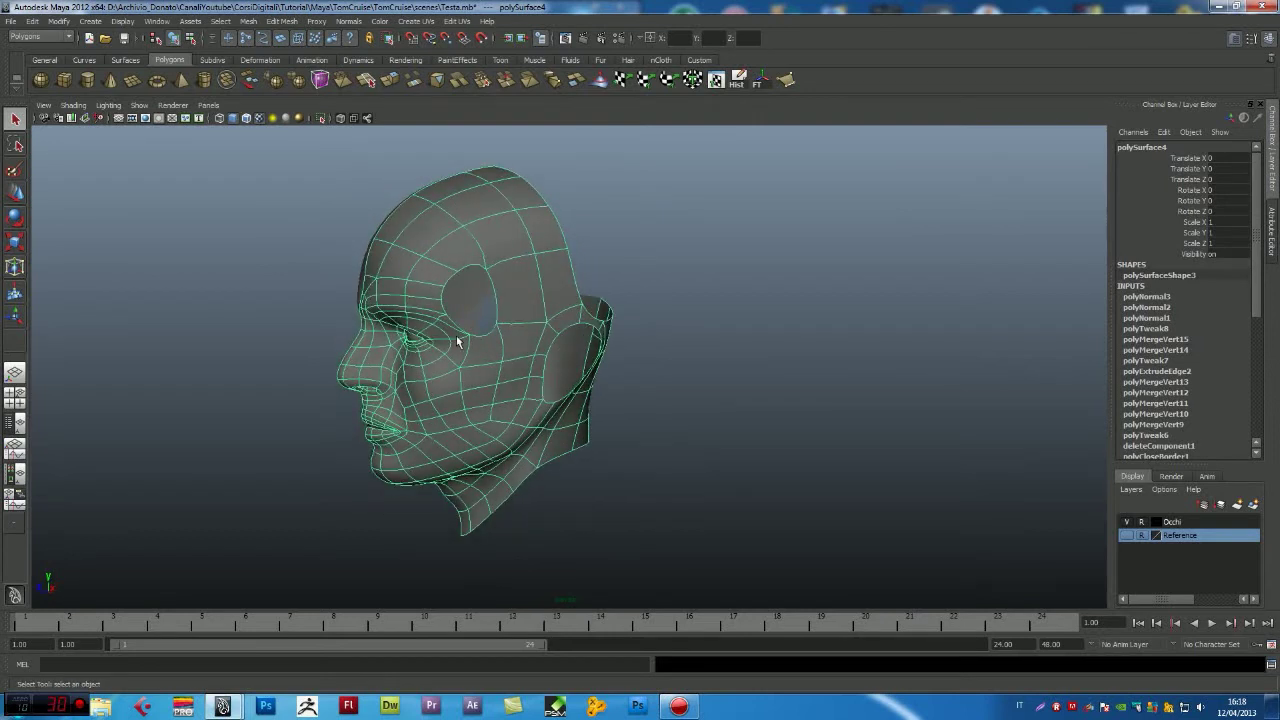
- Show the head unsmoothed (smoothness 1) in a maximized, zoomed-in side view
key("F8")
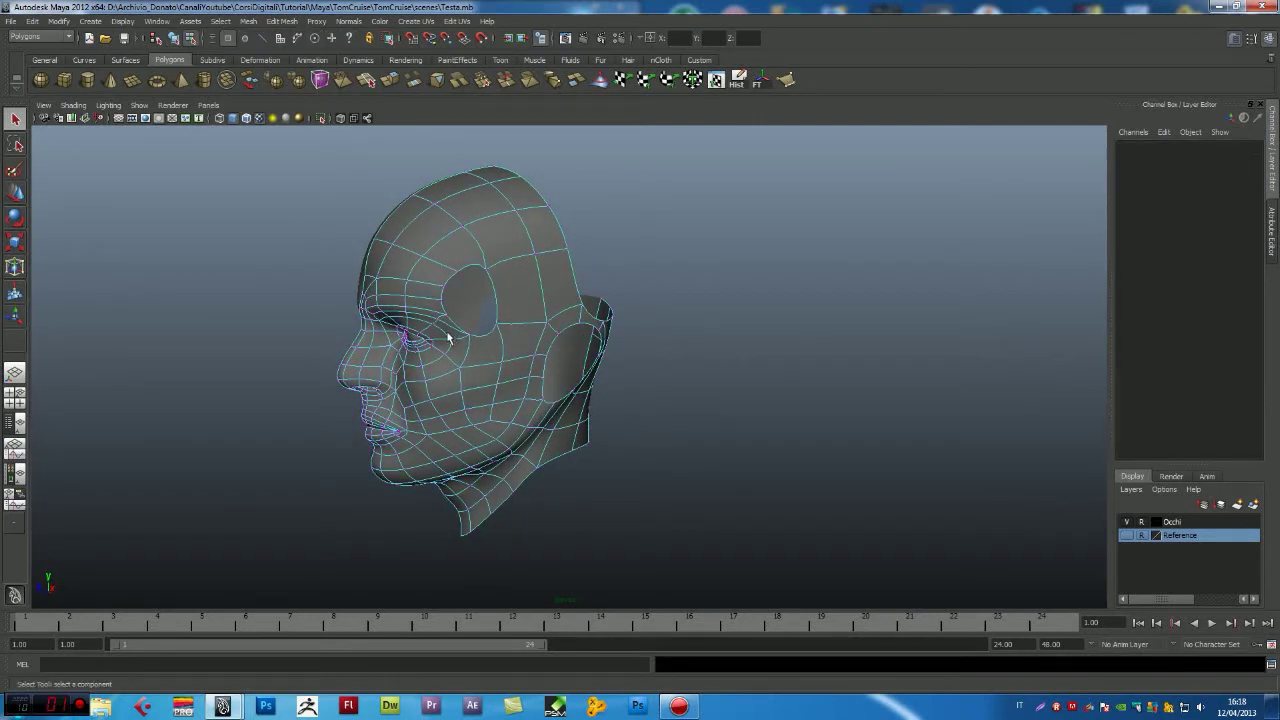
right_click_drag(447, 338, 495, 375)
key("1")
key("space")
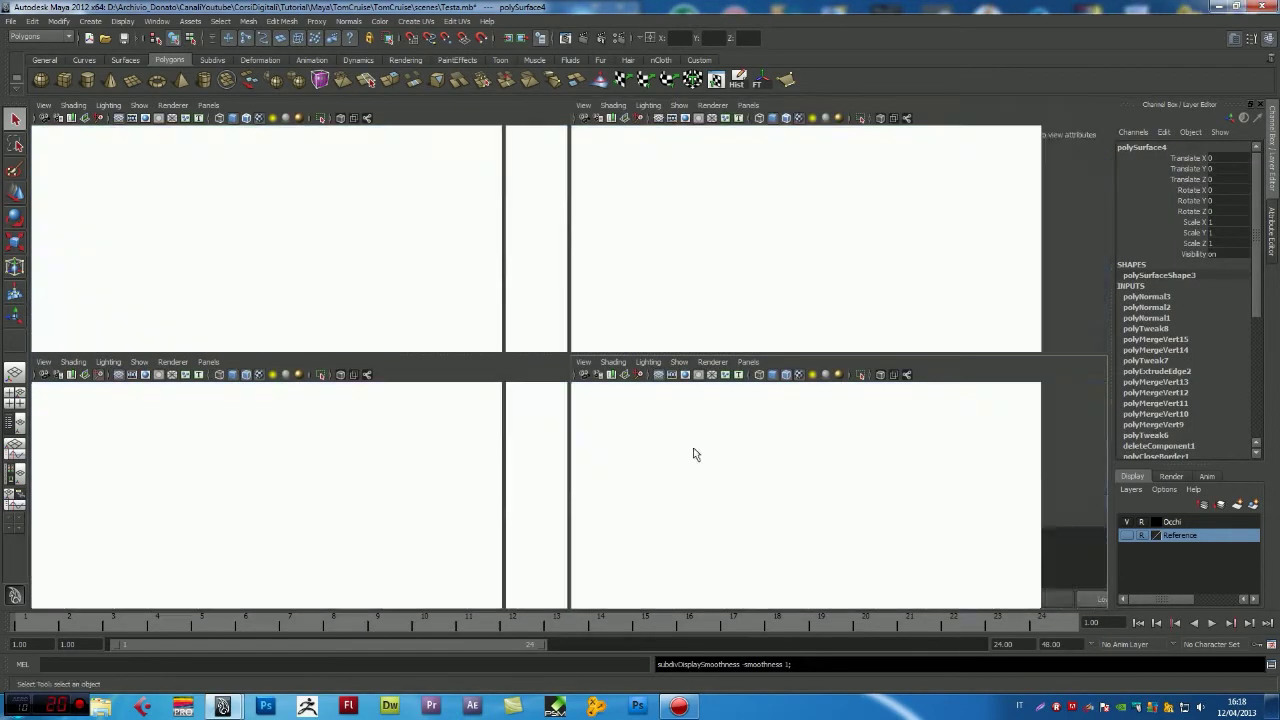
key("space")
scroll(646, 378, "up", 2)
scroll(612, 267, "up", 1)
right_click_drag(593, 386, 595, 354)
- Insert a new edge loop across the upper strip of the head
left_click(547, 384)
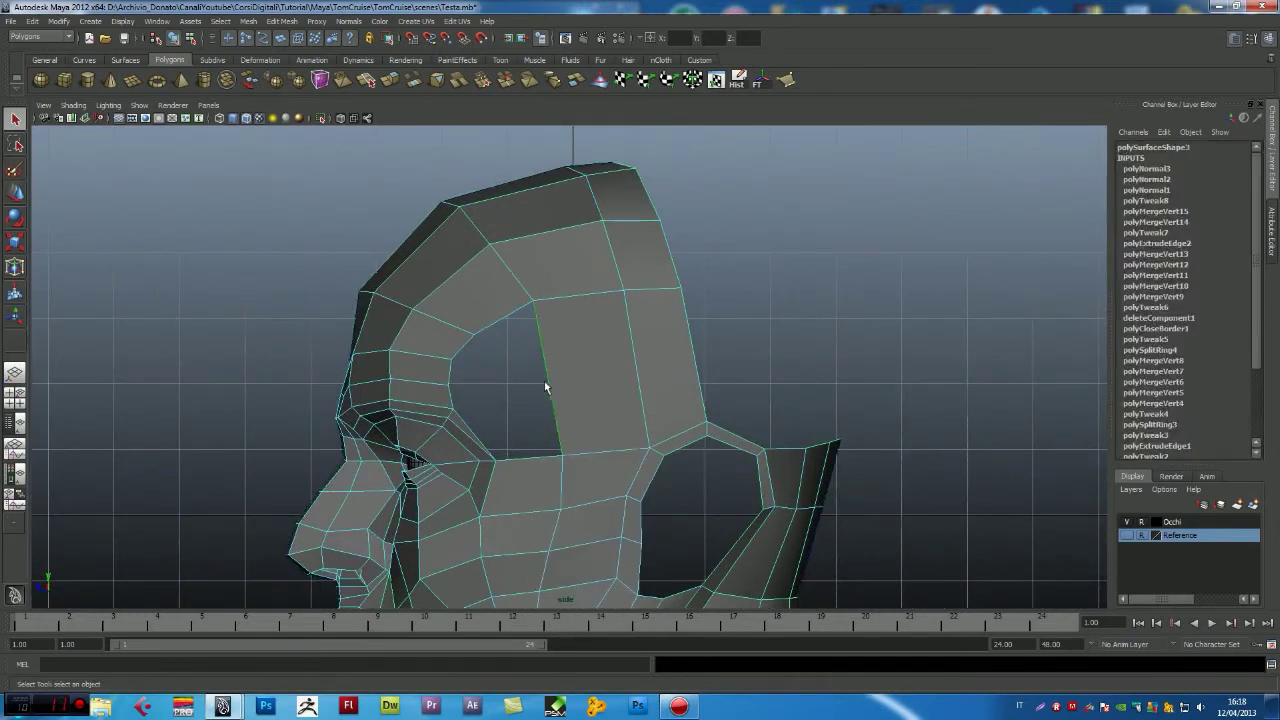
right_click_drag(520, 376, 520, 440, "shift")
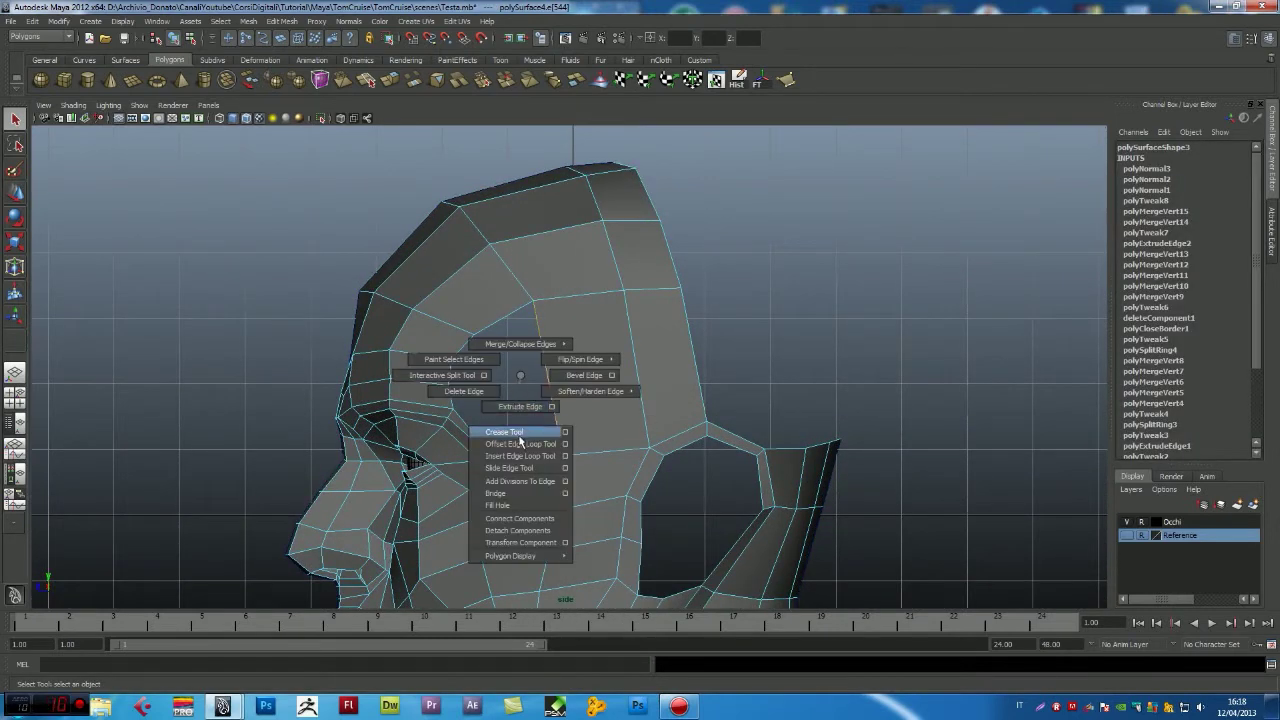
right_click_drag(523, 460, 525, 458, "shift")
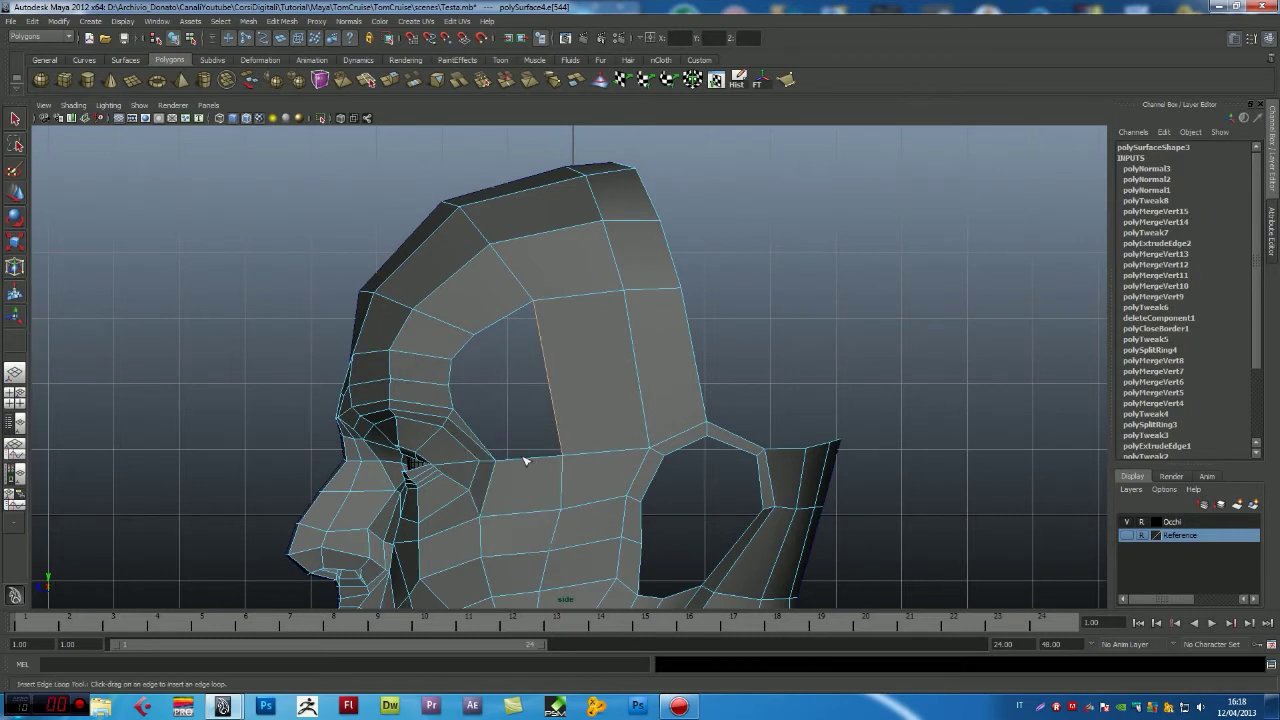
left_click_drag(556, 418, 556, 412)
left_click_drag(548, 362, 566, 358)
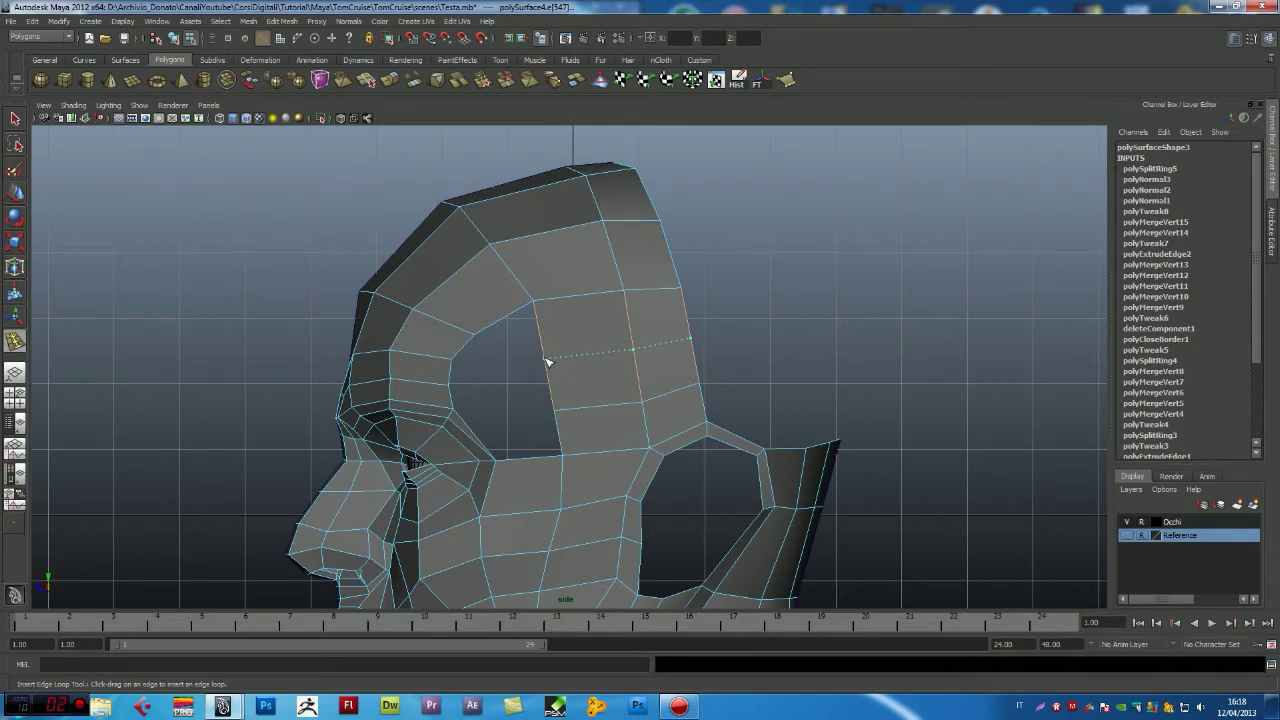
key("w")
scroll(630, 427, "up", 1)
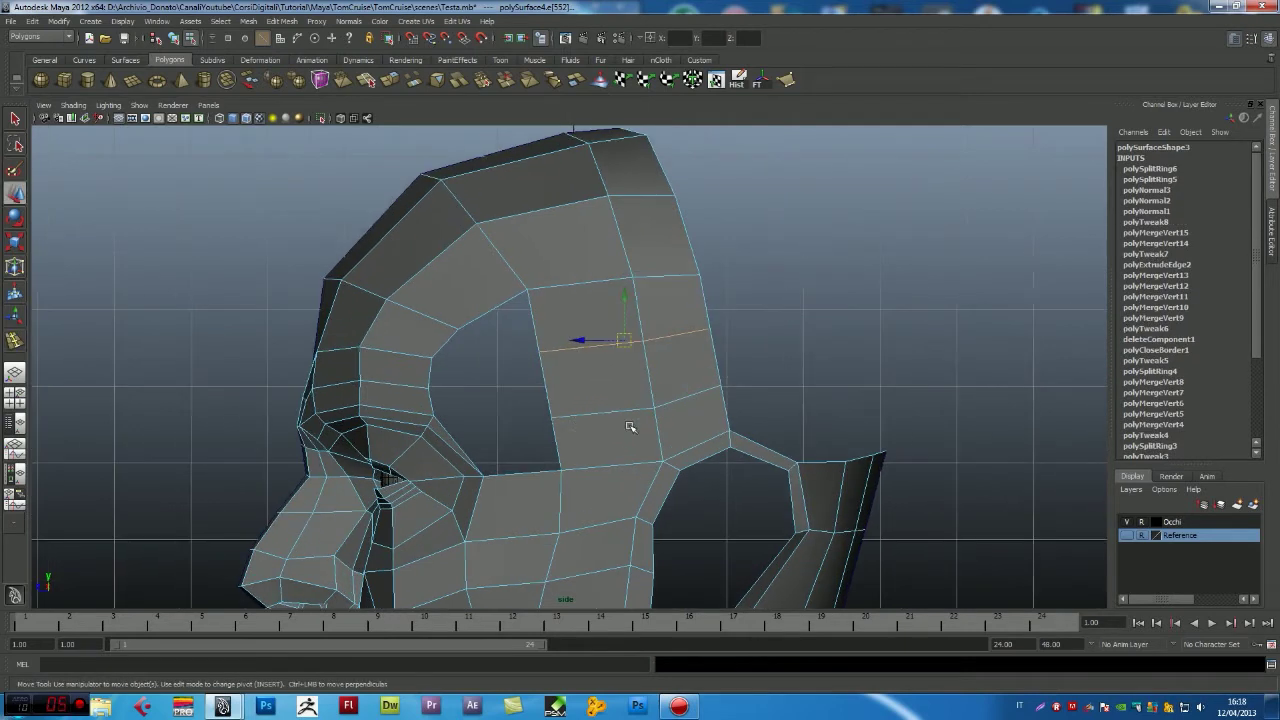
- Extrude the short lower-left edge of the opening and move its vertex down into a new face
left_click(444, 437)
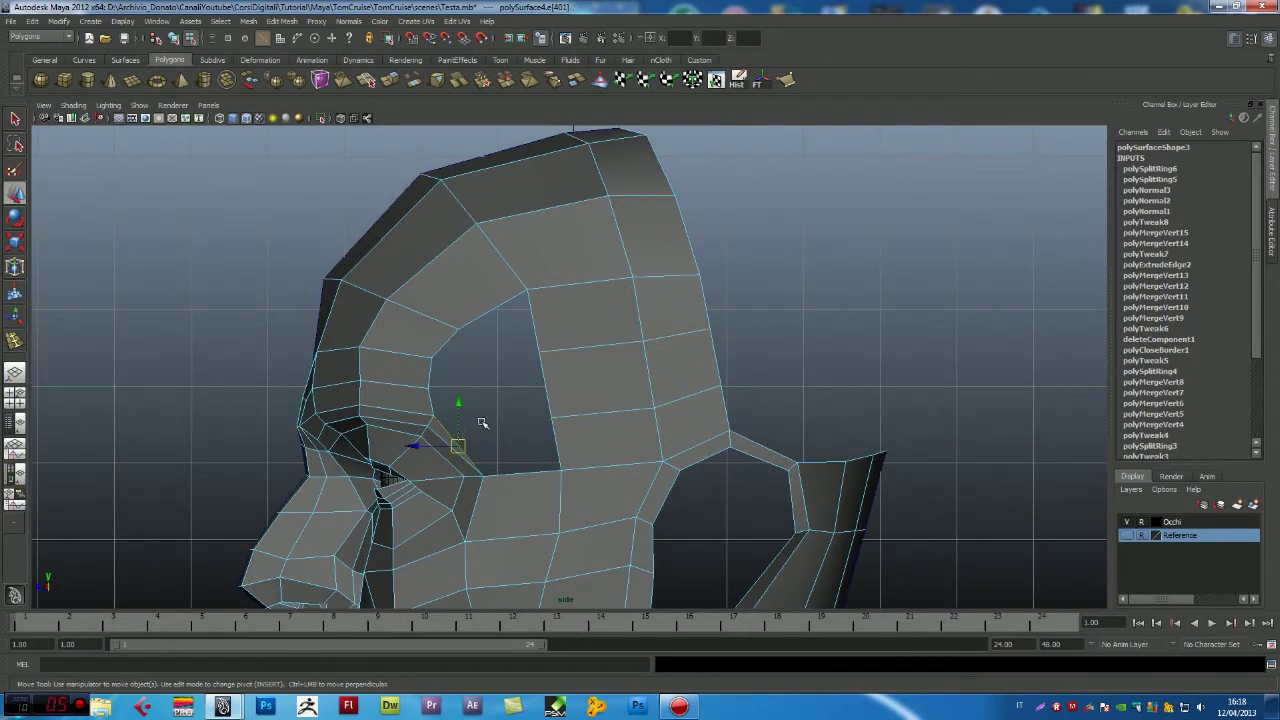
right_click_drag(483, 415, 485, 437, "shift")
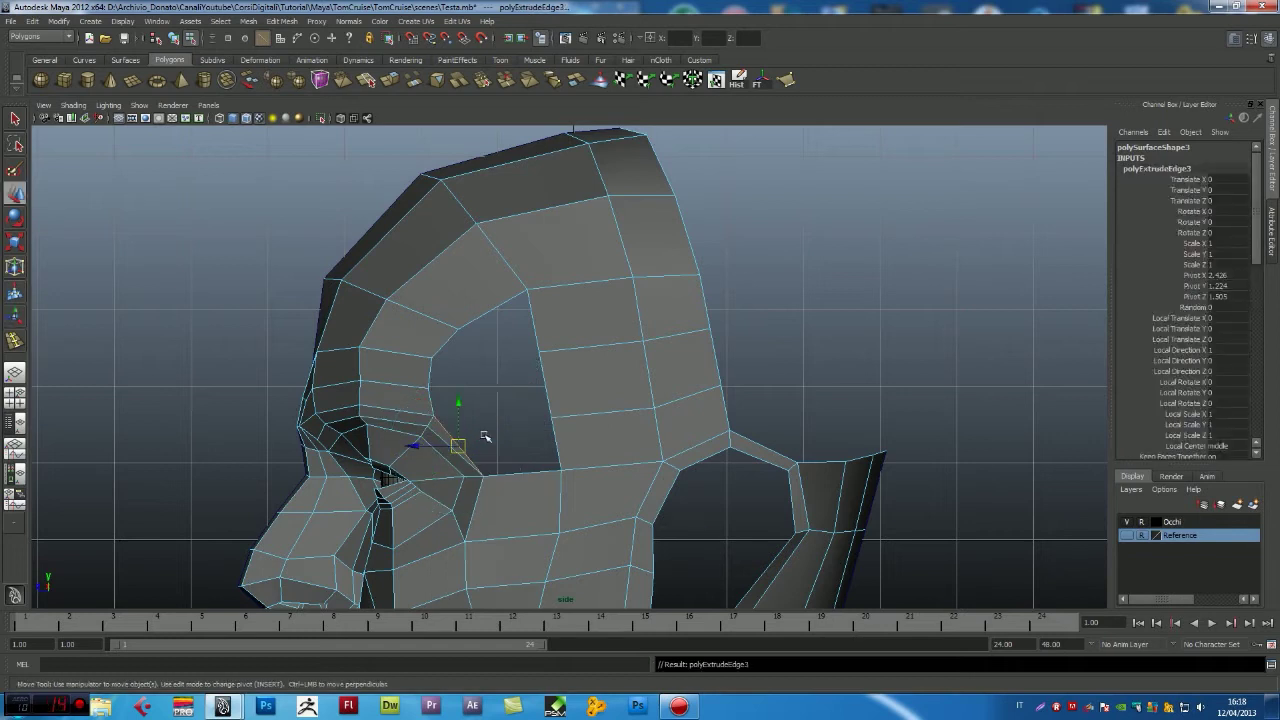
left_click_drag(466, 444, 520, 429)
right_click_drag(486, 409, 475, 400)
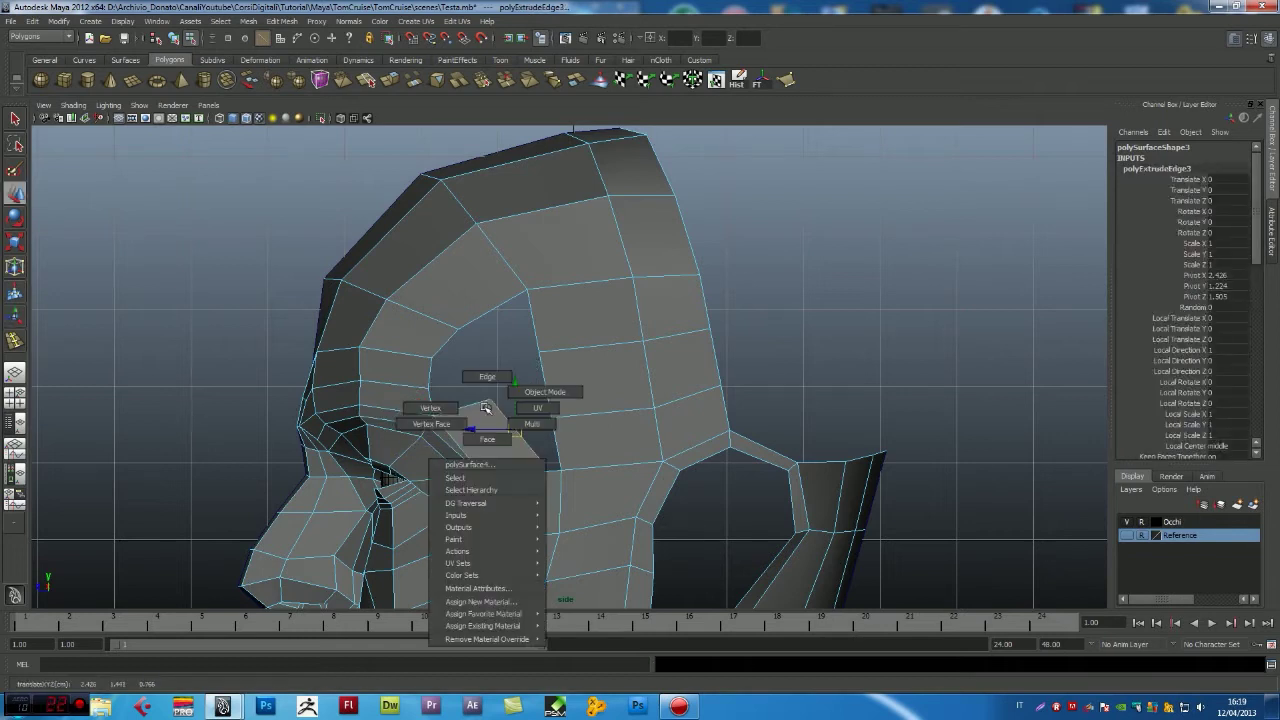
left_click(487, 399)
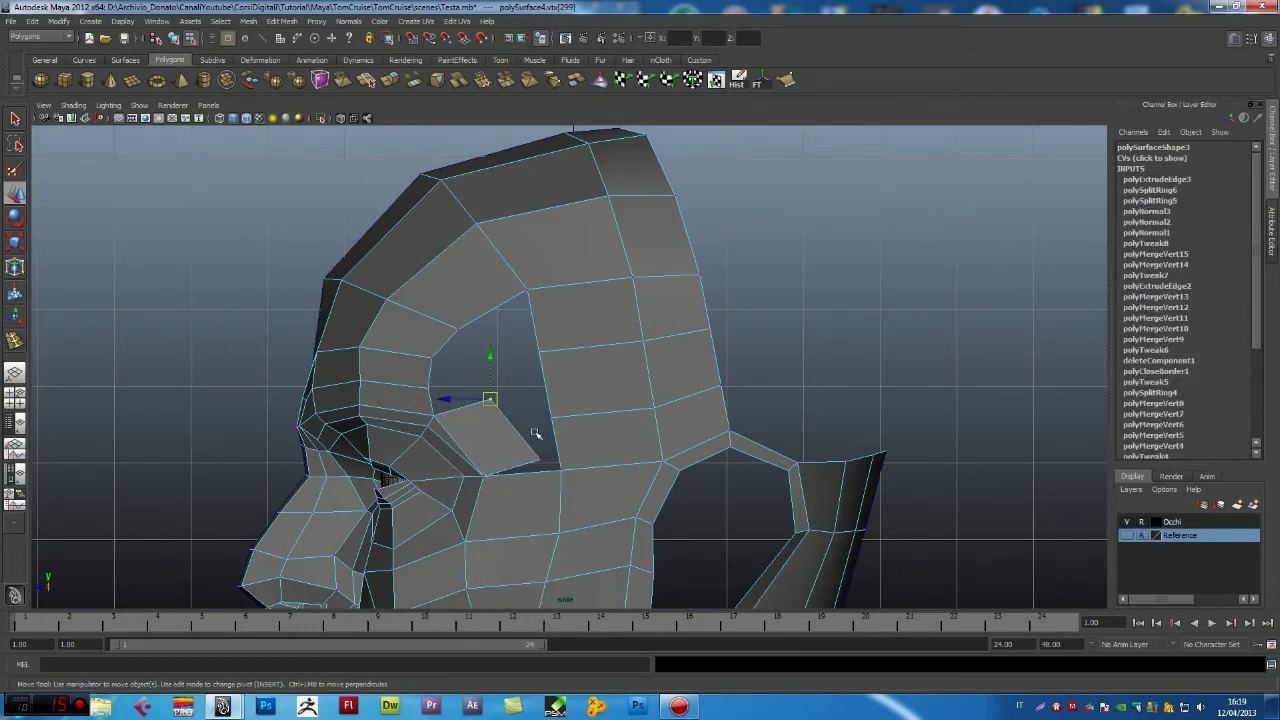
middle_click_drag(550, 422, 578, 478)
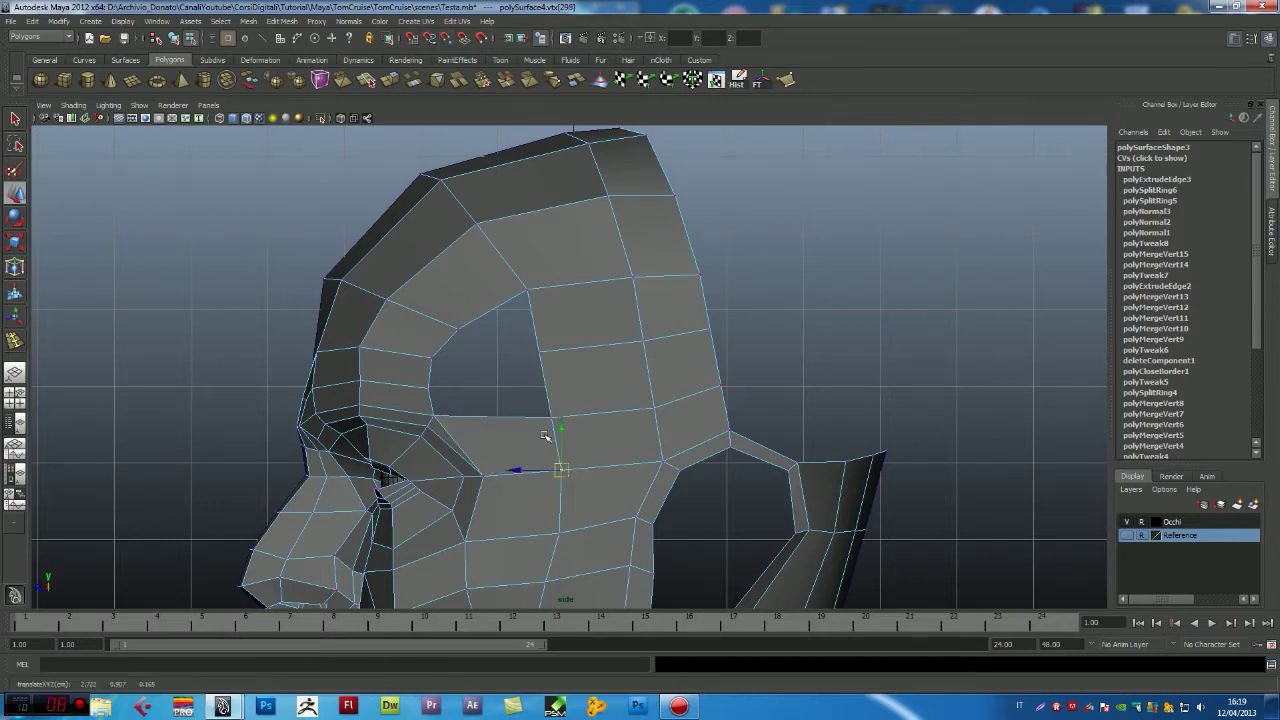
- Merge the corner vertex and the next overlapping pair with their neighbours
left_click_drag(533, 408, 574, 438)
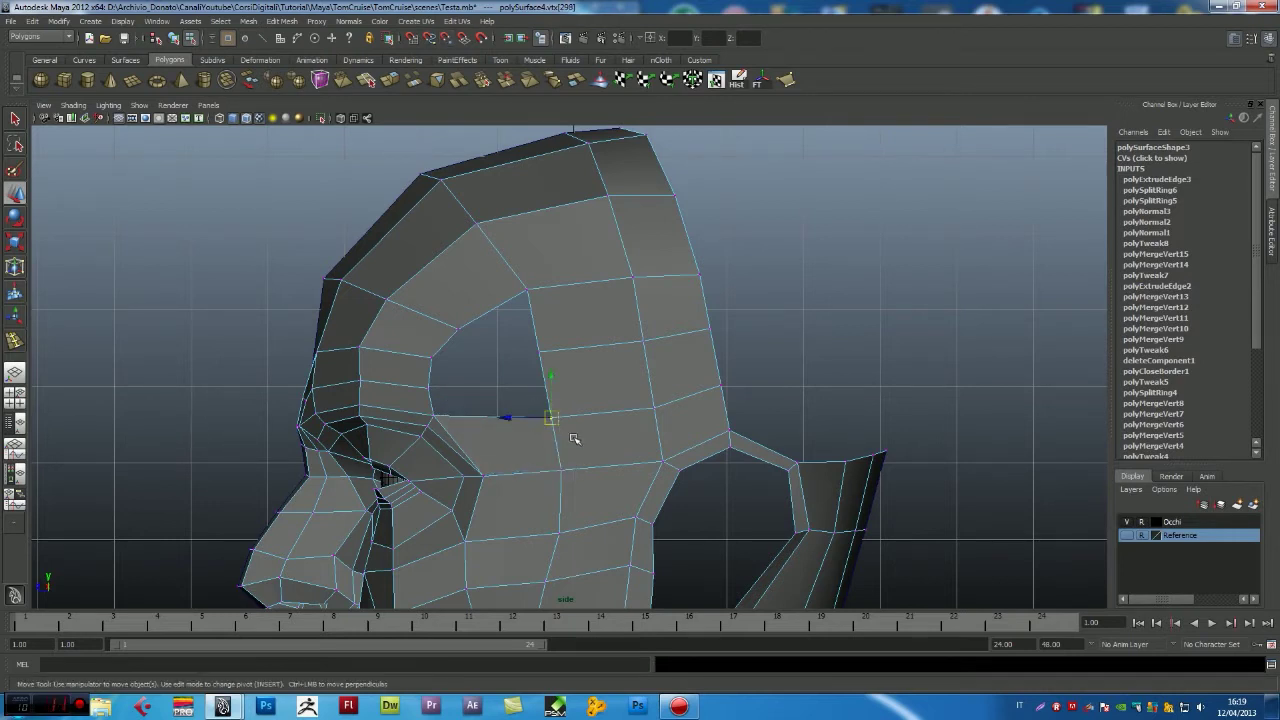
left_click(492, 92)
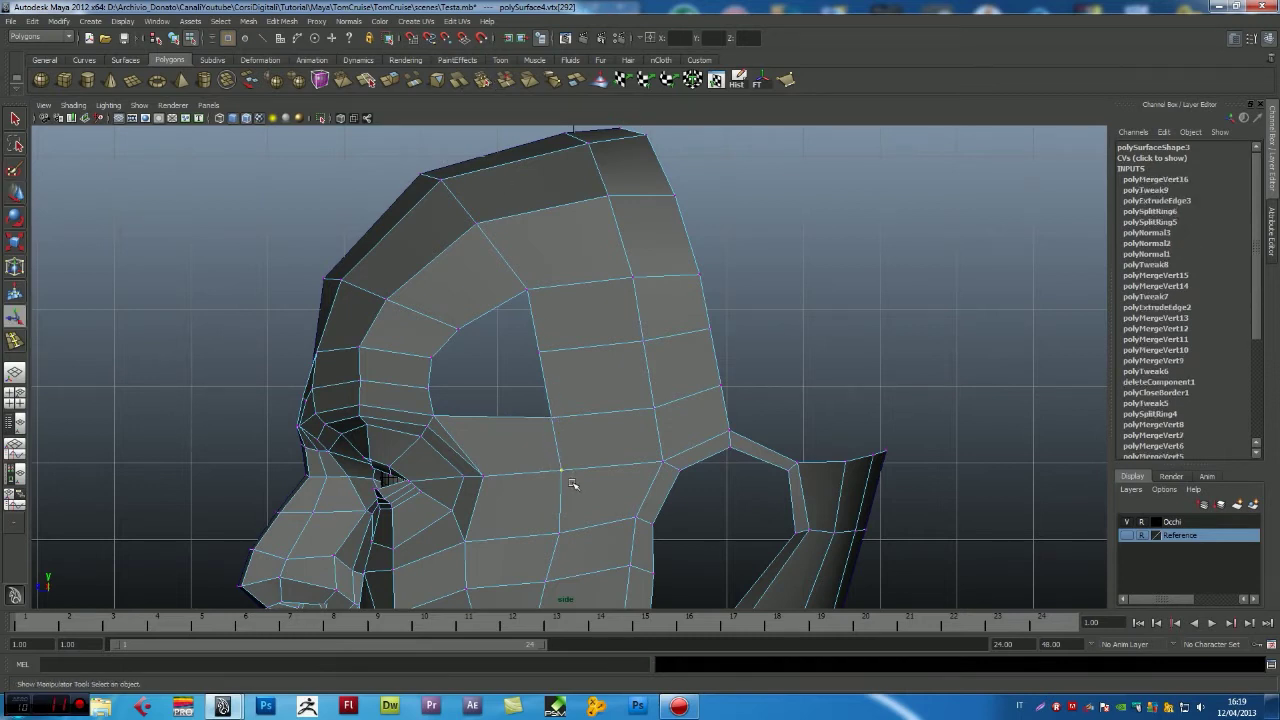
left_click(483, 80)
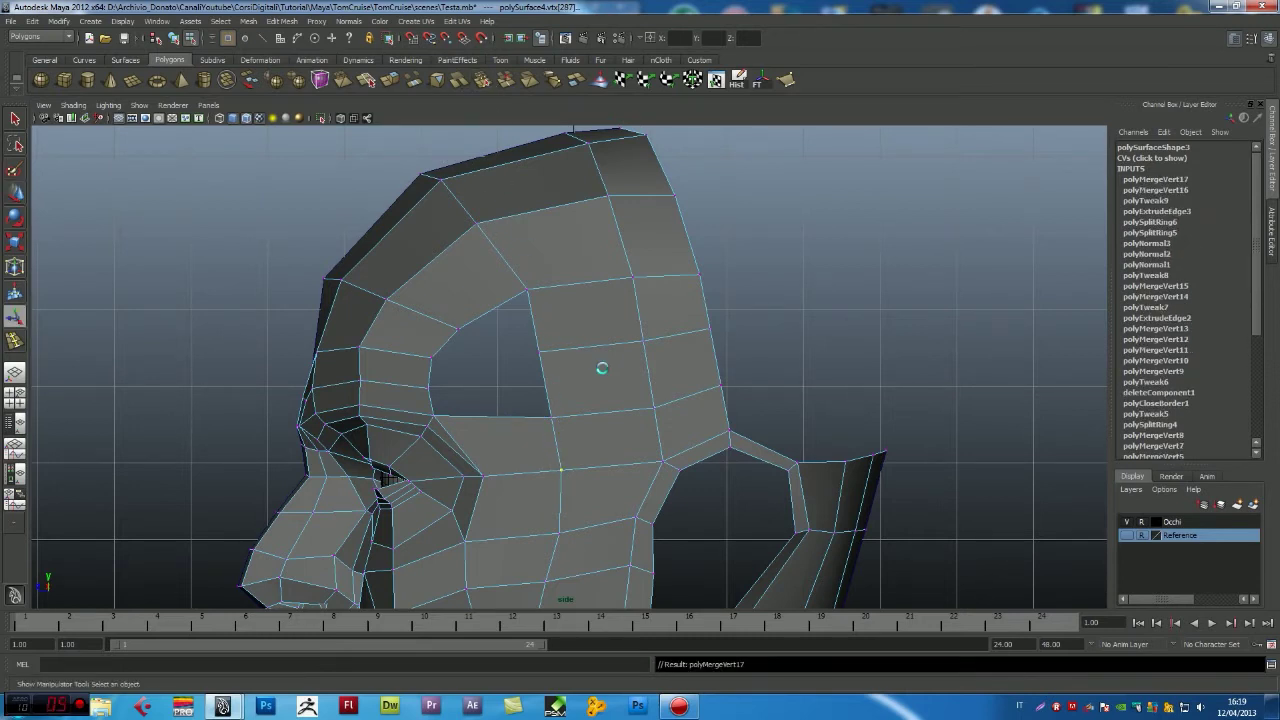
scroll(447, 379, "up", 5)
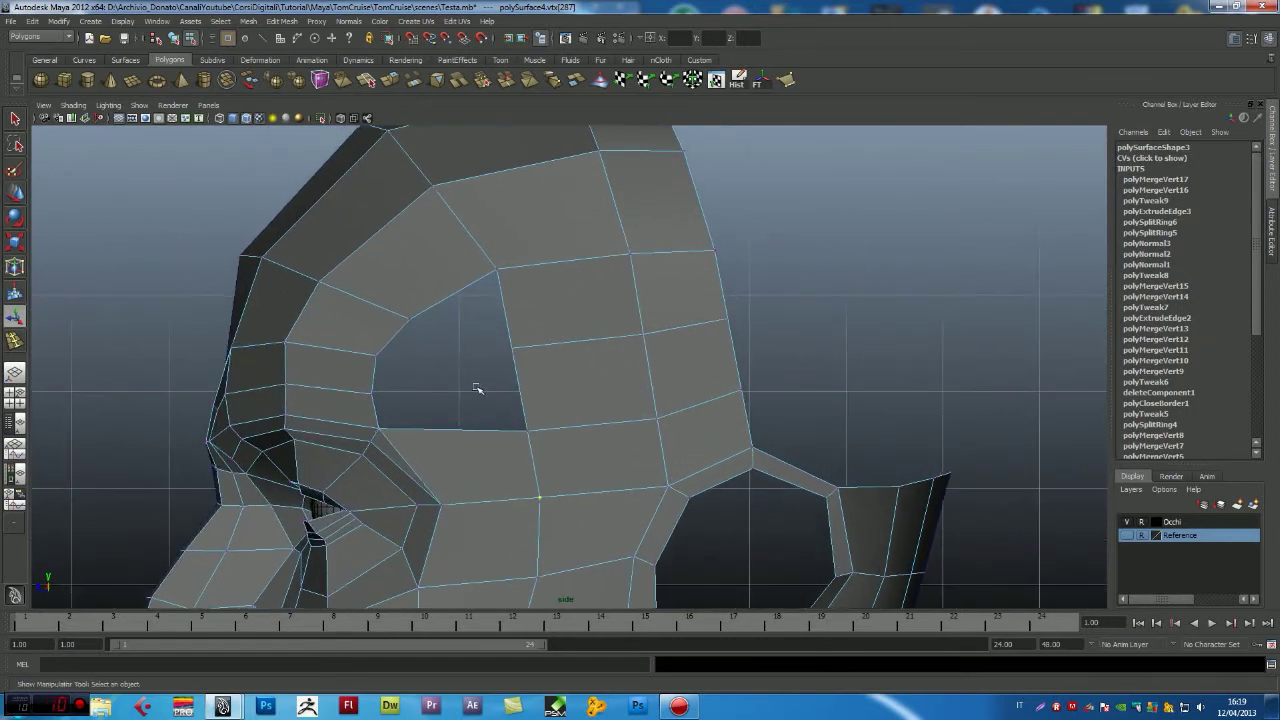
scroll(476, 388, "up", 2)
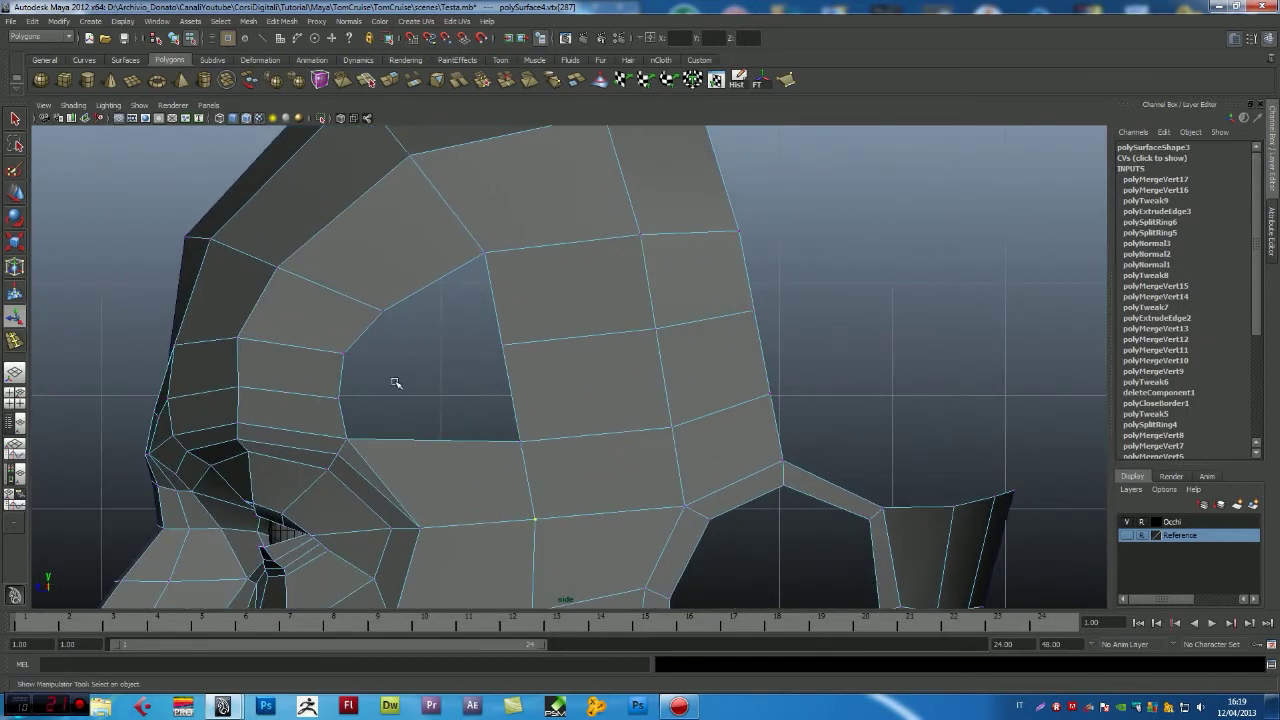
scroll(367, 410, "down", 3)
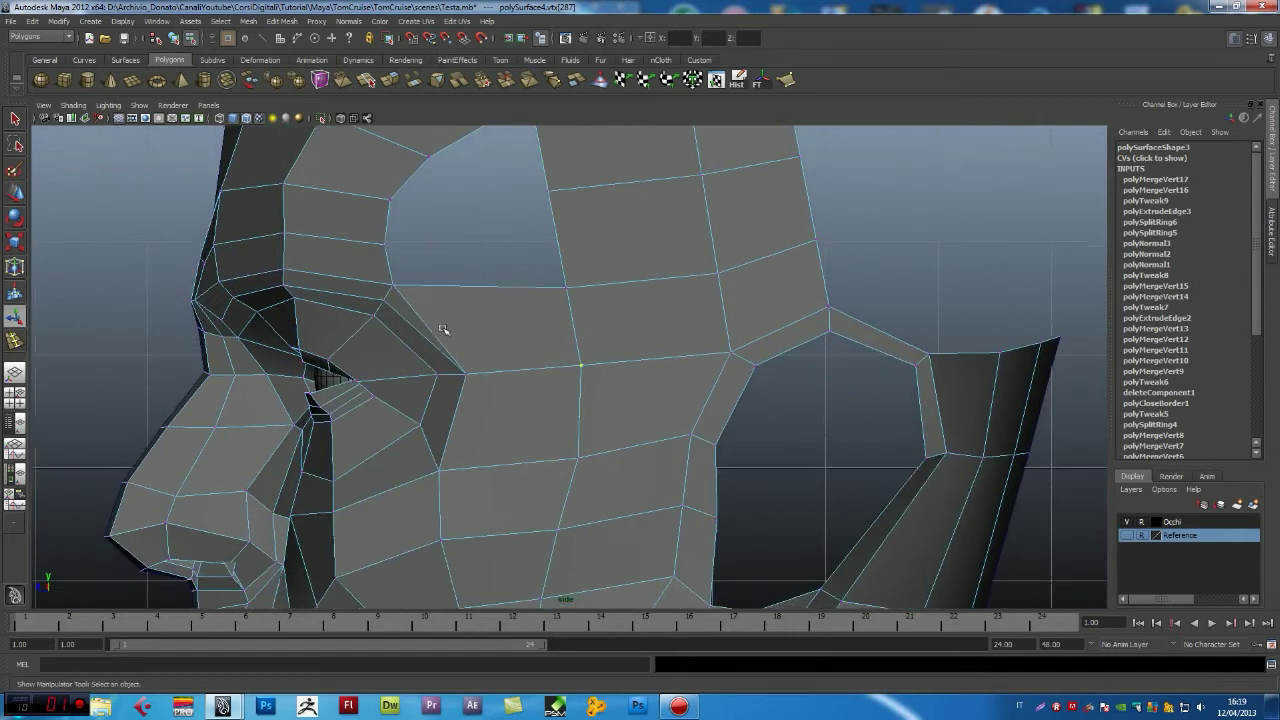
scroll(460, 440, "down", 2)
scroll(482, 417, "down", 1)
- Delete the head mesh's construction history
middle_click_drag(528, 391, 535, 442, "alt")
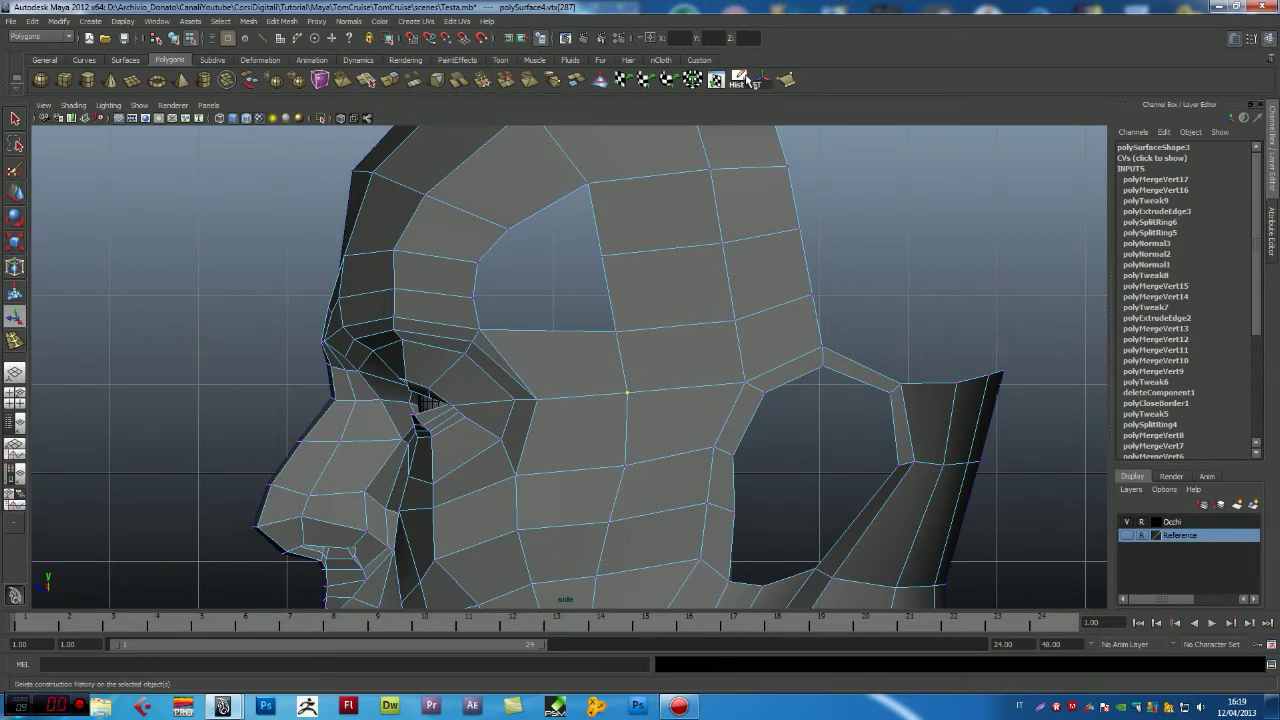
right_click_drag(674, 150, 703, 147)
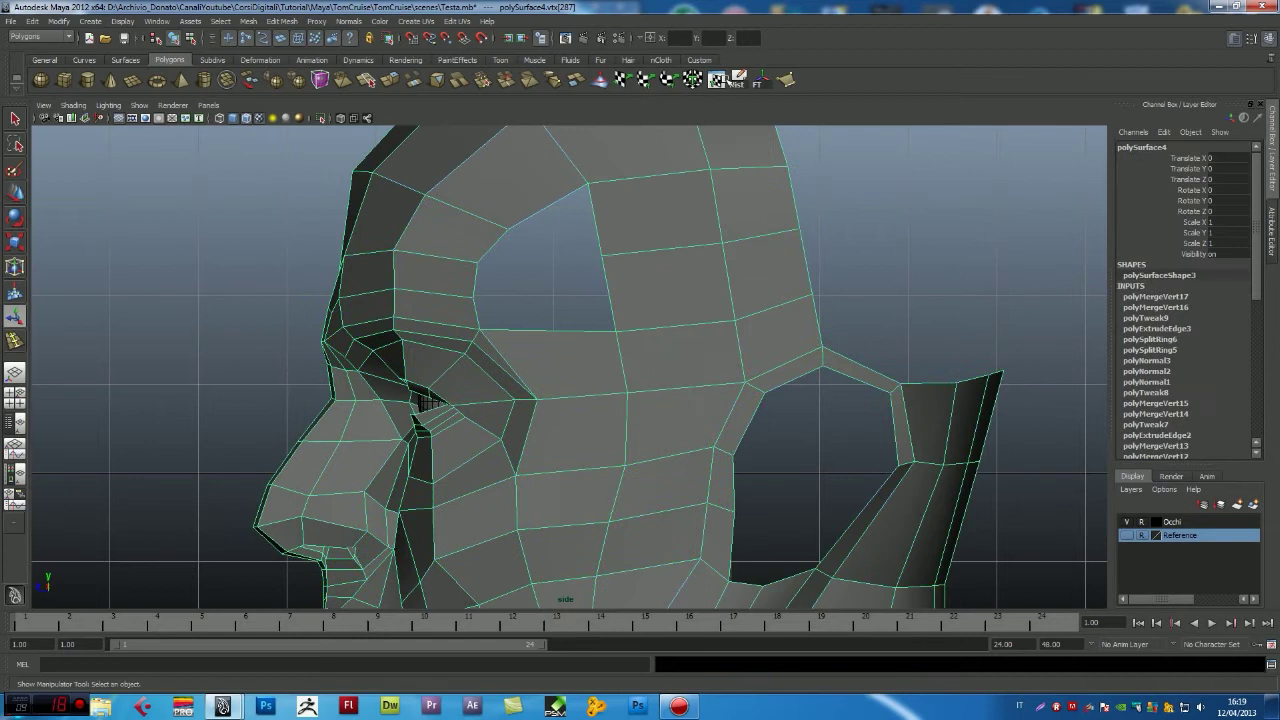
left_click(663, 240)
left_click(625, 250)
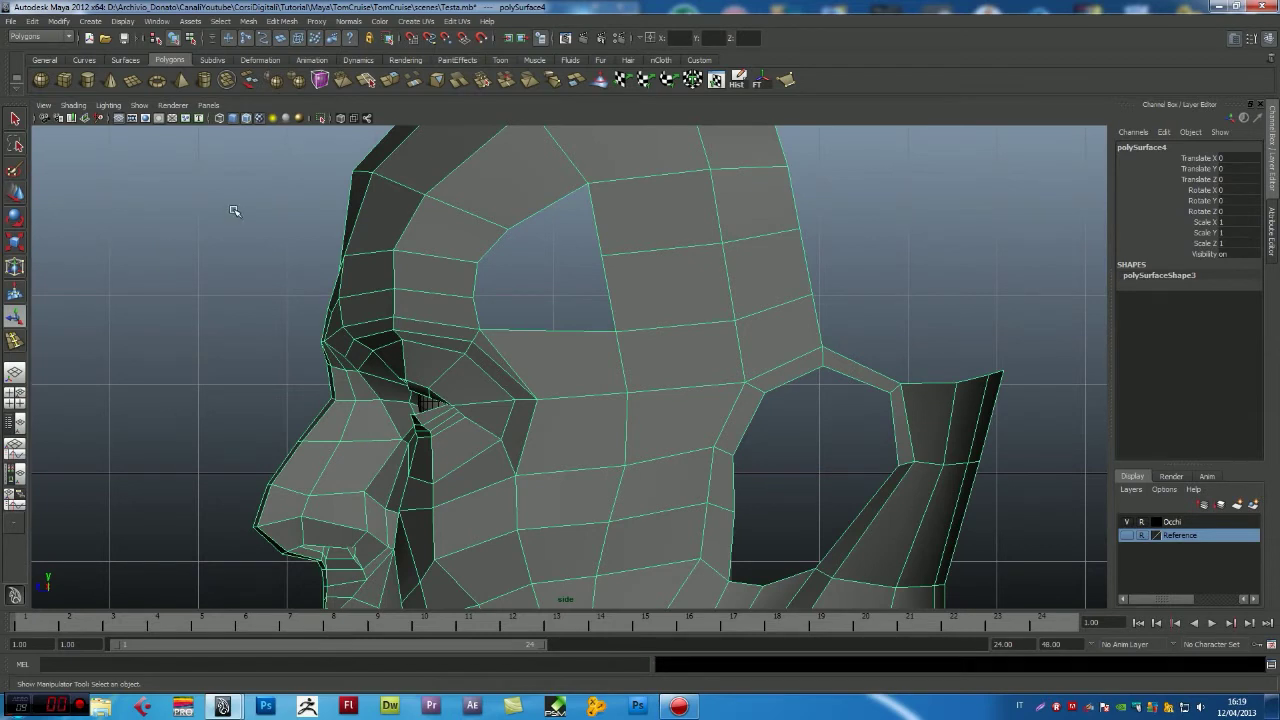
- Split a new edge from the opening down the side of the face toward the jaw
left_click(367, 82)
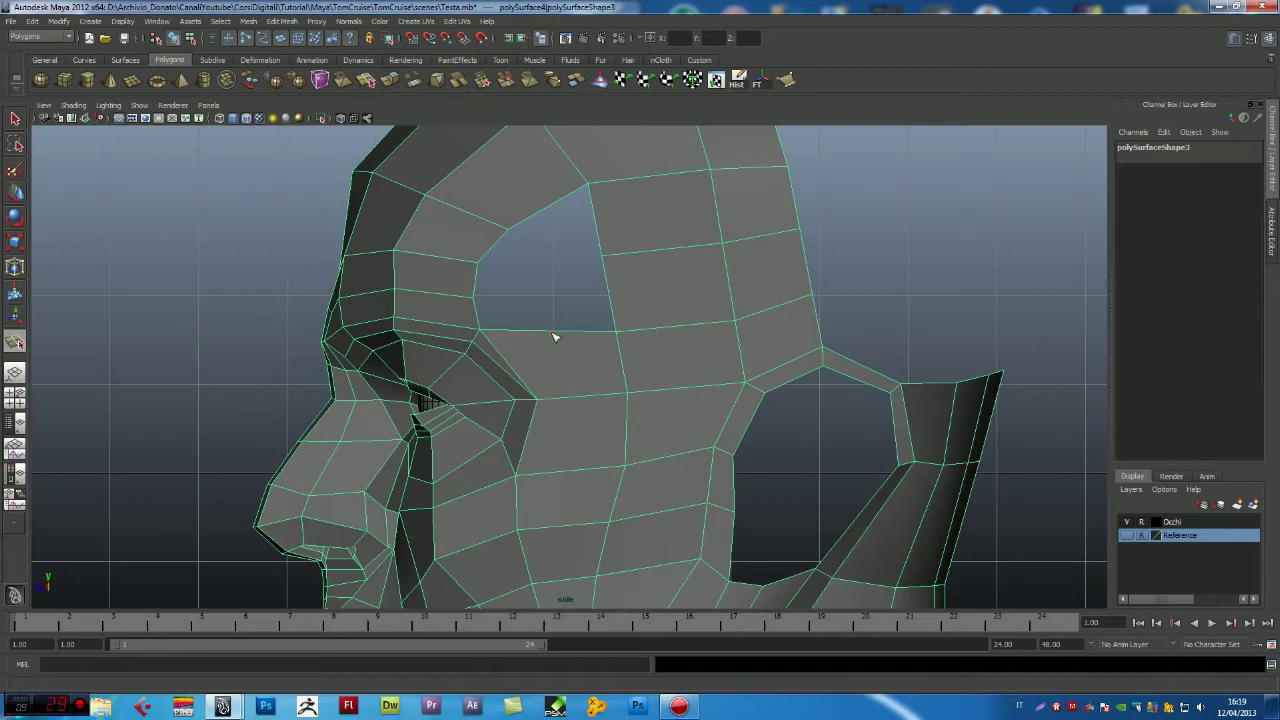
left_click(575, 399)
left_click(563, 473)
left_click(527, 530)
key("Return")
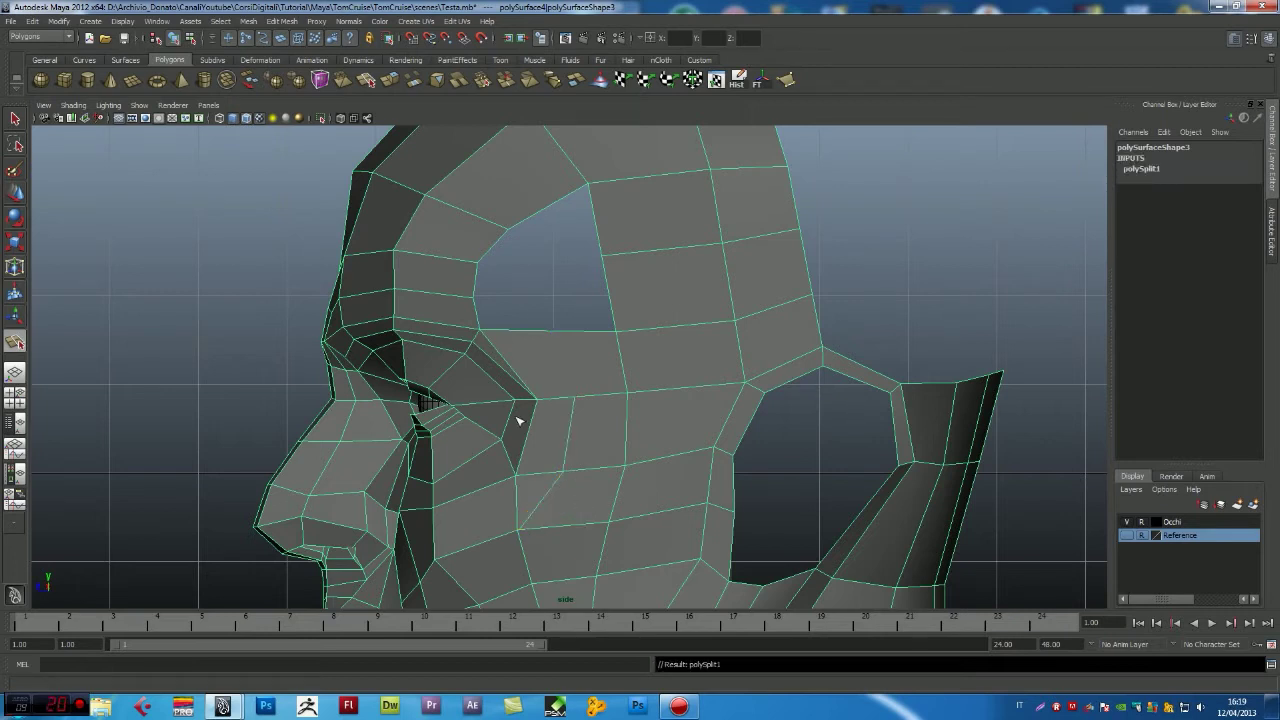
key("alt")
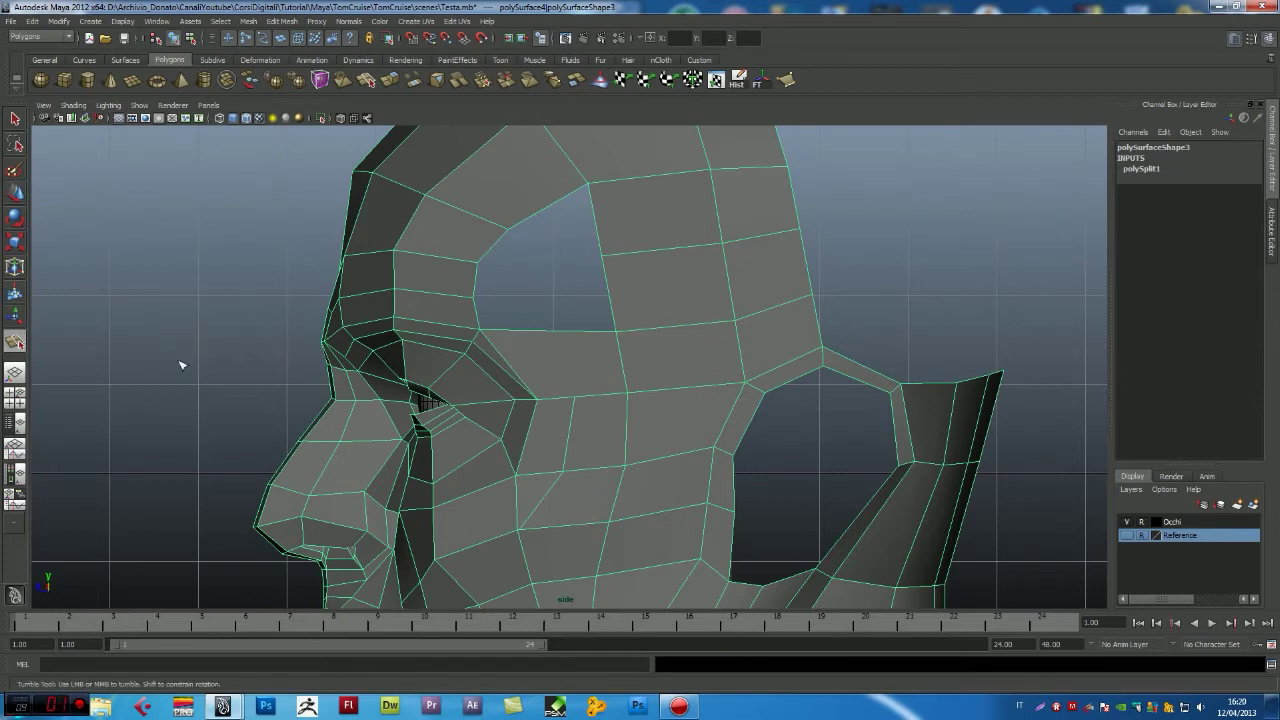
- Orbit around the head in perspective and switch to moving vertices
key("space")
key("space")
mouse_move(560, 300)
left_mouse_down("alt")
mouse_move(547, 314)
mouse_move(568, 342)
mouse_move(457, 371)
mouse_move(337, 322)
left_mouse_up("alt")
right_click_drag(337, 322, 383, 320, "alt")
mouse_move(368, 311)
left_mouse_down("alt")
mouse_move(749, 329)
mouse_move(697, 337)
mouse_move(717, 386)
mouse_move(733, 356)
mouse_move(714, 337)
left_mouse_up("alt")
mouse_move(649, 254)
middle_mouse_down("alt")
mouse_move(643, 326)
mouse_move(640, 310)
middle_mouse_up("alt")
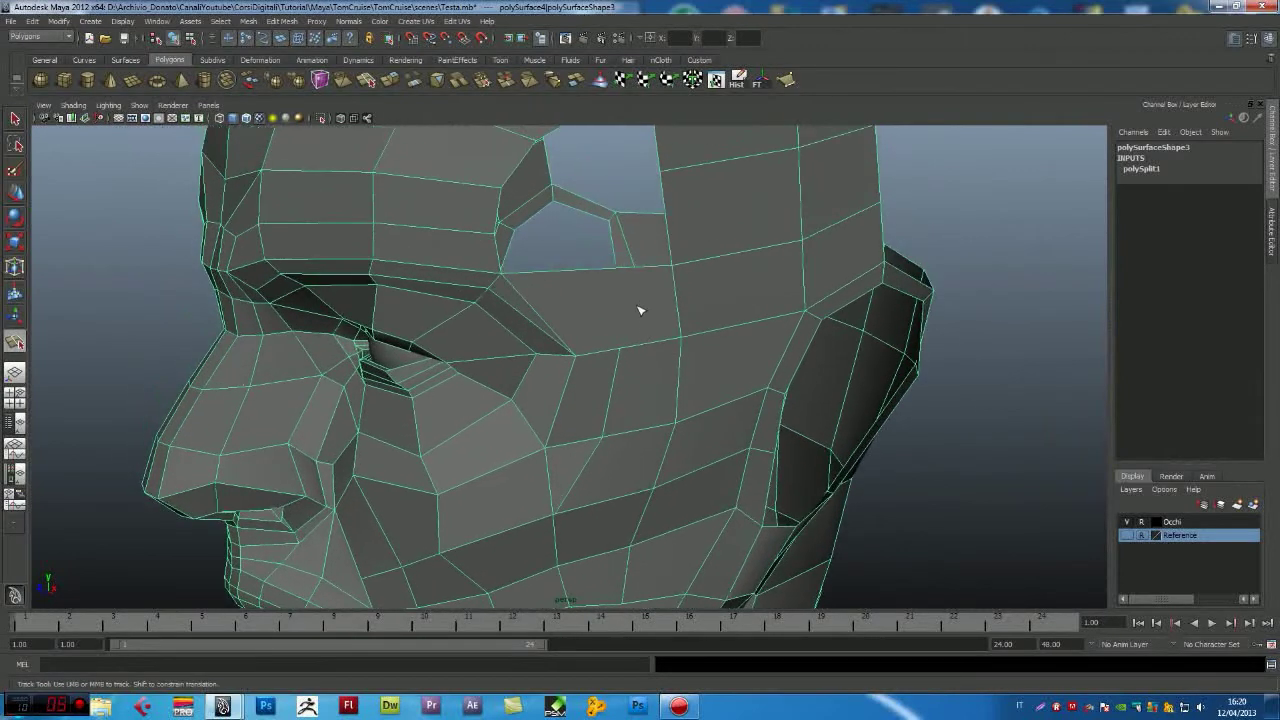
right_click_drag(640, 310, 652, 287)
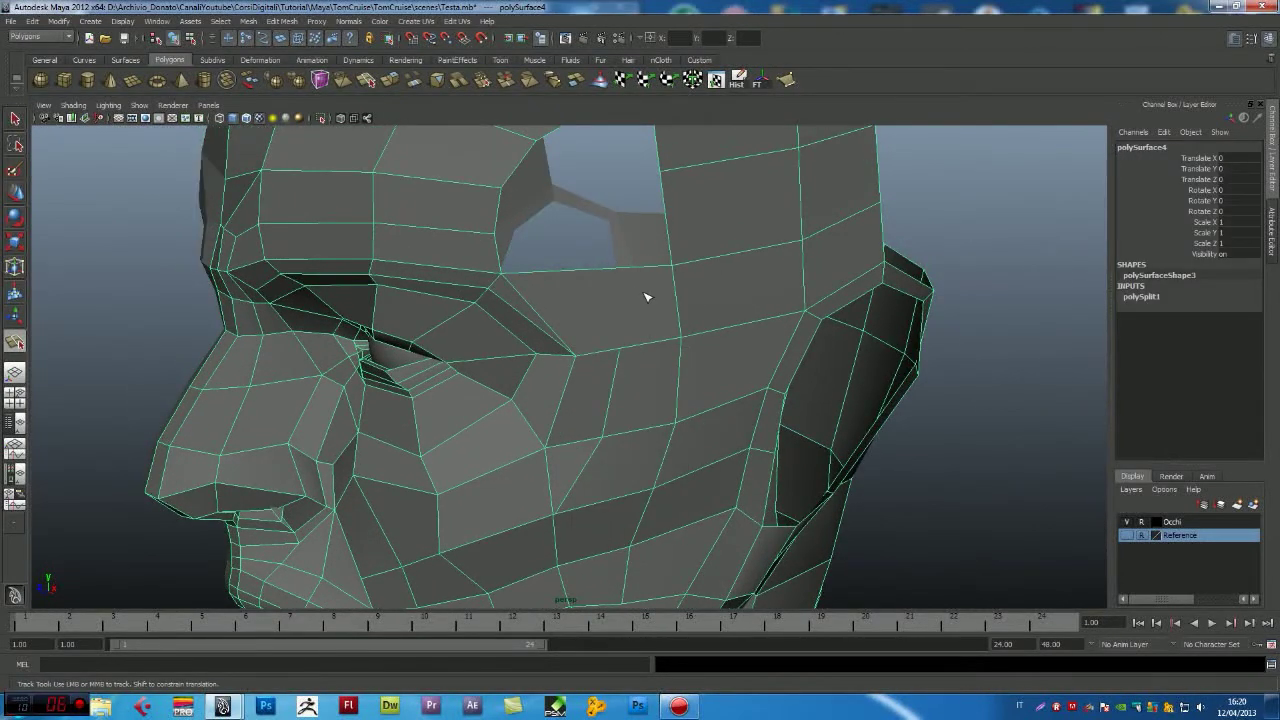
right_click_drag(608, 290, 641, 279)
key("w")
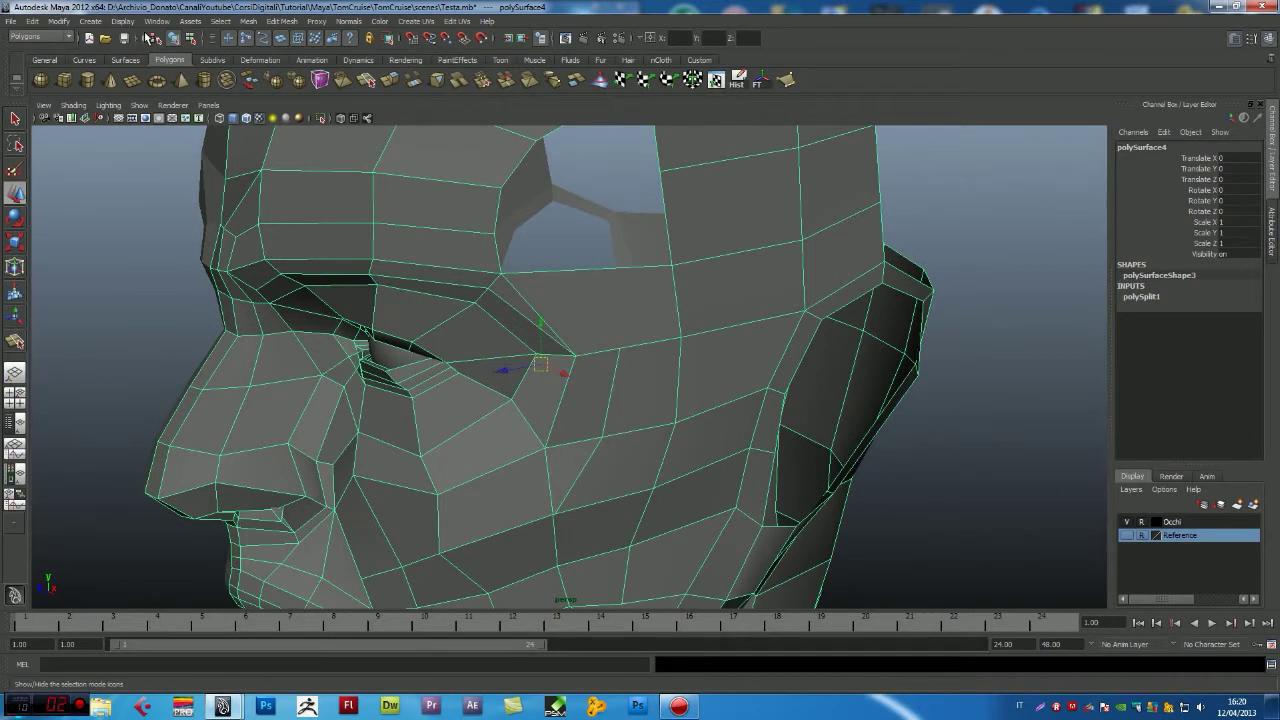
- Show the vertex normals to inspect them, hide them, and close in on the eye area
left_click(118, 21)
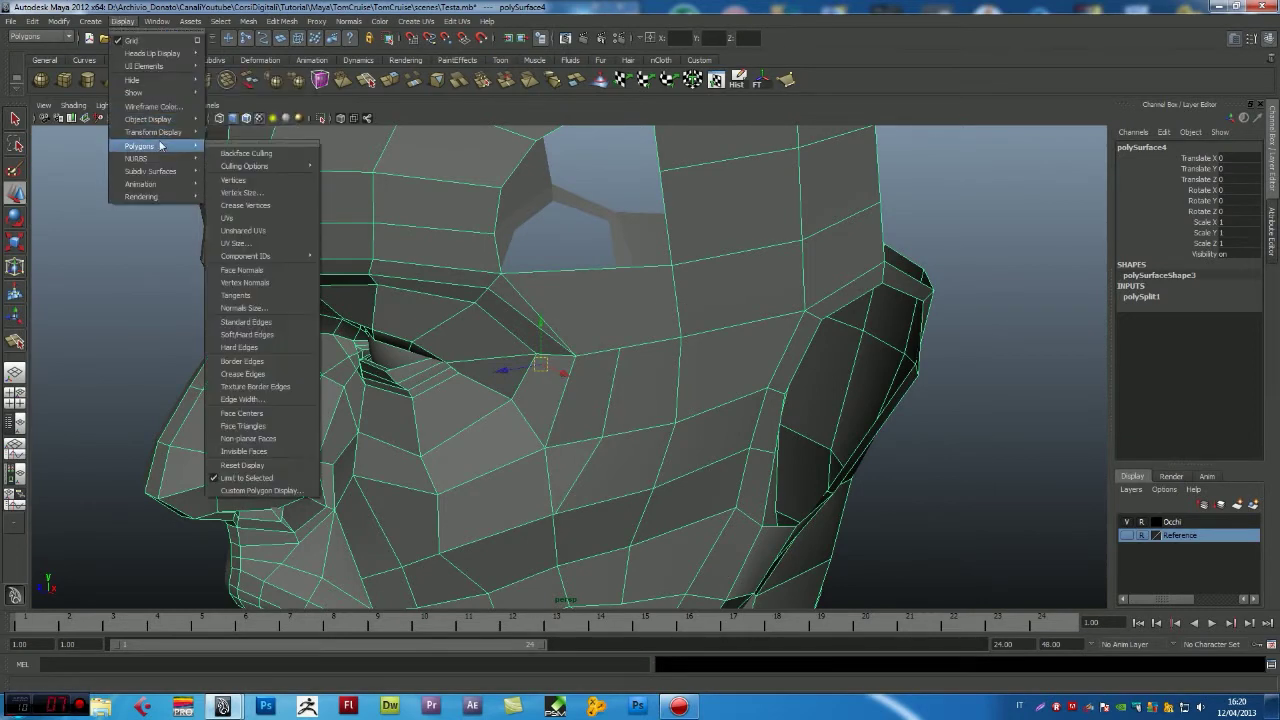
mouse_move(140, 146)
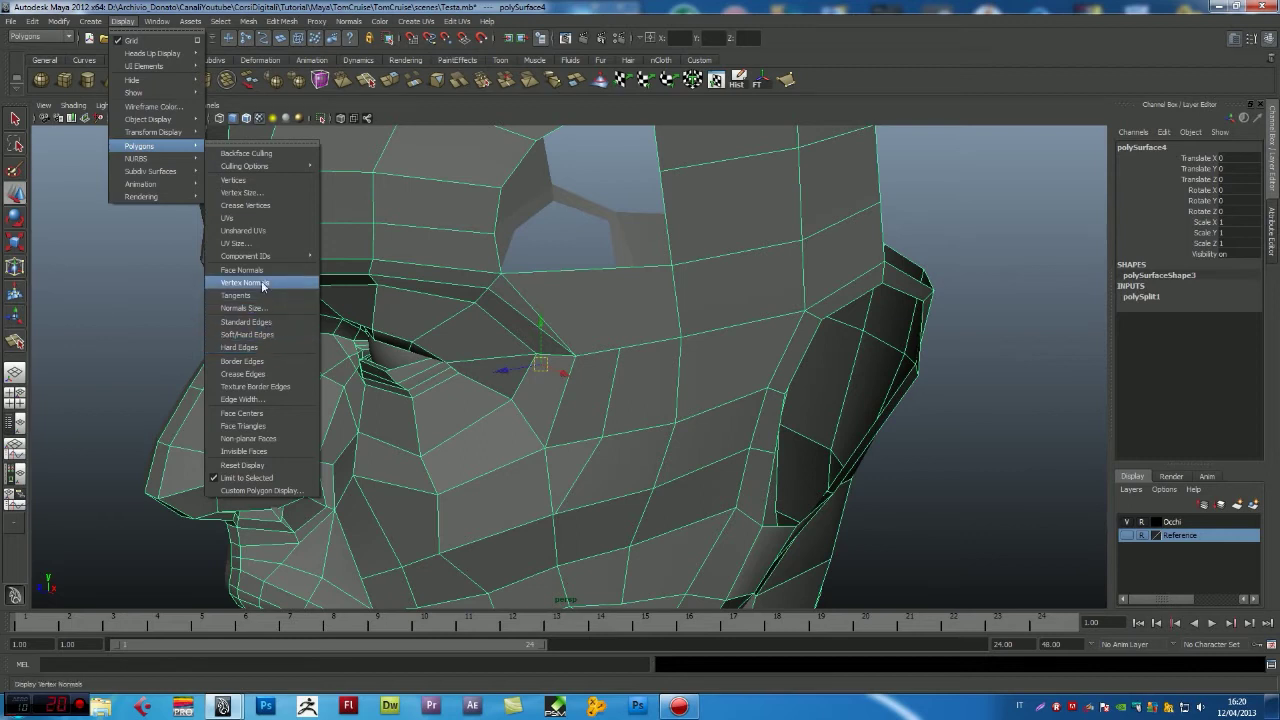
left_click(258, 272)
mouse_move(954, 217)
left_mouse_down("alt")
mouse_move(691, 266)
mouse_move(484, 338)
mouse_move(563, 340)
mouse_move(529, 360)
mouse_move(409, 329)
mouse_move(459, 297)
mouse_move(491, 309)
mouse_move(486, 343)
left_mouse_up("alt")
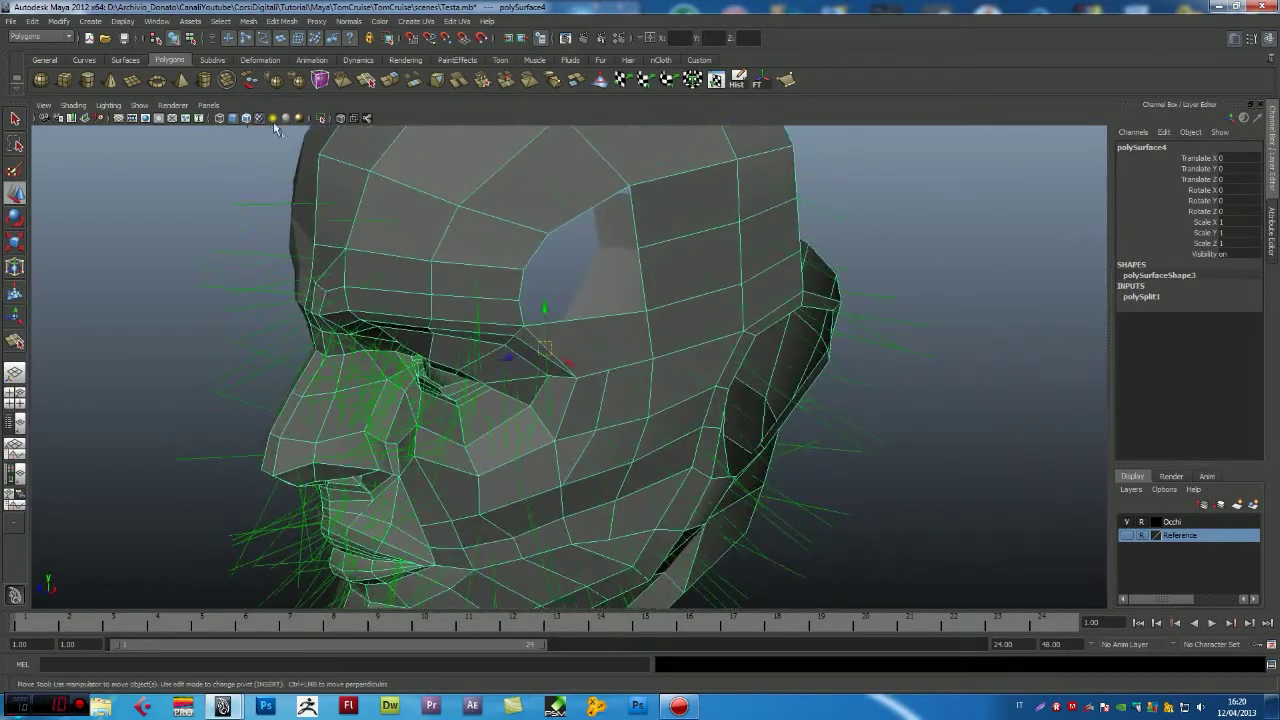
left_click(110, 21)
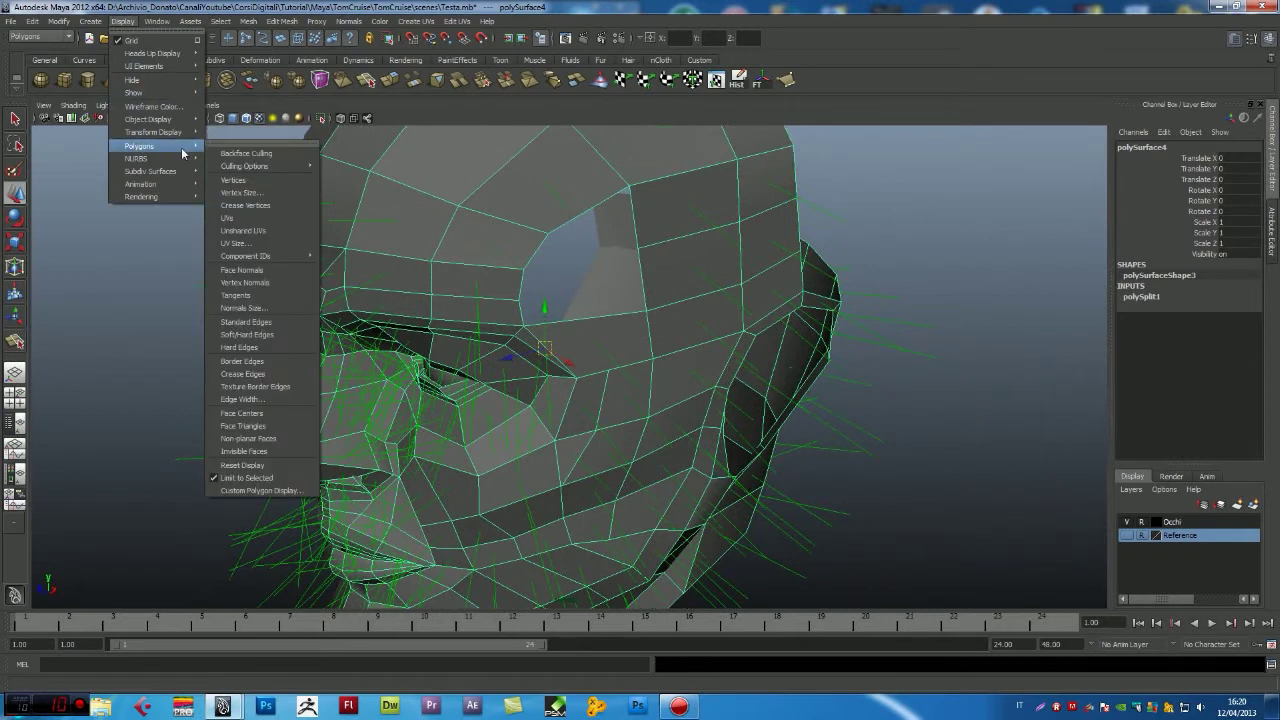
mouse_move(139, 146)
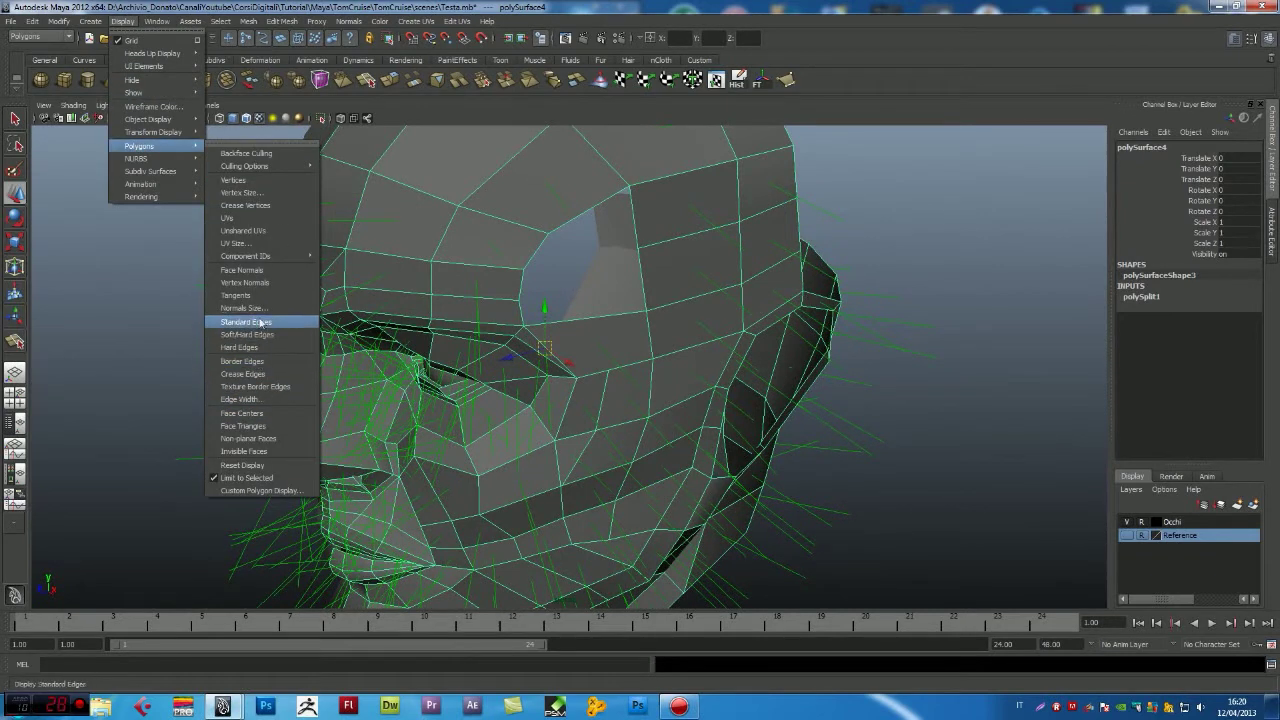
left_click(256, 270)
mouse_move(450, 367)
left_mouse_down("alt")
mouse_move(564, 340)
mouse_move(527, 375)
mouse_move(593, 374)
mouse_move(575, 376)
left_mouse_up("alt")
right_click_drag(571, 367, 566, 392)
- Orbit to the side and select the face beneath the head's gap
left_click(580, 384)
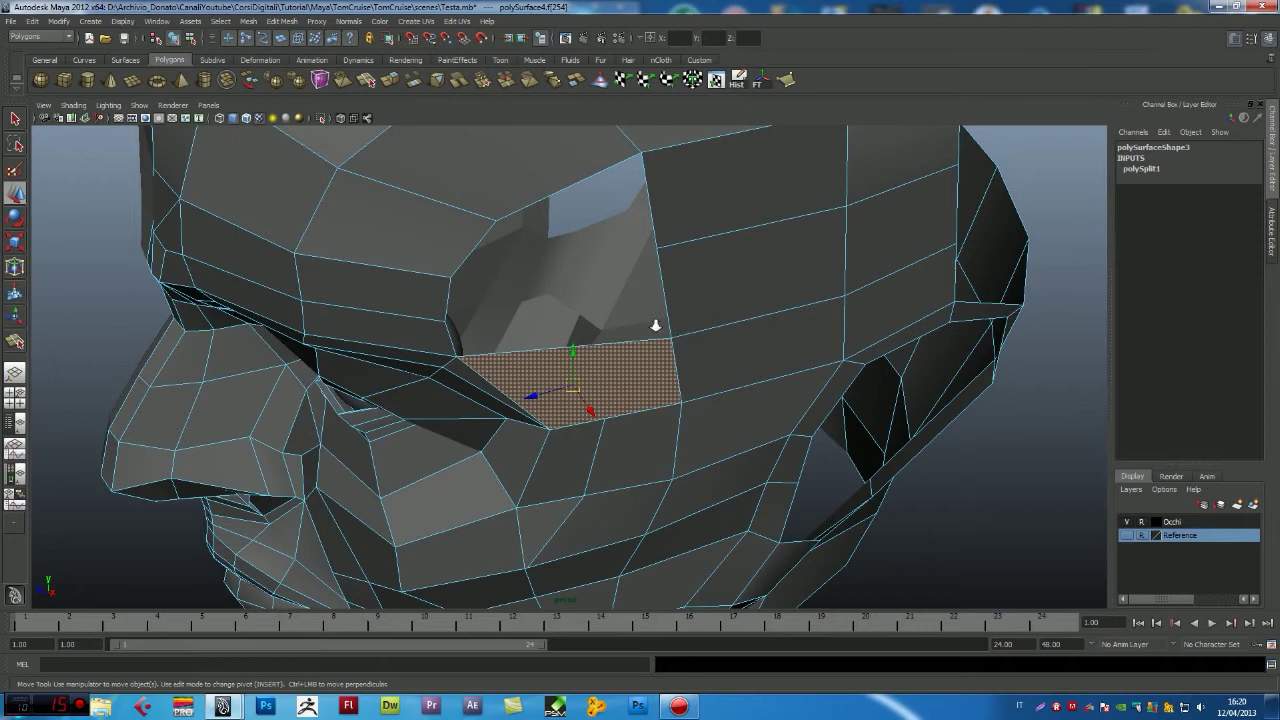
left_click_drag(655, 325, 690, 260, "alt")
right_click(692, 259)
left_click(705, 258)
left_click_drag(687, 311, 590, 362, "alt")
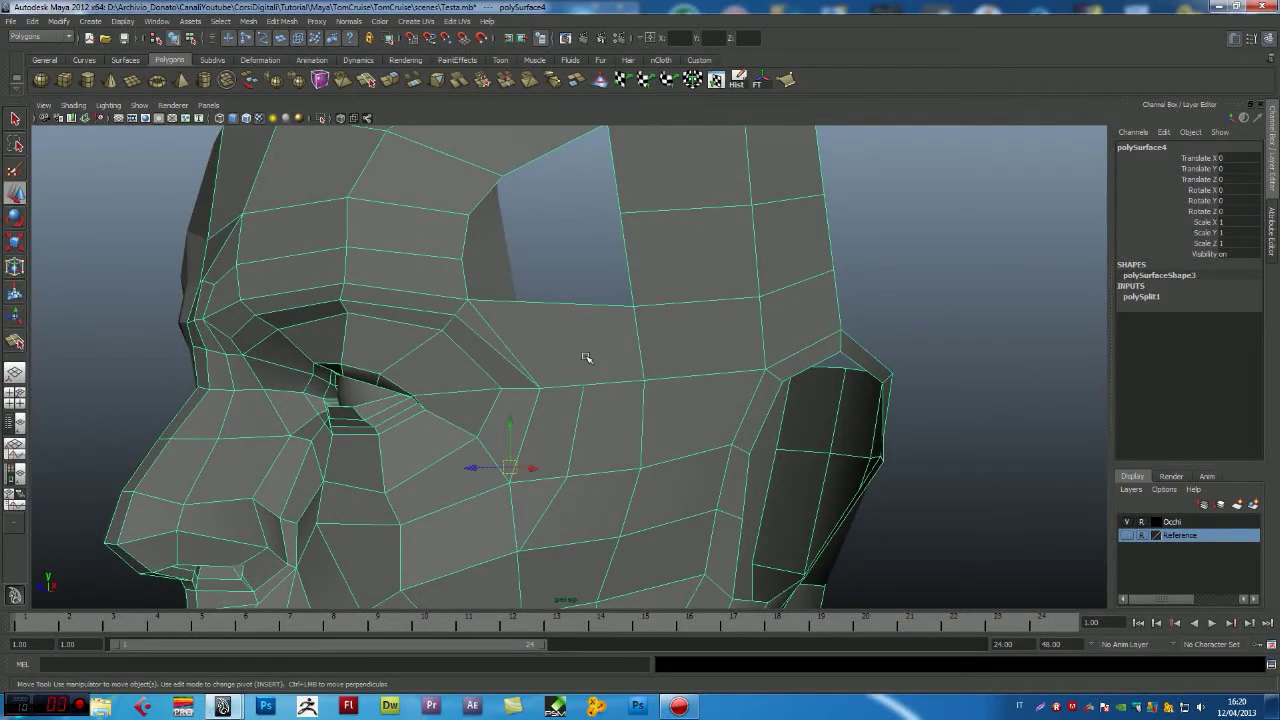
right_click(575, 340)
left_click(576, 362)
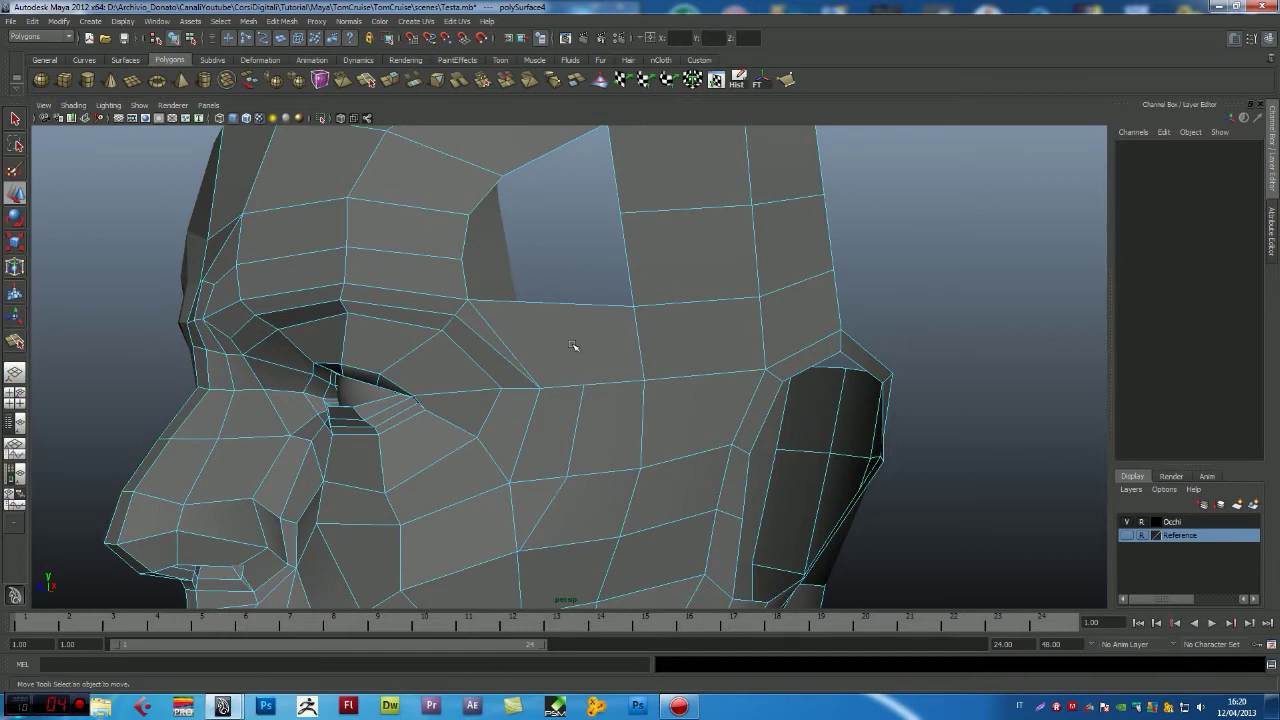
left_click(576, 349)
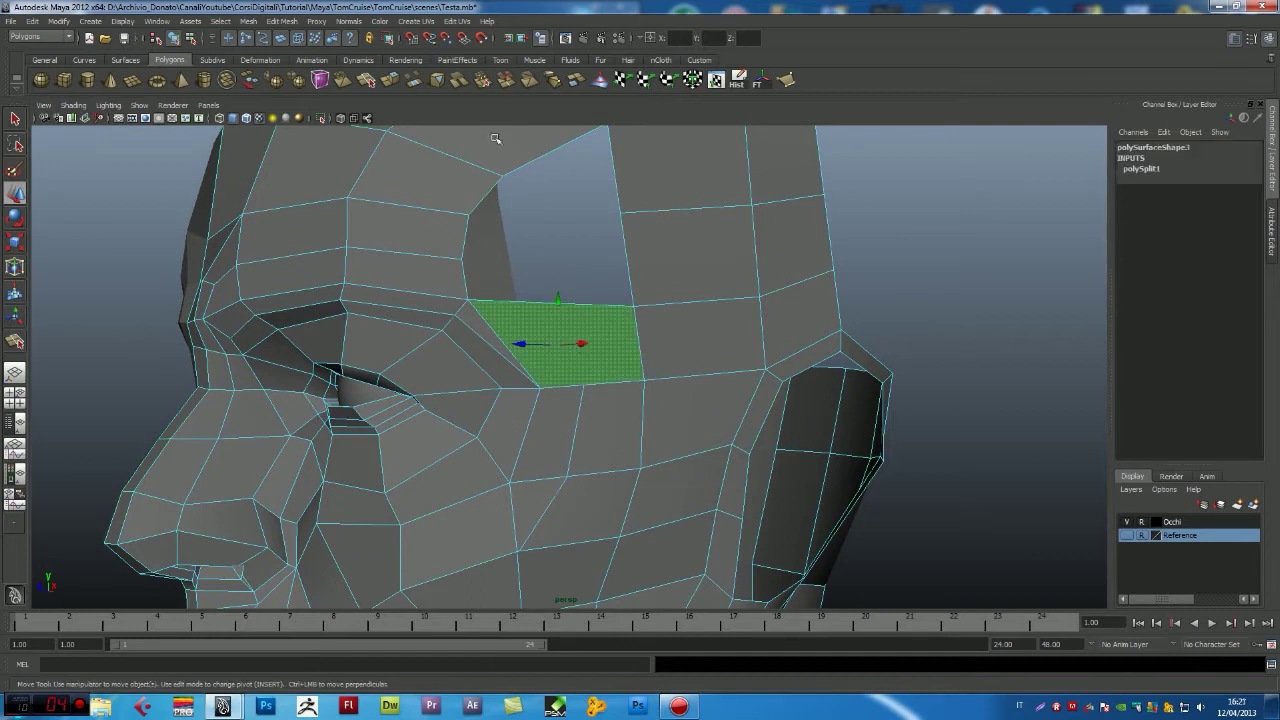
- Slice the face vertically with Cut Faces and merge the leftover cut vertices
left_click(459, 80)
mouse_move(548, 251)
left_mouse_down()
mouse_move(577, 374)
mouse_move(610, 380)
left_mouse_up()
key("w")
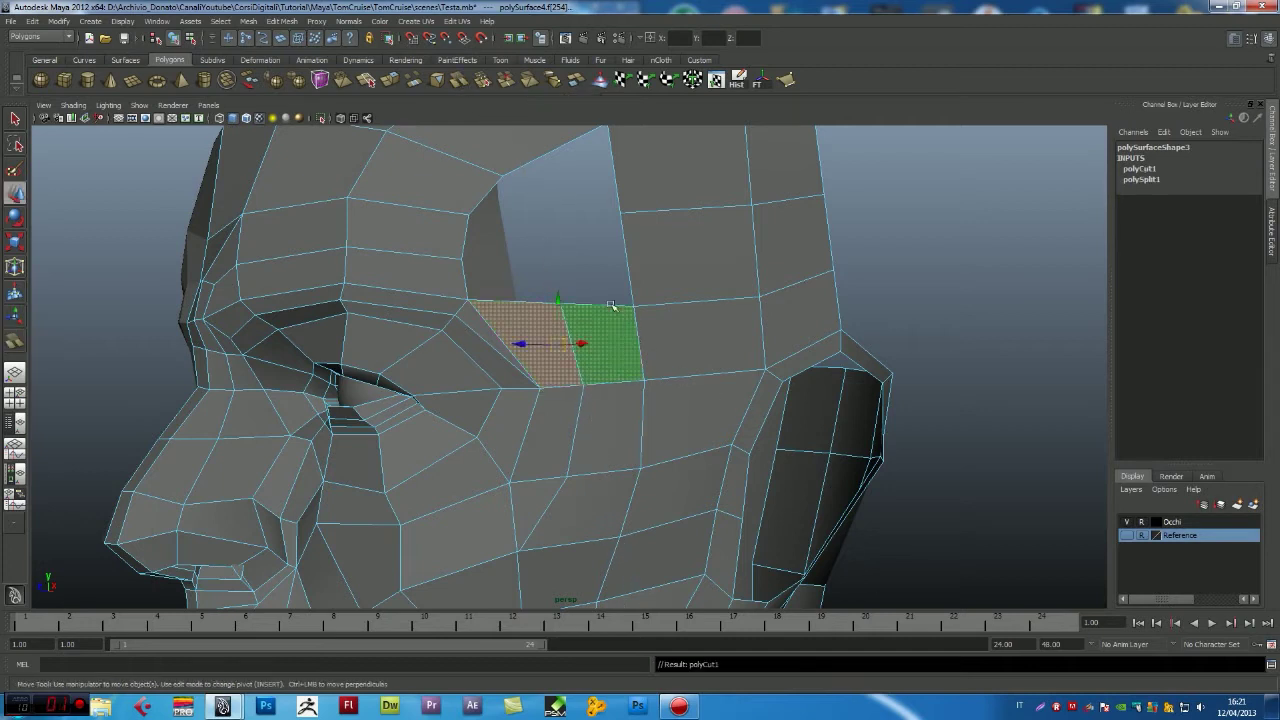
right_click_drag(580, 314, 588, 422)
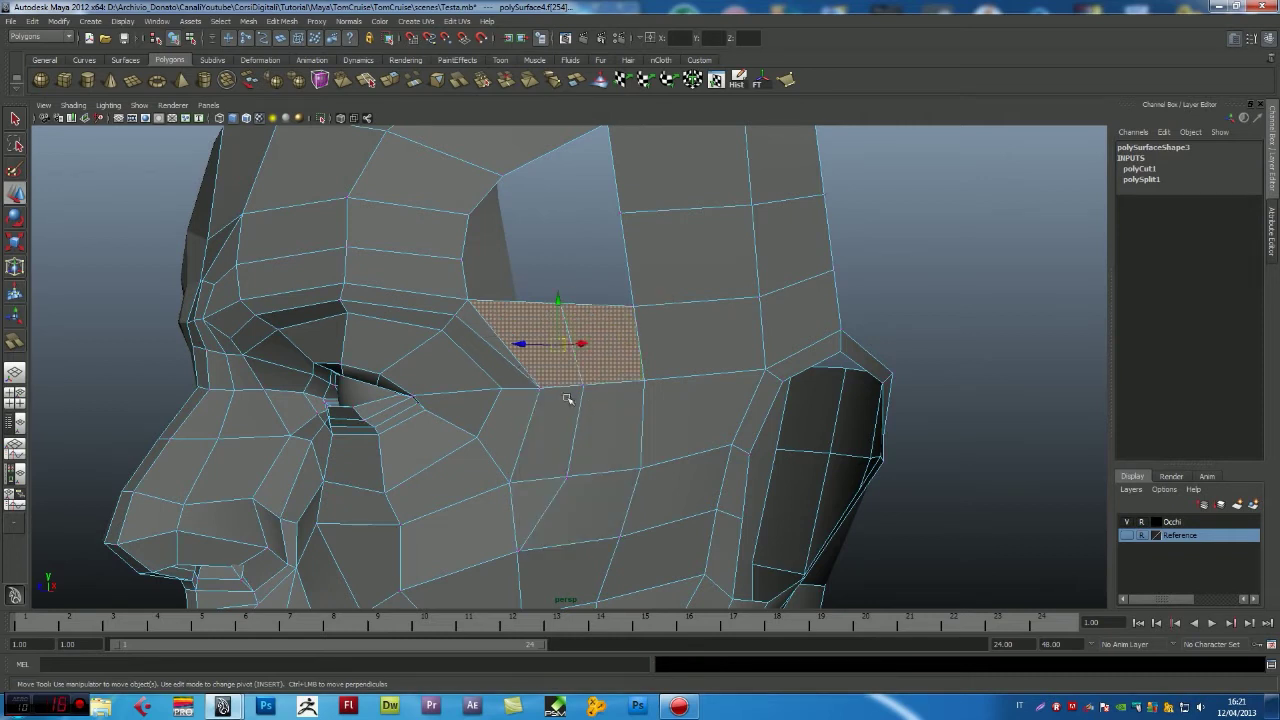
left_click(585, 385)
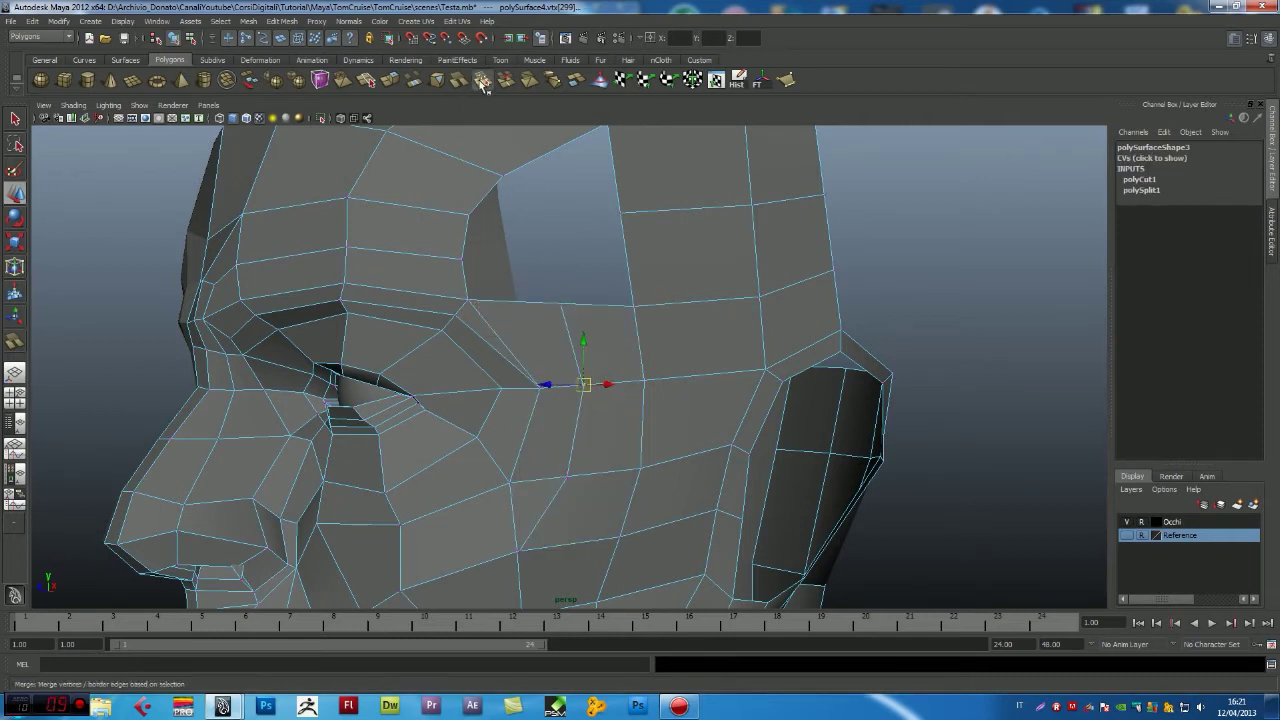
left_click(482, 81)
left_click(518, 550)
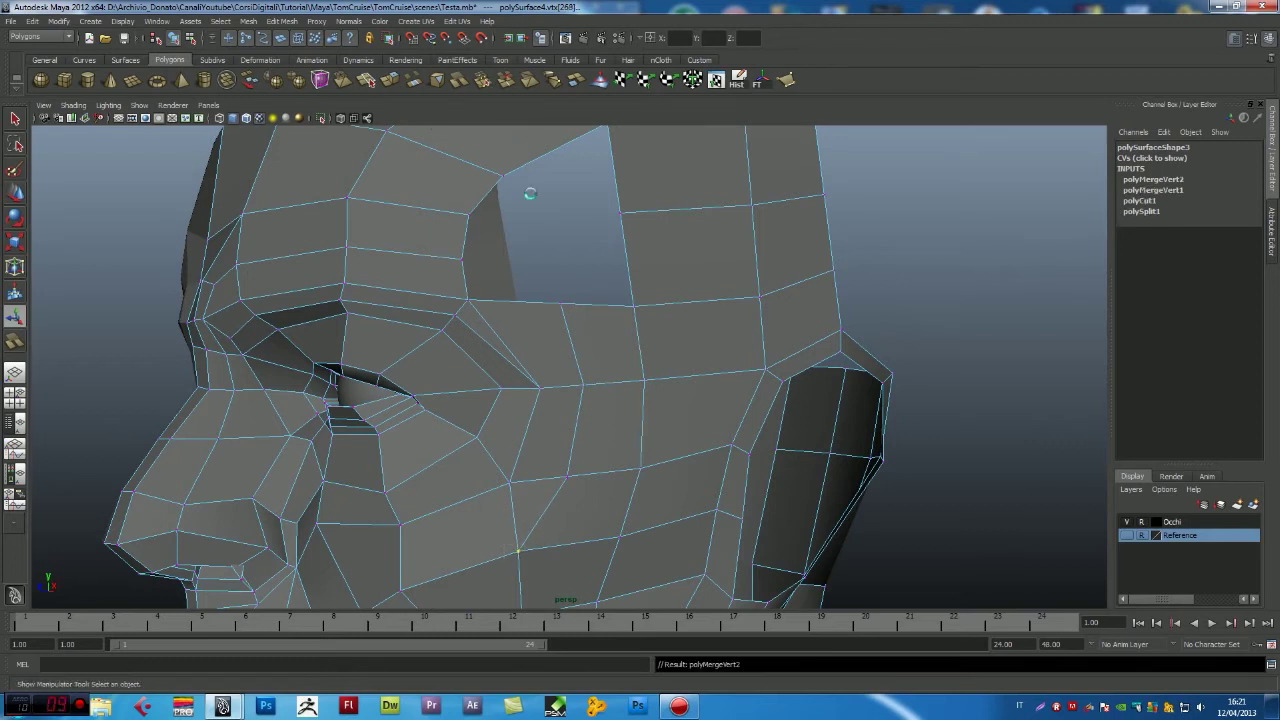
- Zoom in on the head gap and select its upper edge in edge mode
scroll(585, 357, "up", 1)
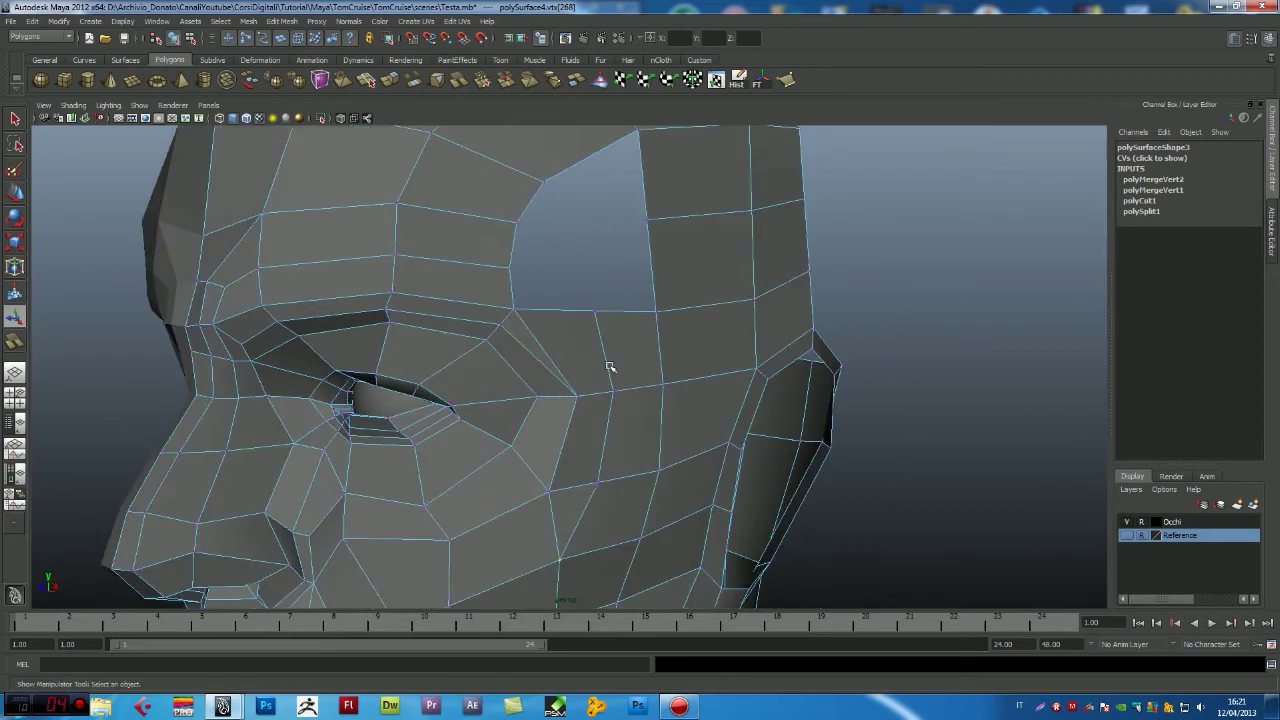
scroll(612, 368, "up", 1)
scroll(617, 370, "up", 1)
scroll(586, 380, "down", 2)
scroll(575, 372, "down", 1)
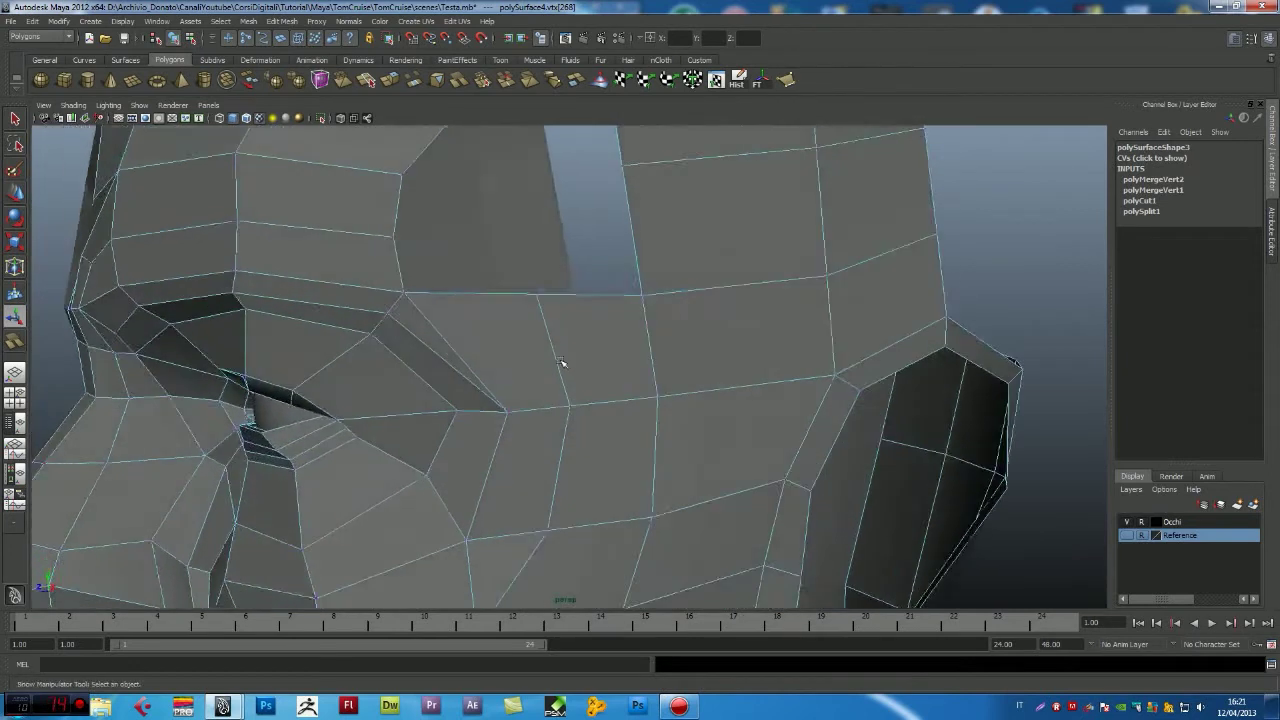
scroll(560, 356, "down", 1)
scroll(566, 400, "up", 1)
scroll(571, 403, "up", 1)
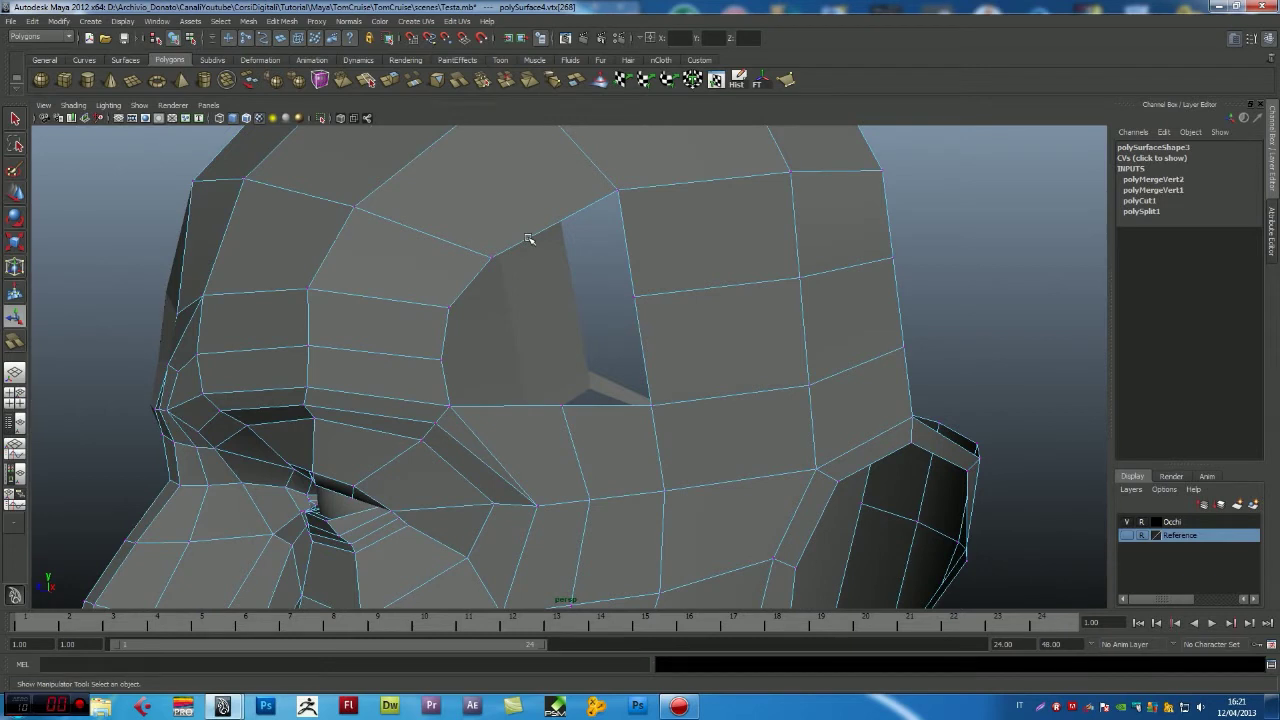
right_click_drag(529, 239, 530, 210)
left_click(529, 239)
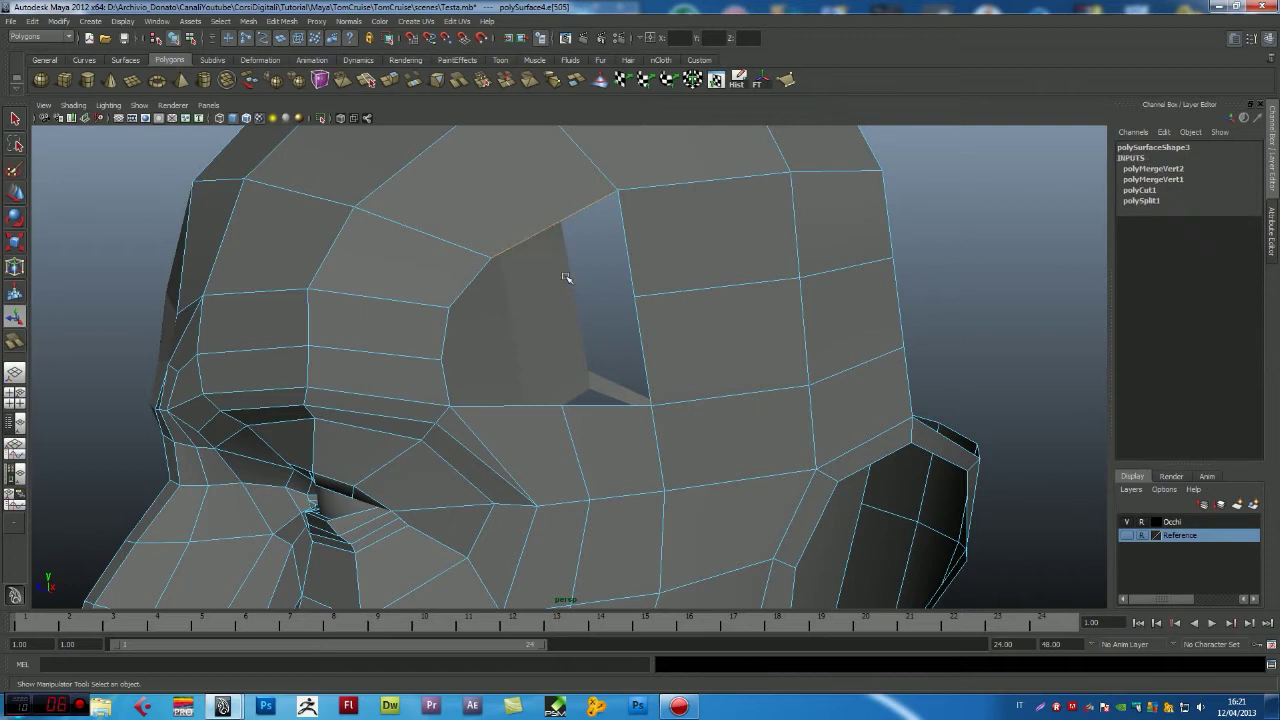
- Extrude the edge twice, pulling each extrusion down into a new row of faces
right_click_drag(565, 277, 565, 298, "shift")
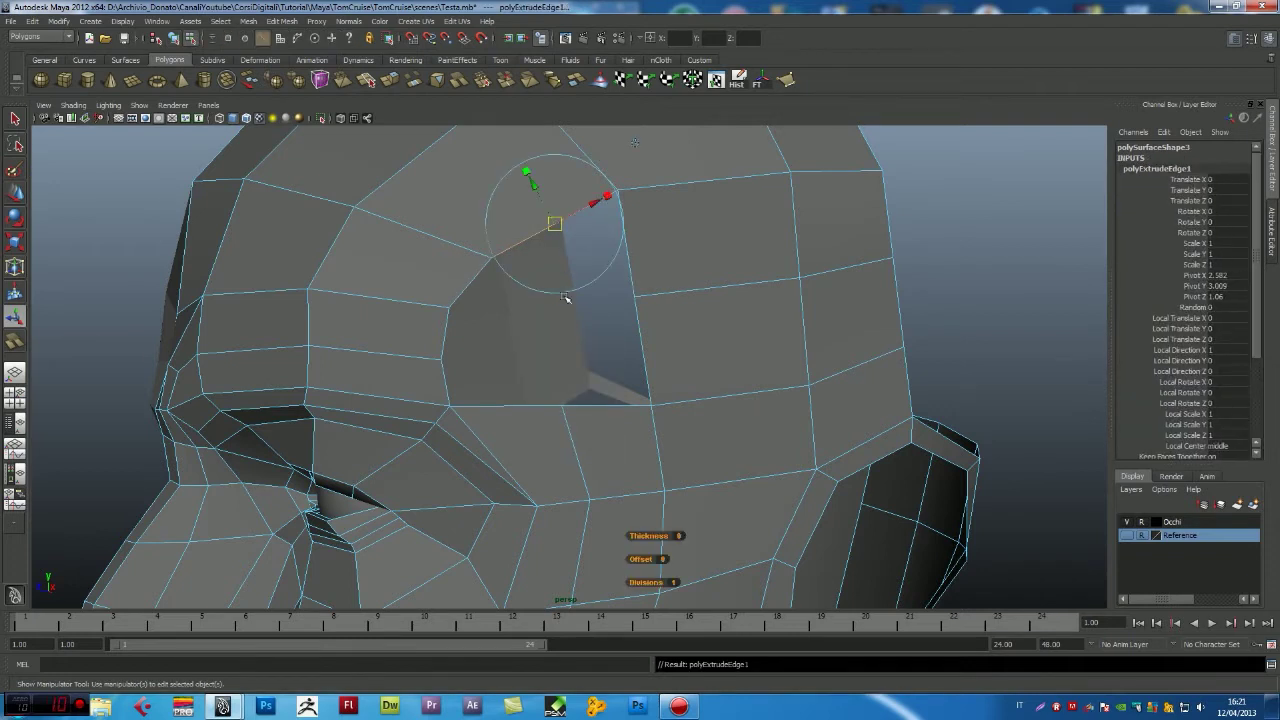
key("w")
left_click_drag(555, 228, 559, 317)
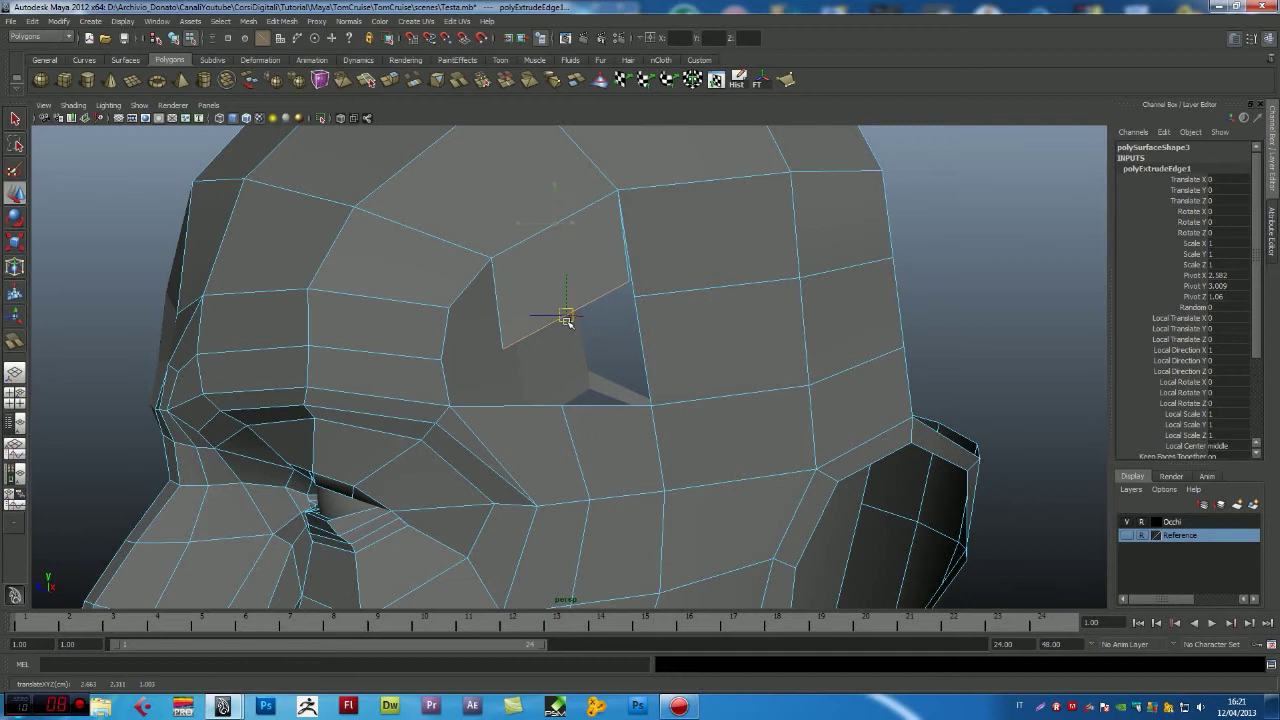
key("ctrl+e")
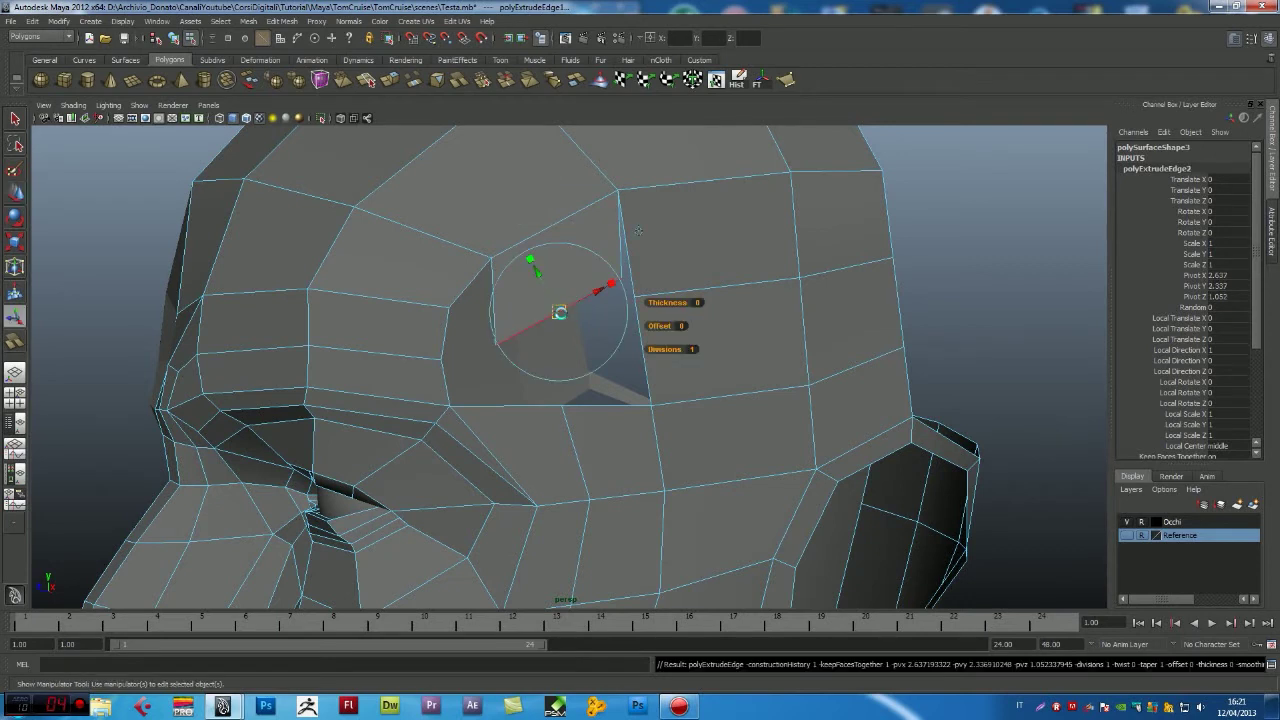
key("w")
left_click_drag(559, 312, 576, 362)
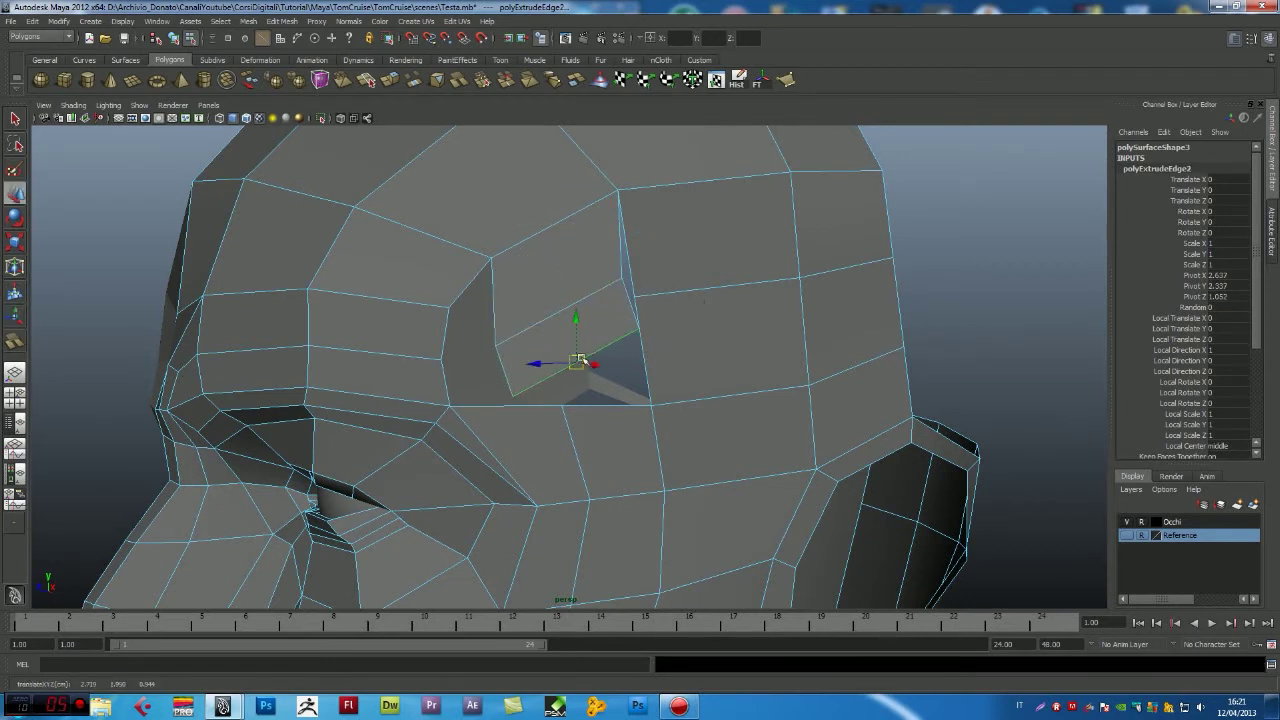
- Snap the new strip's corner vertices onto the gap's corners to close the hole
key("F9")
left_click(639, 330)
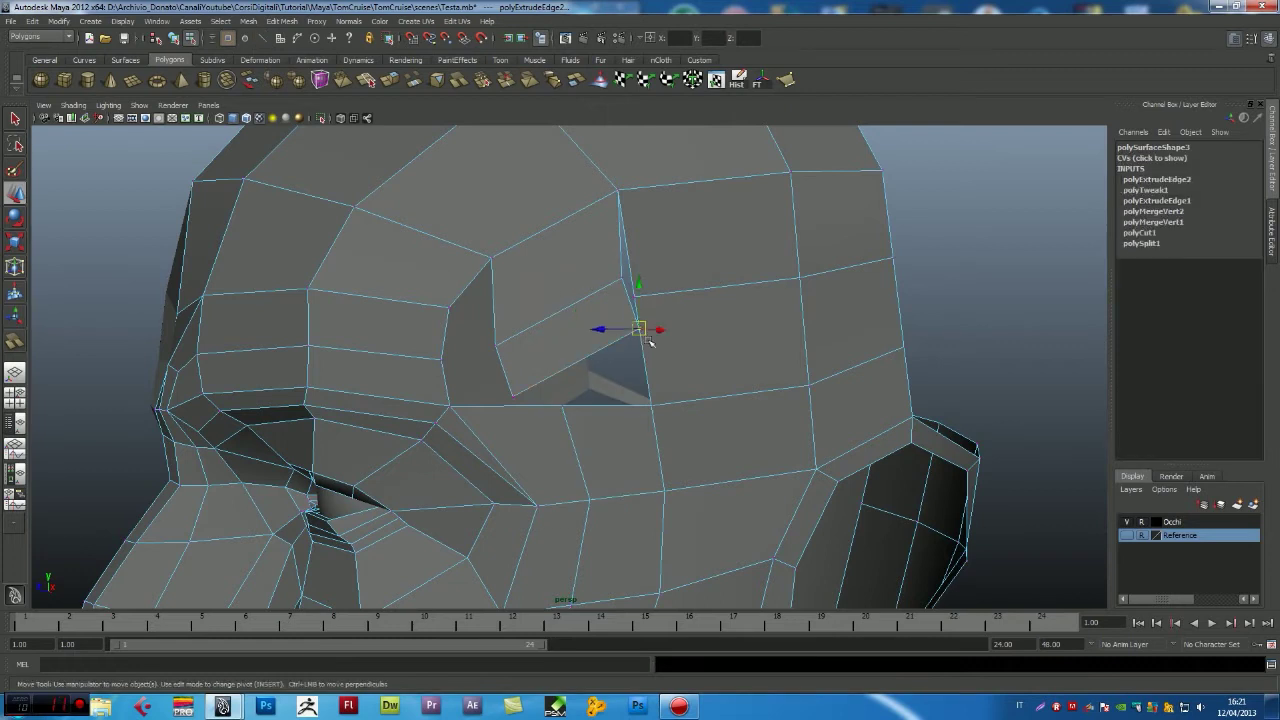
middle_click_drag(649, 410, 651, 412)
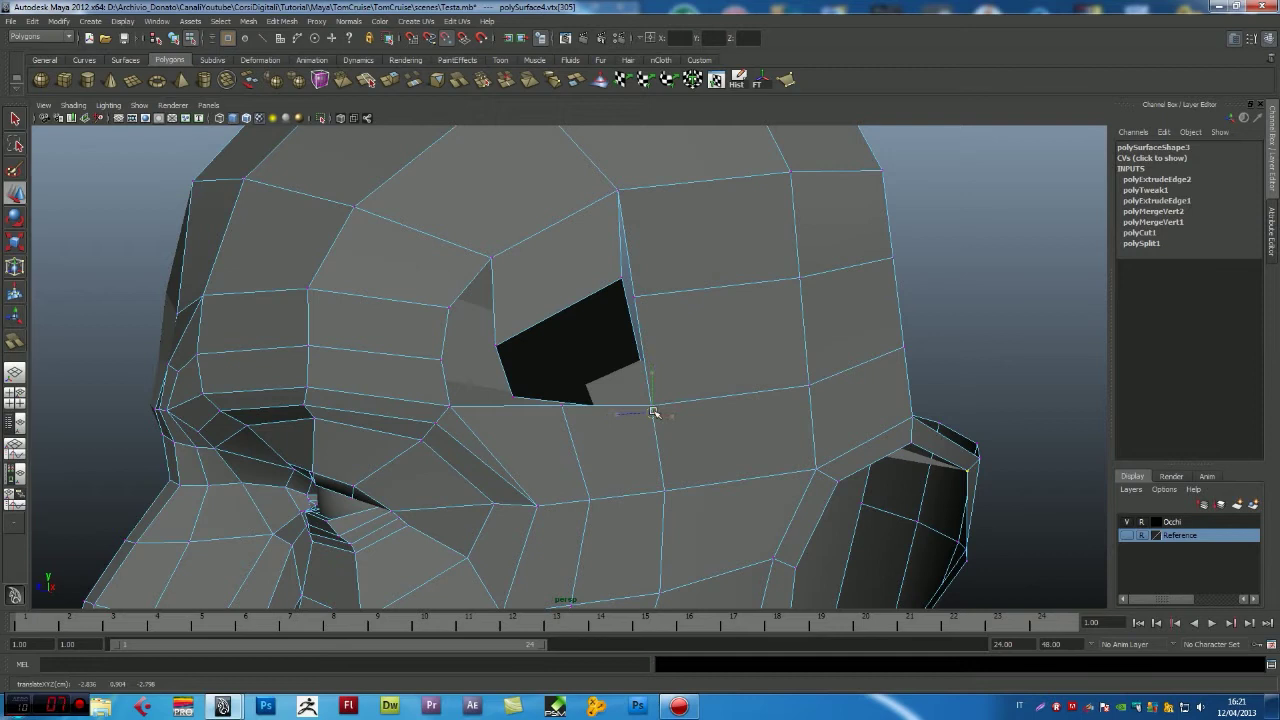
middle_click_drag(626, 286, 634, 294)
left_click(508, 392)
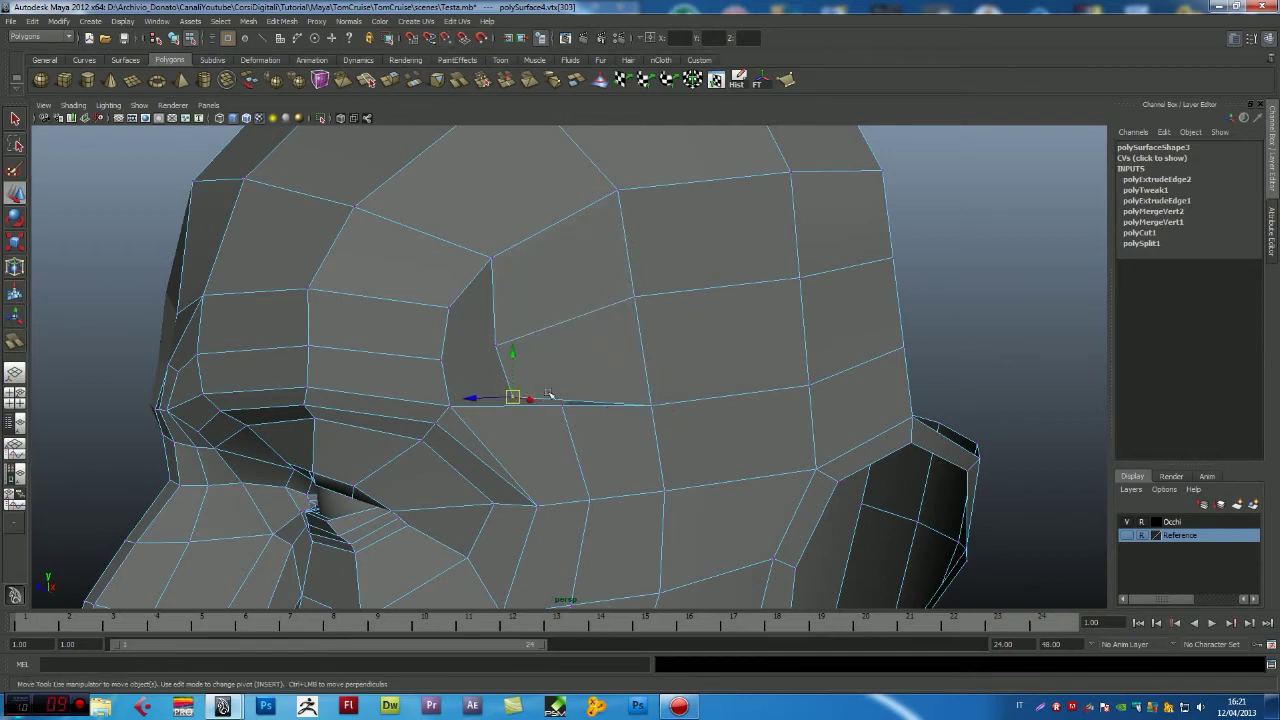
left_click(564, 405)
key("space")
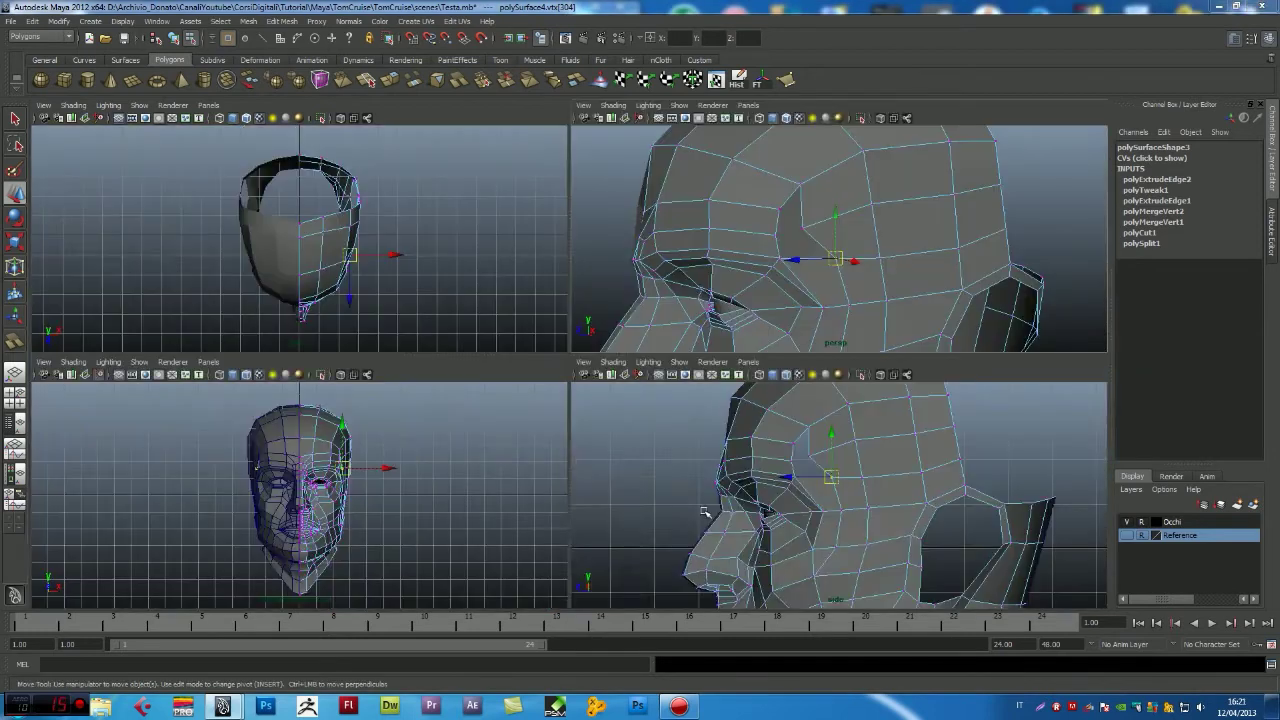
- Reshape the new patch's vertices in the side view to follow the brow
key("space")
left_click(499, 286)
left_click_drag(500, 286, 537, 277)
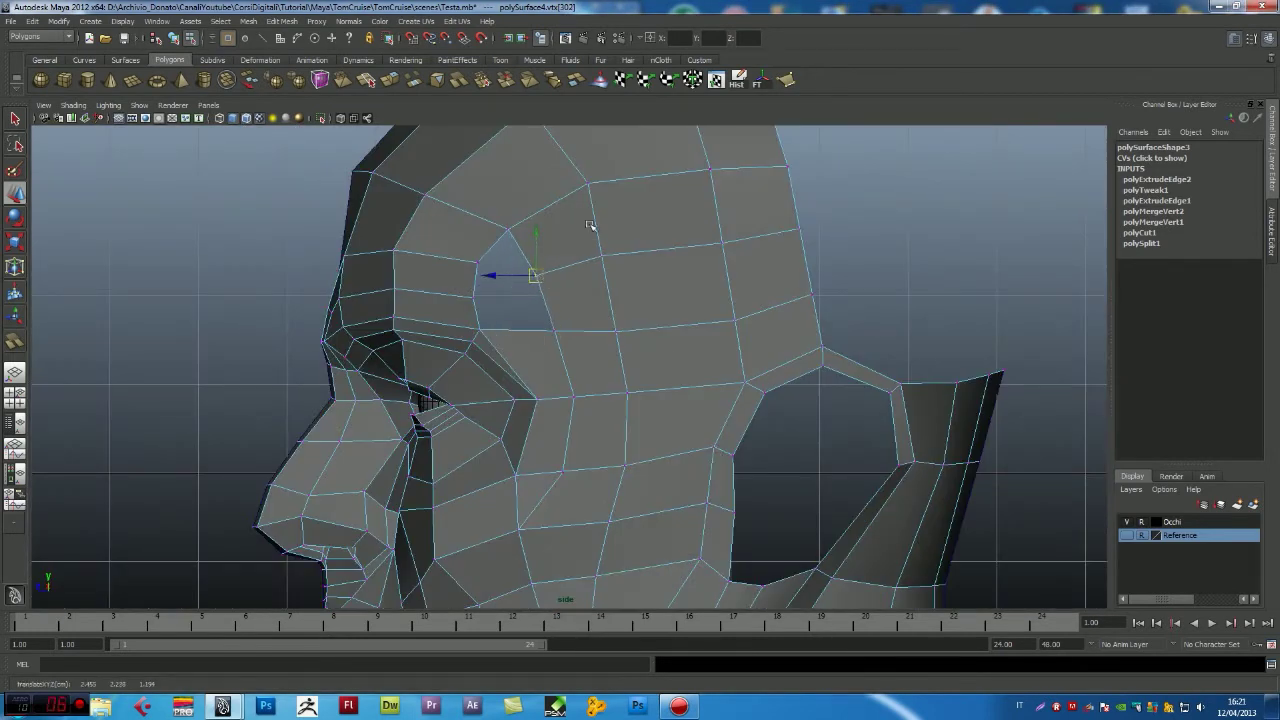
left_click(600, 256)
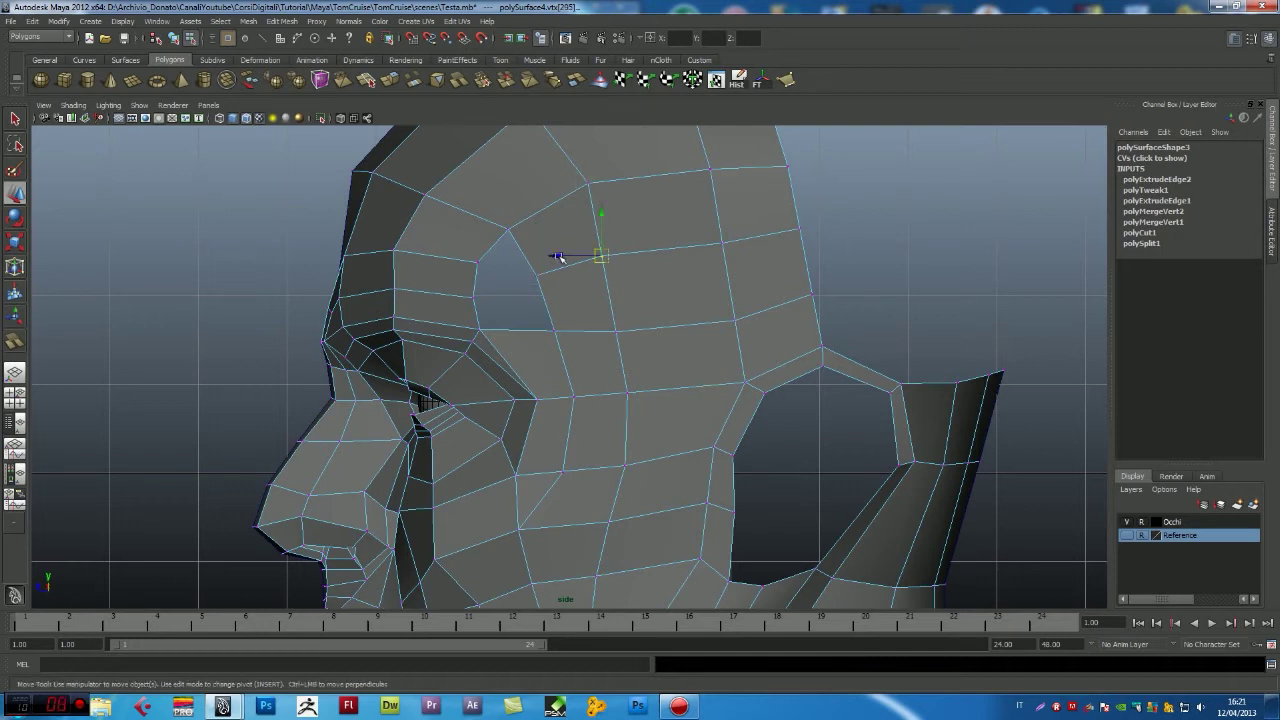
- Turn on the Reference layer and move a vertex onto the reference outline
key("space")
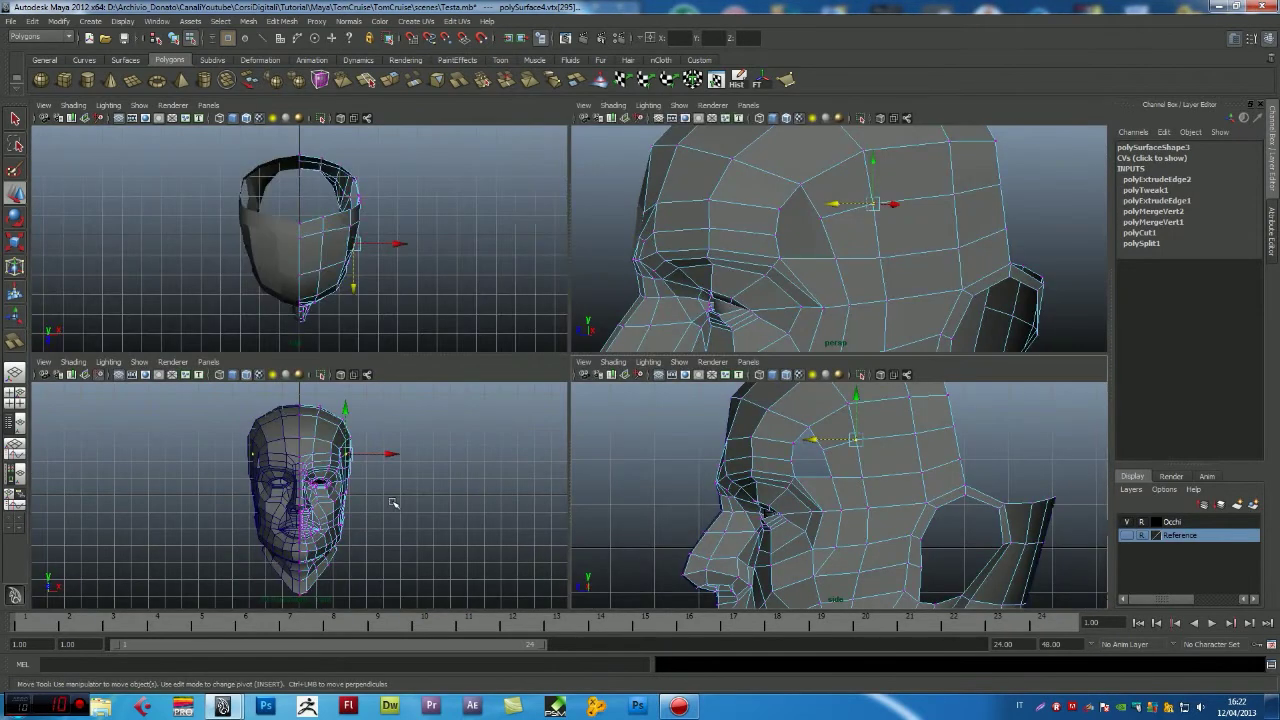
key("space")
scroll(680, 350, "up", 1)
scroll(660, 390, "up", 1)
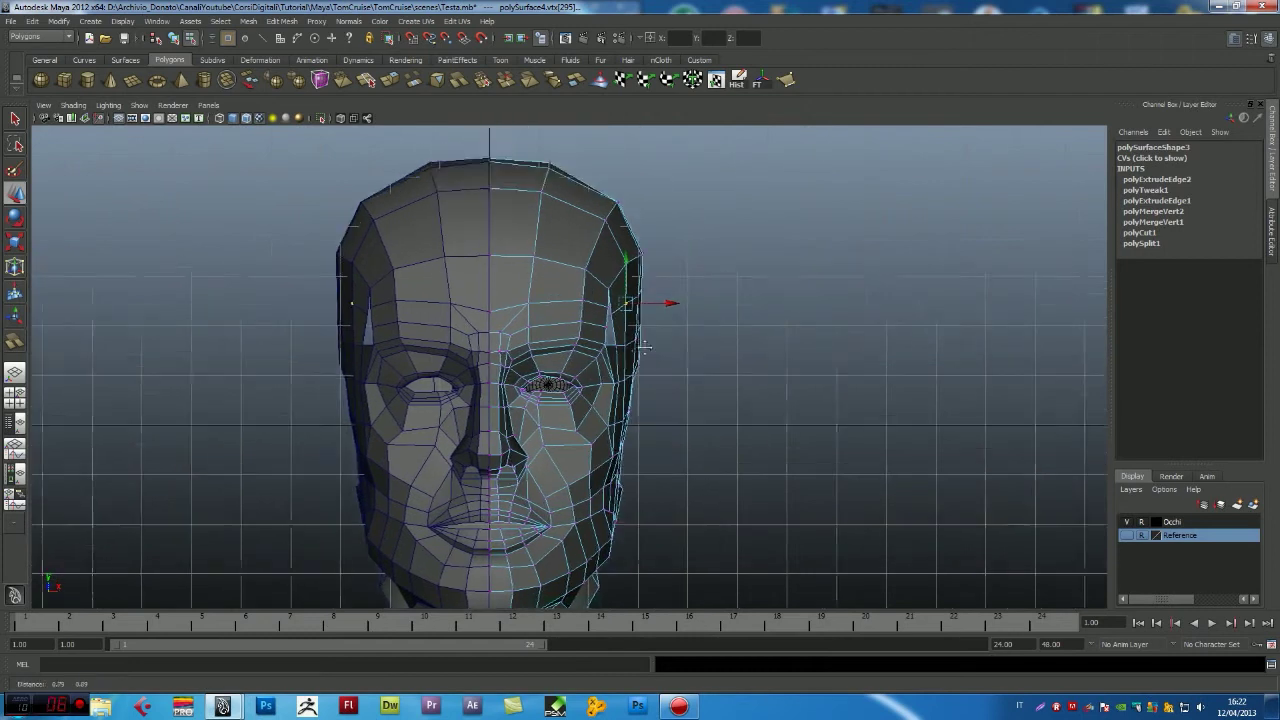
scroll(620, 420, "up", 2)
scroll(700, 460, "up", 1)
key("space")
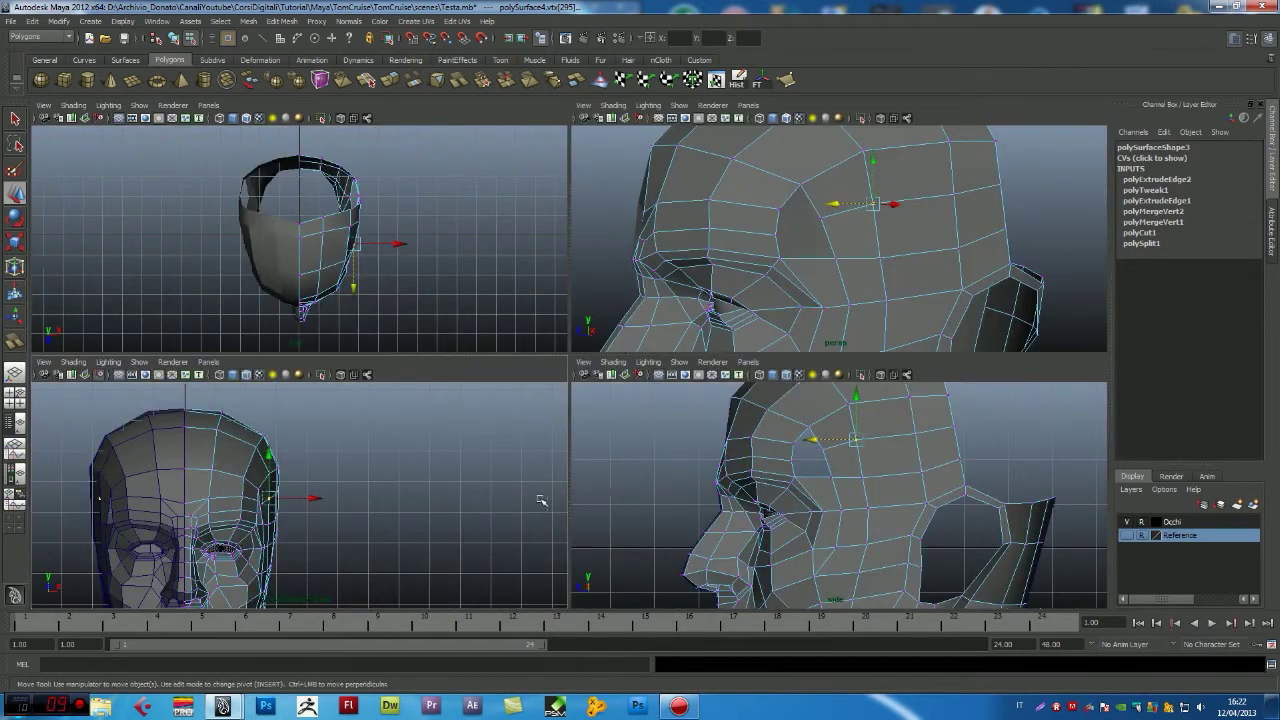
left_click(1127, 535)
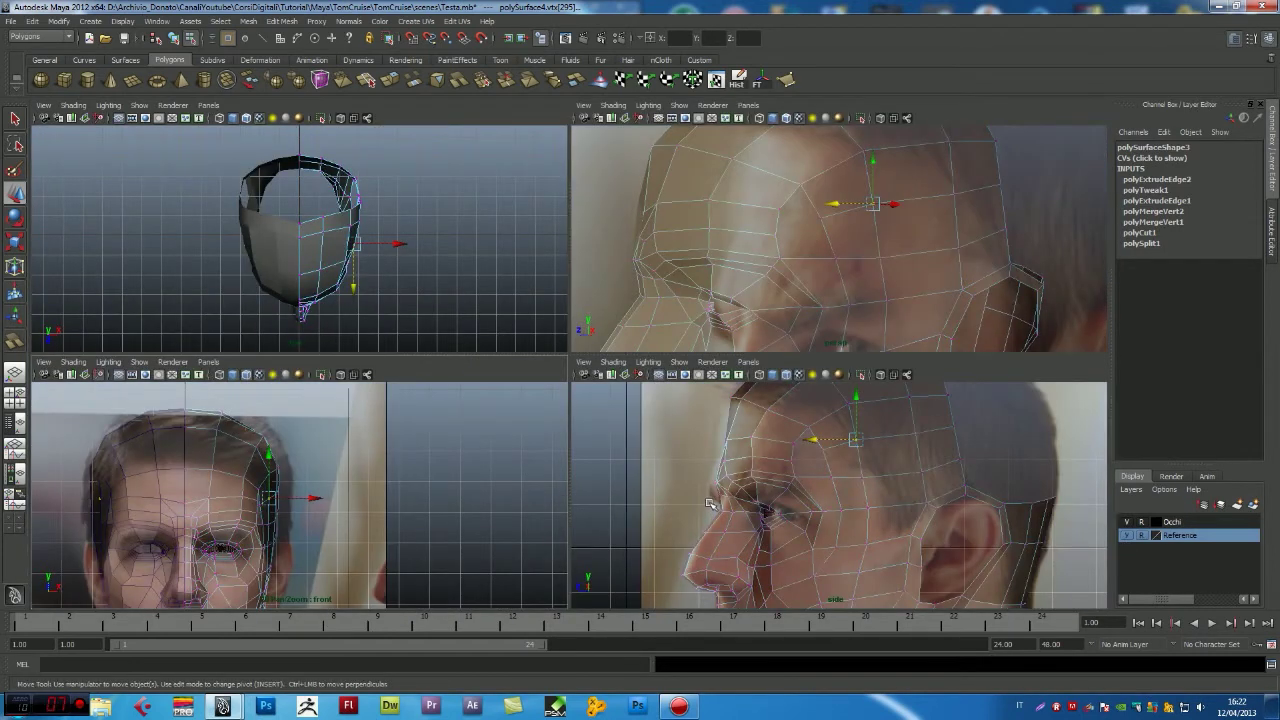
middle_click_drag(800, 434, 744, 449)
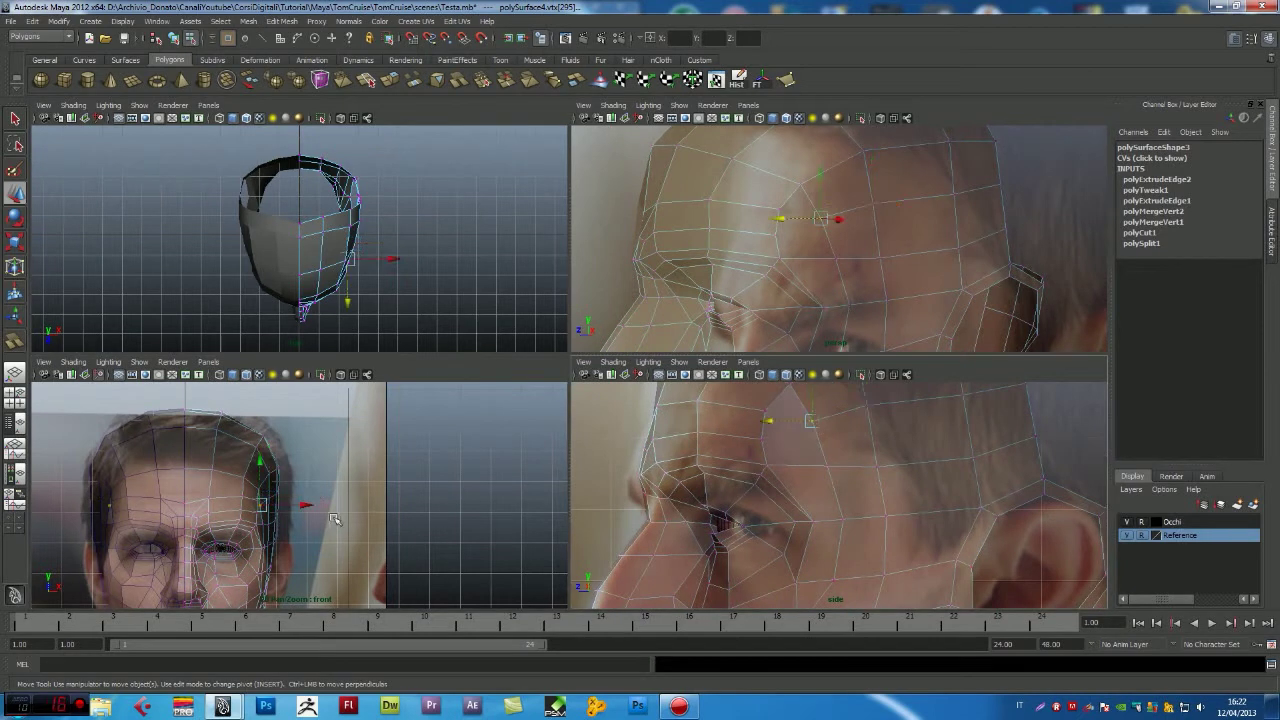
- Slide the vertex sideways to match the reference head outline
scroll(335, 519, "up", 5)
scroll(266, 512, "down", 3)
left_click_drag(312, 487, 316, 484)
key("Right")
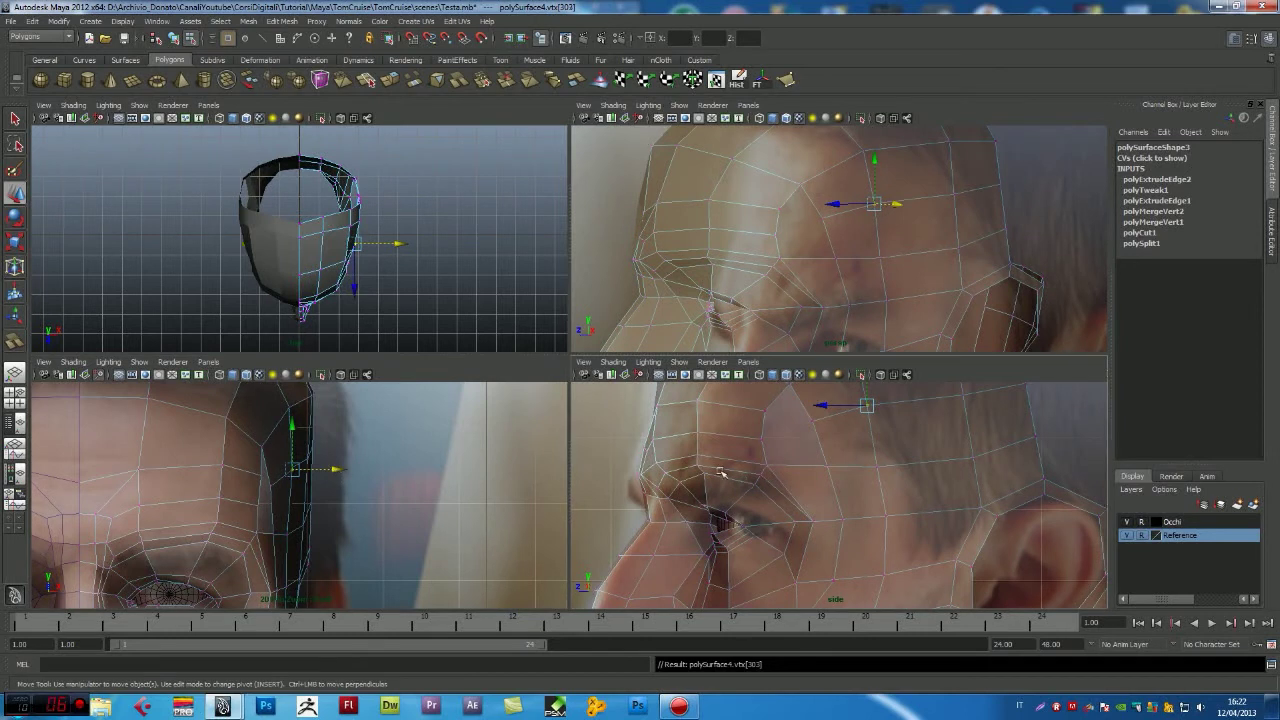
- Pick a forehead vertex and nudge it sideways to fit the reference
left_click(590, 465)
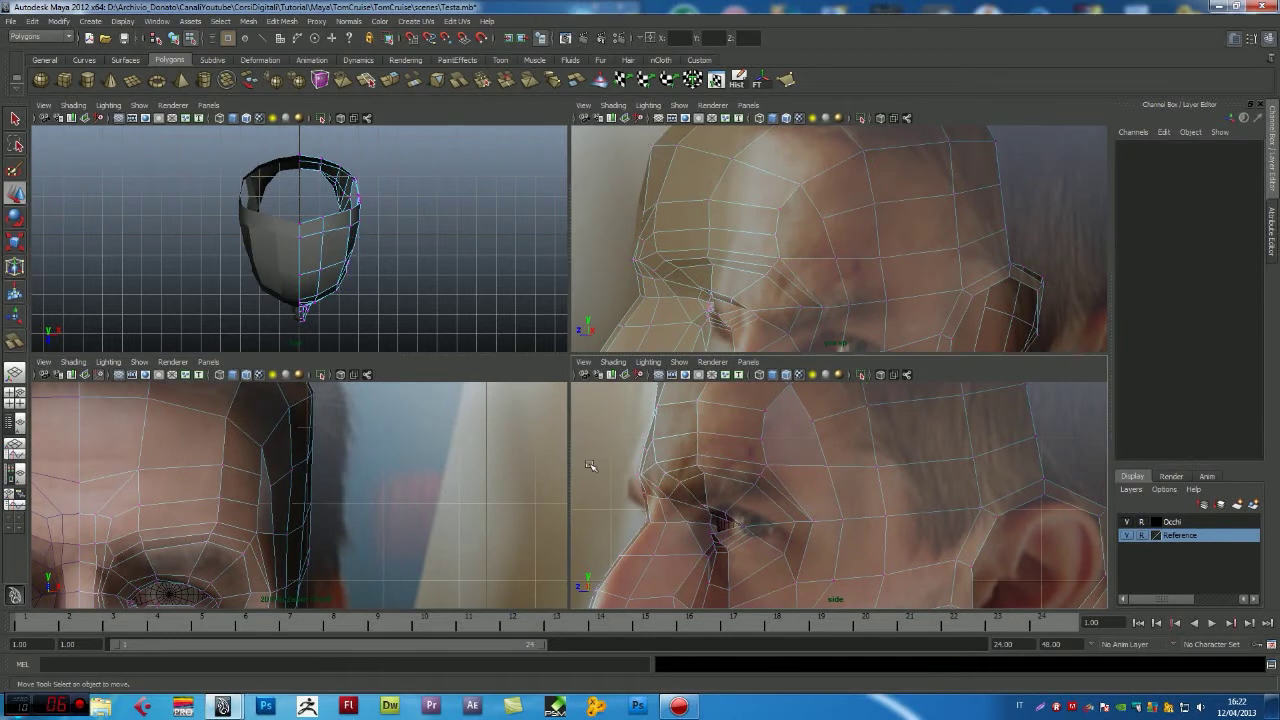
left_click(590, 465)
left_click(858, 404)
left_click(862, 405)
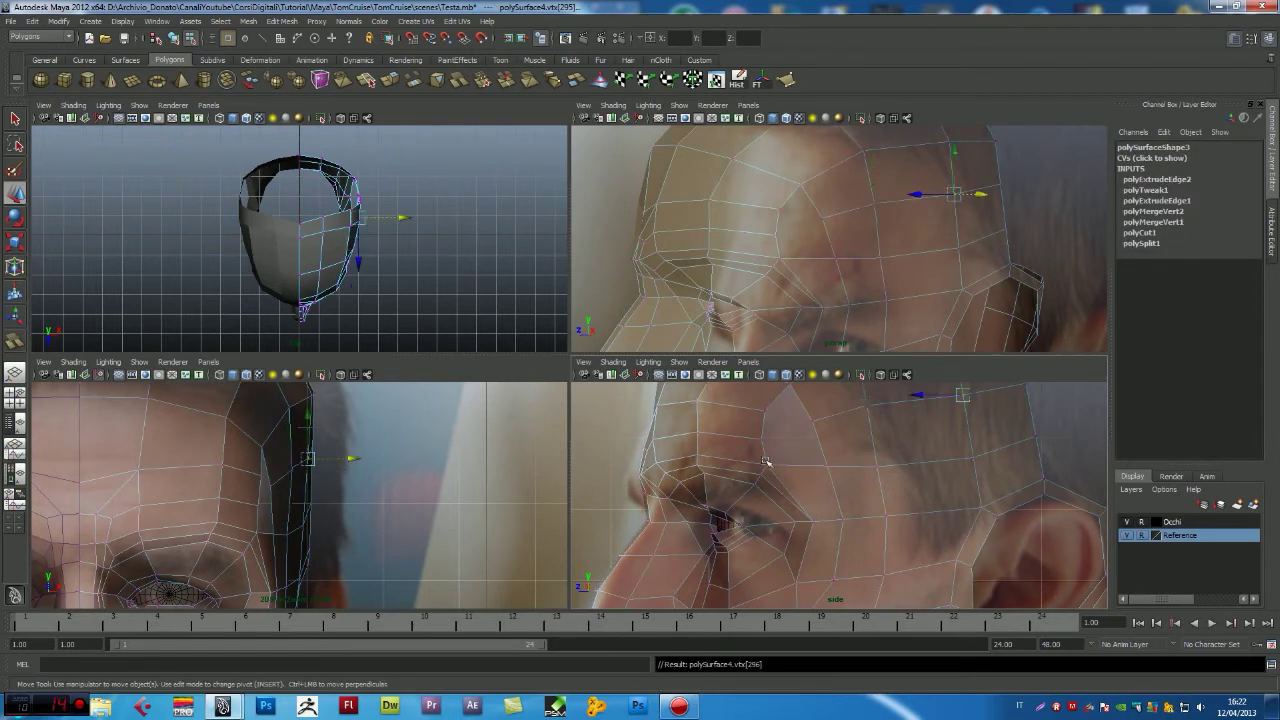
key("Right")
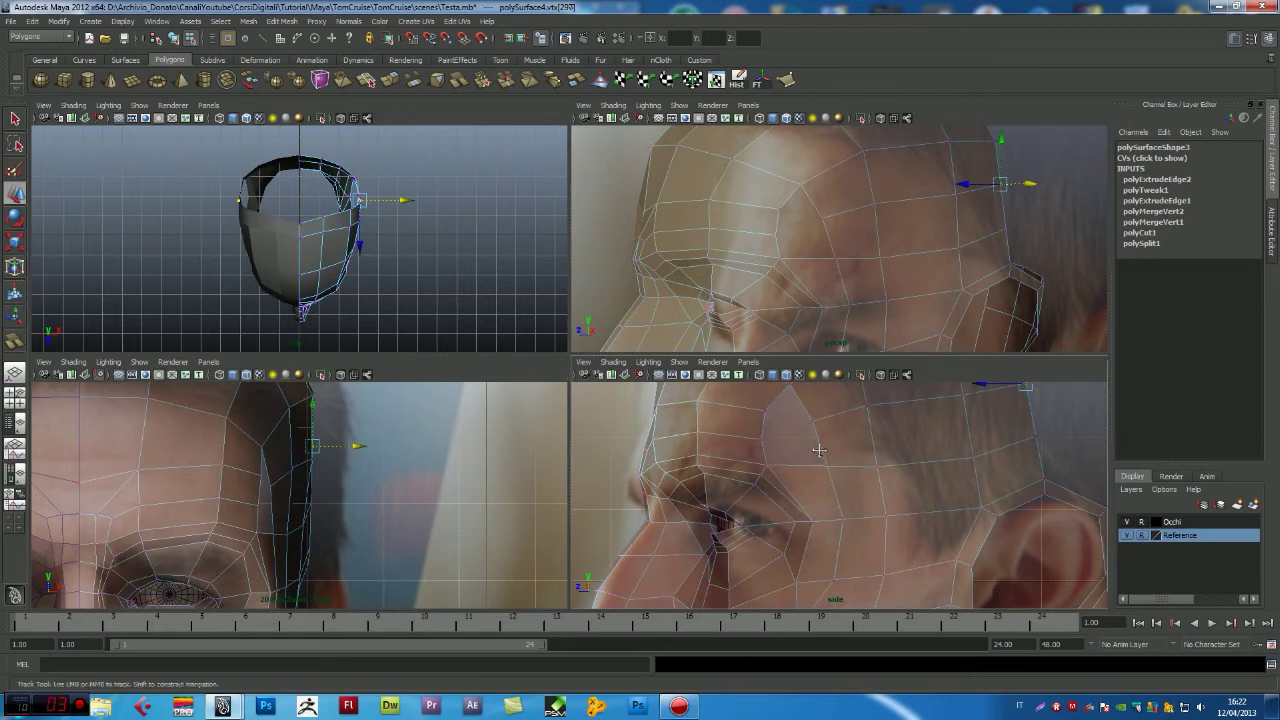
middle_click_drag(722, 444, 722, 511, "alt")
left_click_drag(359, 446, 361, 446)
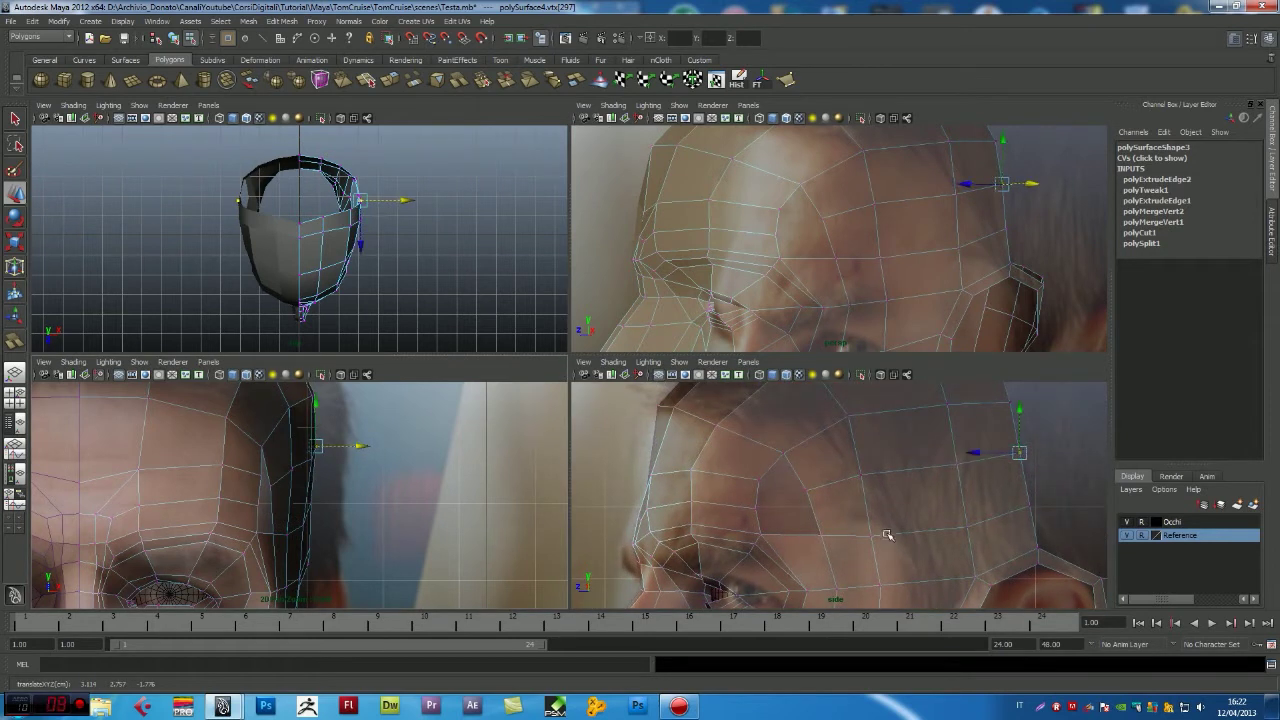
- Step down the loop and nudge lower forehead vertices to fit the reference
key("Down")
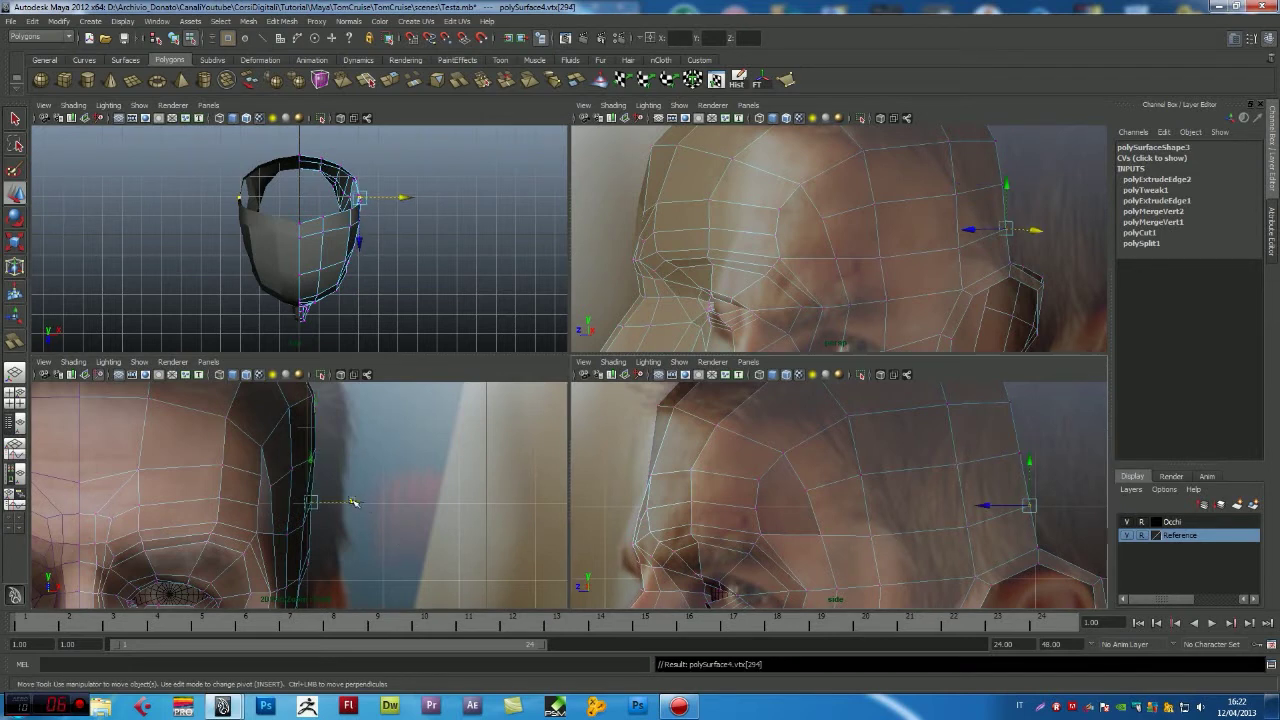
key("Down")
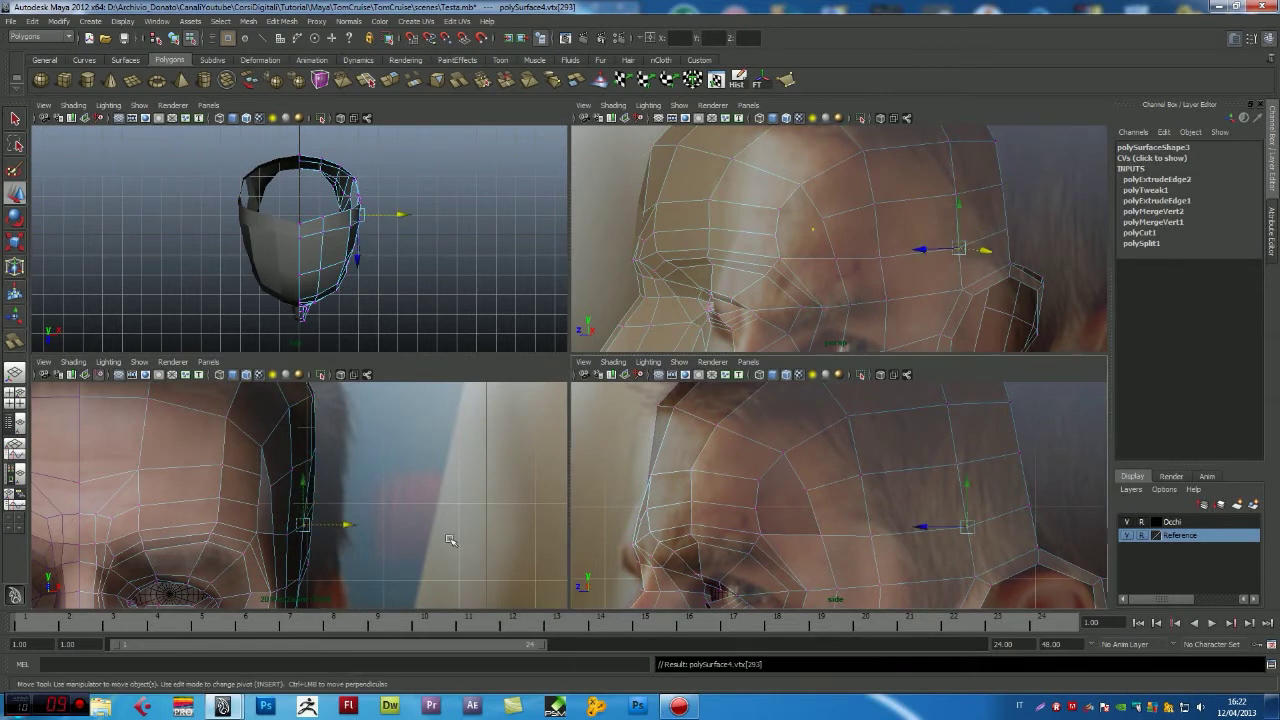
key("Down")
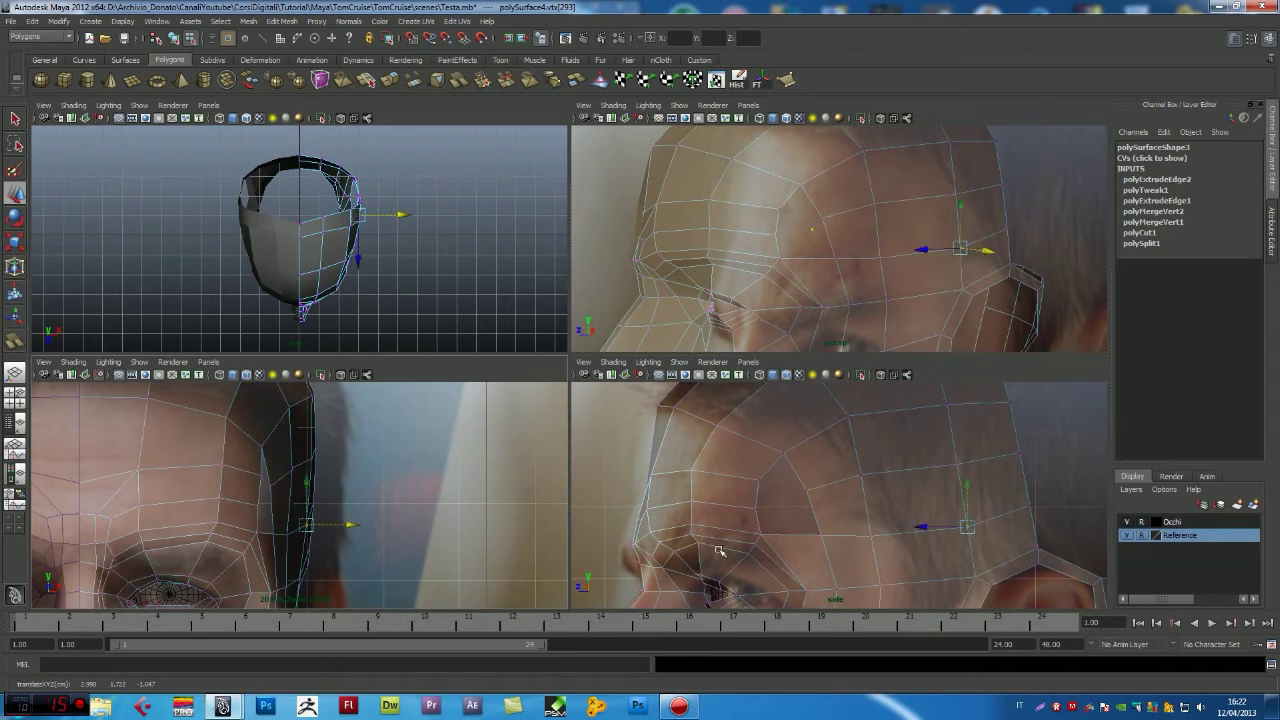
left_click_drag(330, 536, 334, 538)
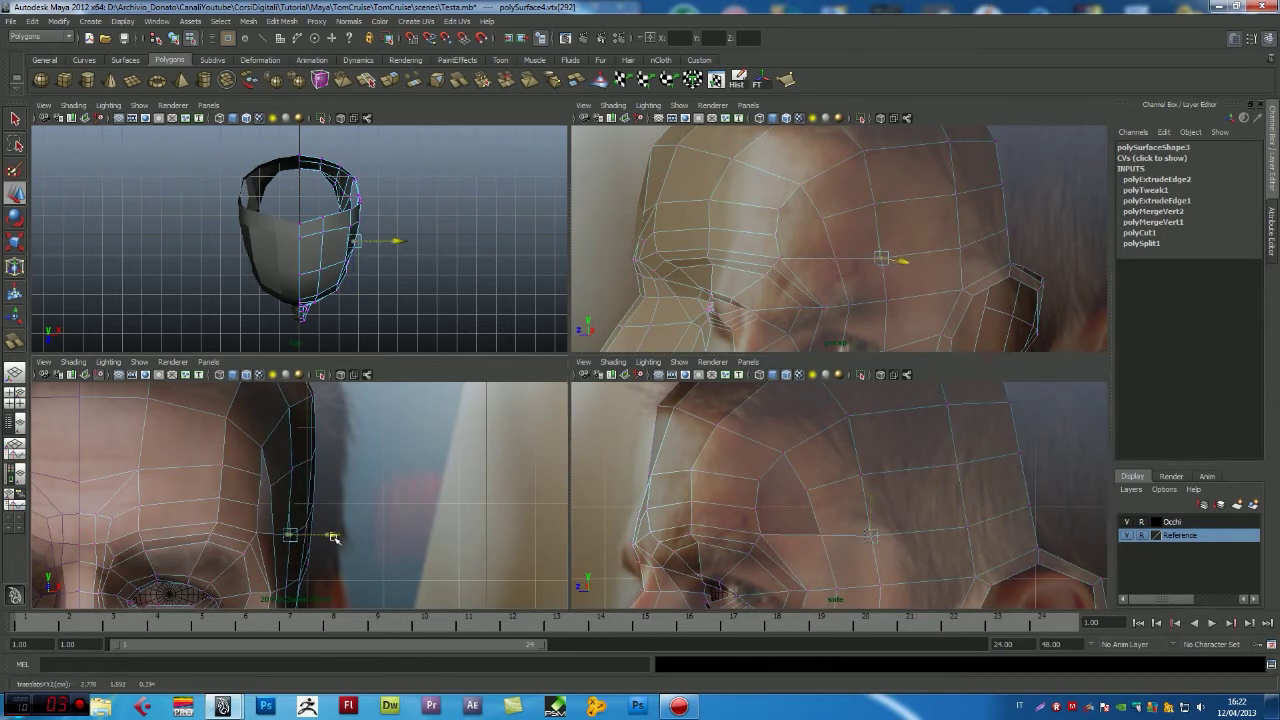
key("Left")
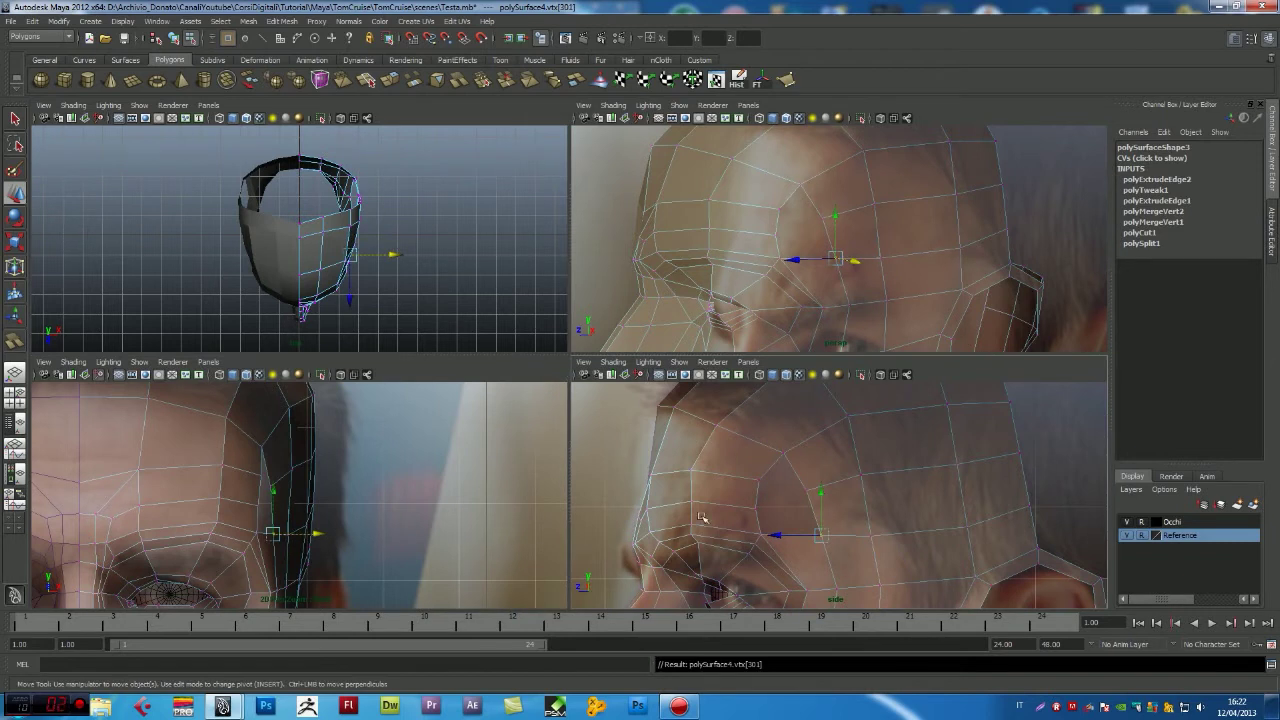
key("space")
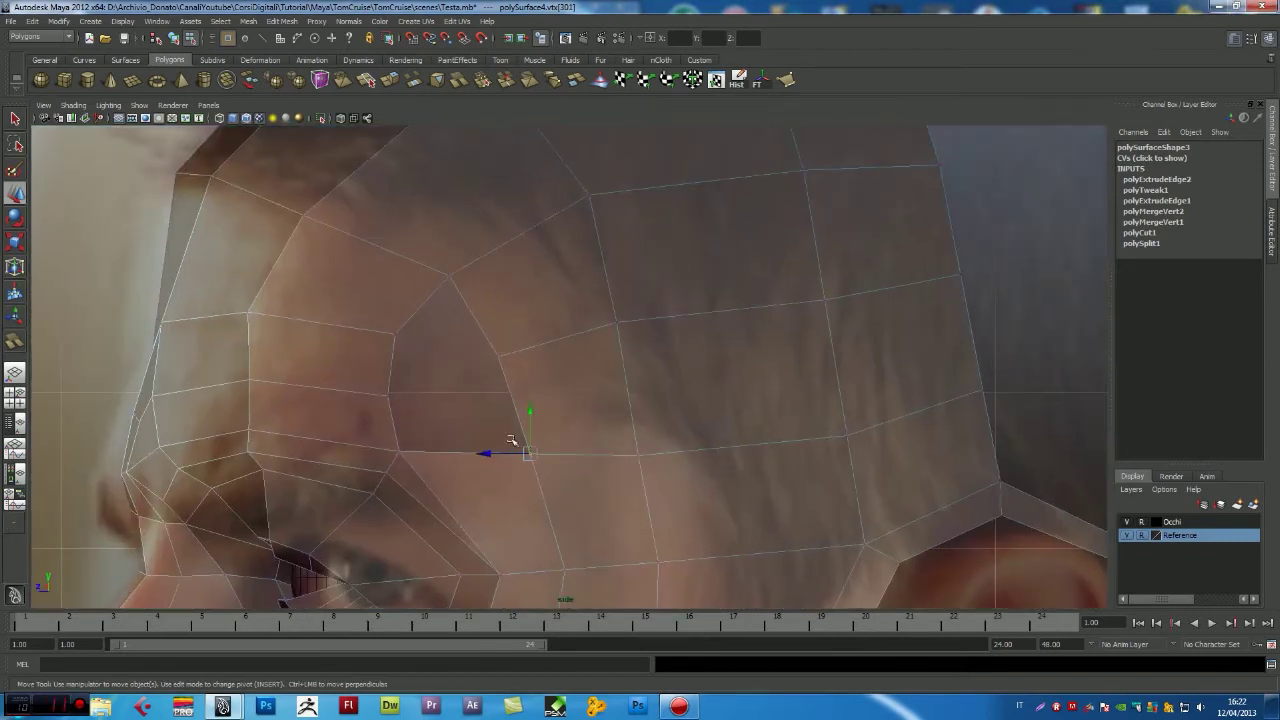
- Fill the triangular forehead hole from a selected border edge with Fill Hole
right_click_drag(507, 386, 480, 322)
left_click(474, 320)
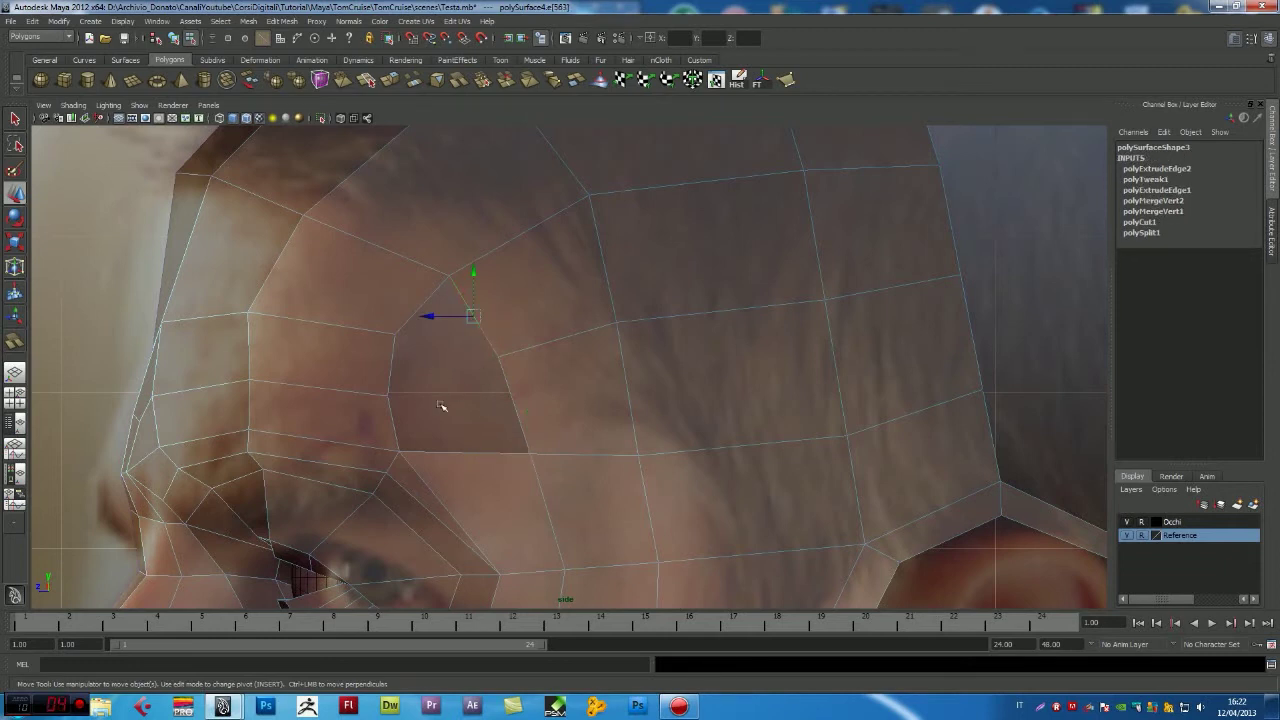
right_click(432, 384, "shift")
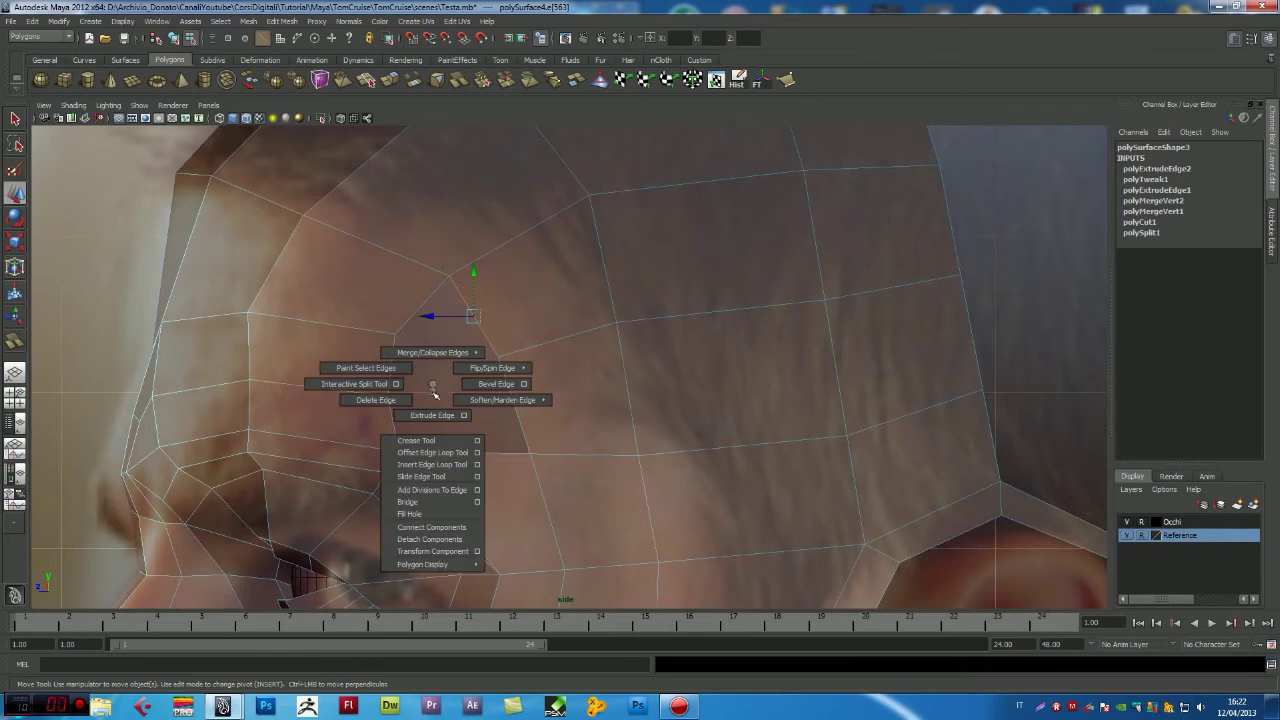
right_click_drag(434, 394, 435, 514, "shift")
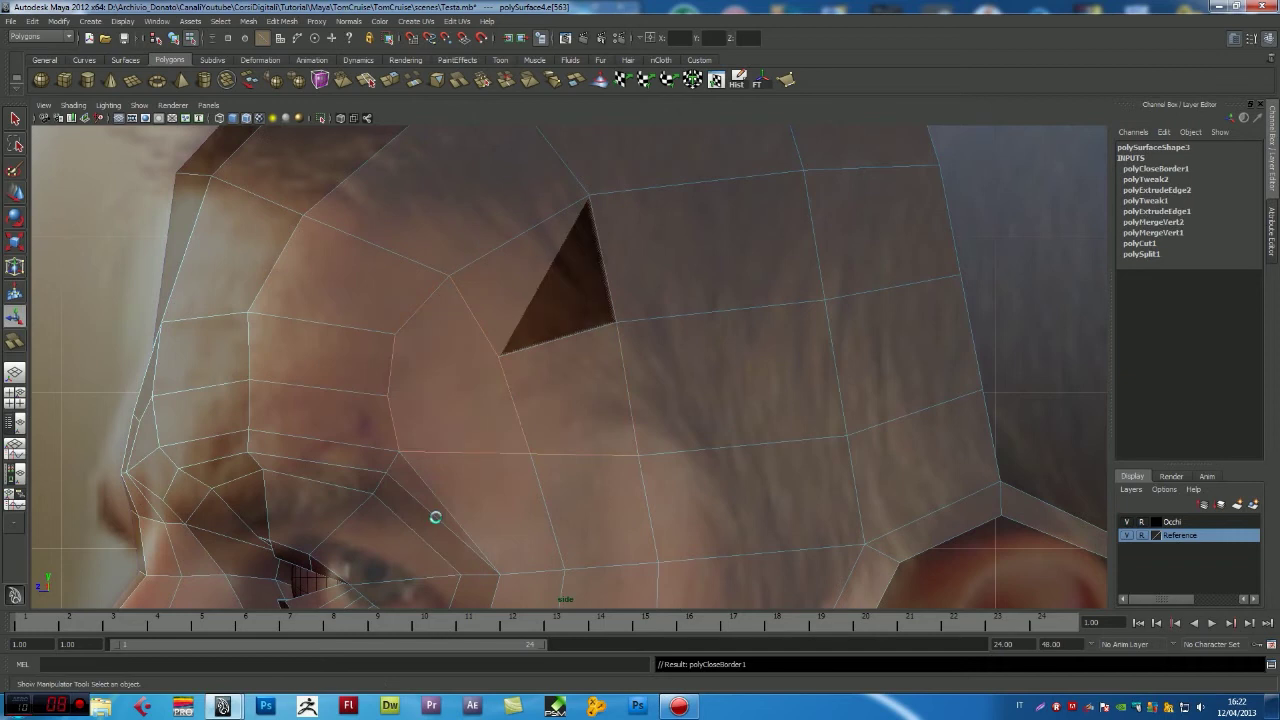
- Select the whole head mesh and hide the Reference layer photos
key("F8")
left_click(620, 360)
key("space")
key("space")
left_click_drag(657, 334, 1058, 544, "alt")
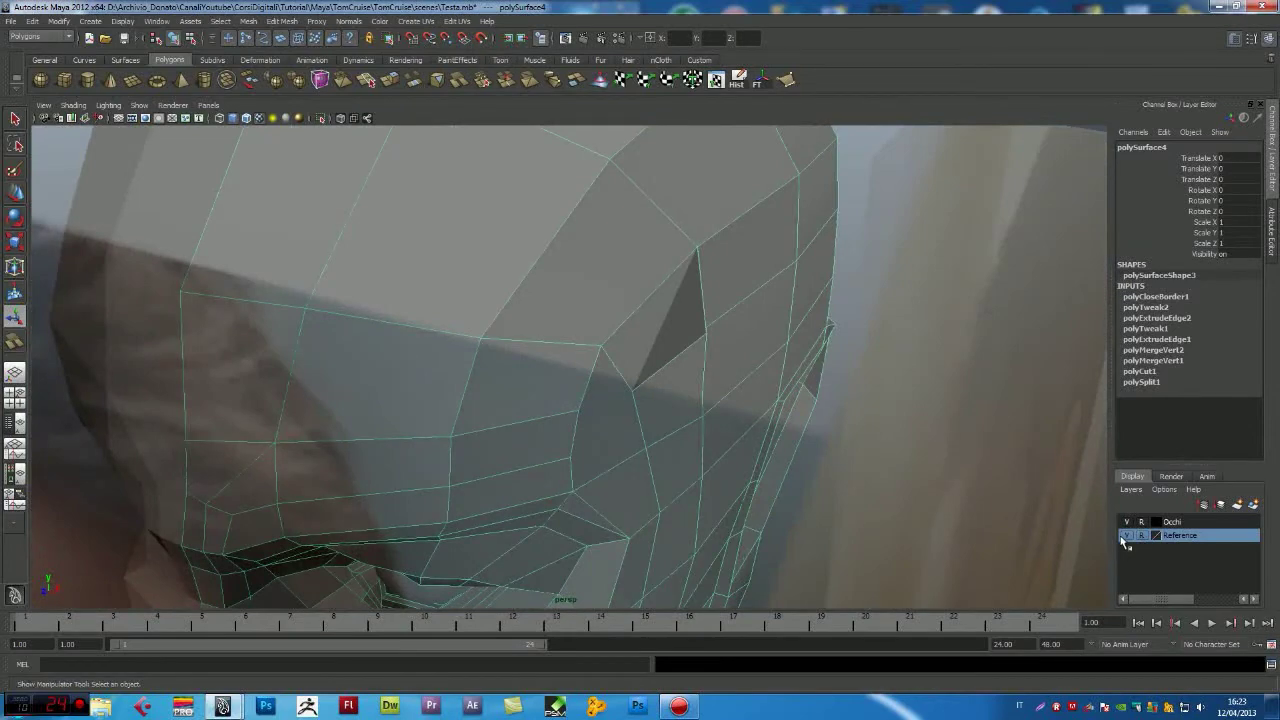
left_click(1127, 535)
mouse_move(671, 380)
left_mouse_down("alt")
mouse_move(584, 357)
mouse_move(659, 362)
left_mouse_up("alt")
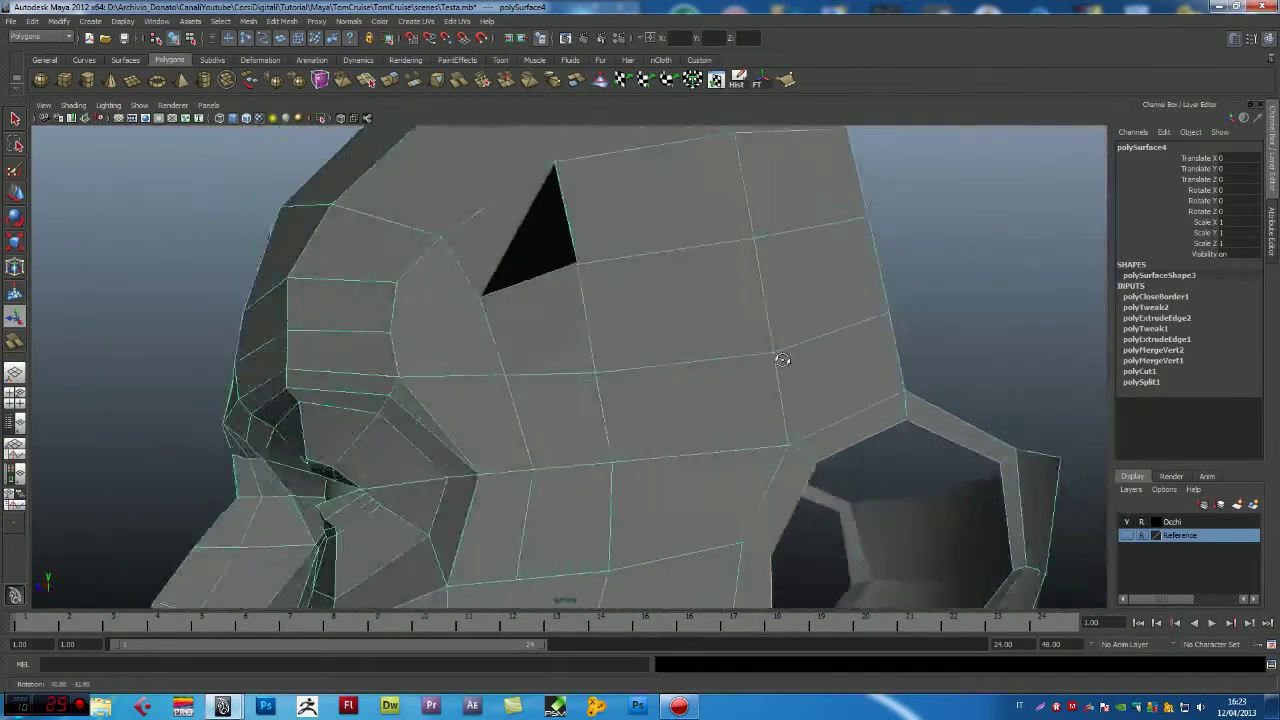
- Toggle smooth preview on and back off, then return to object selection
key("1")
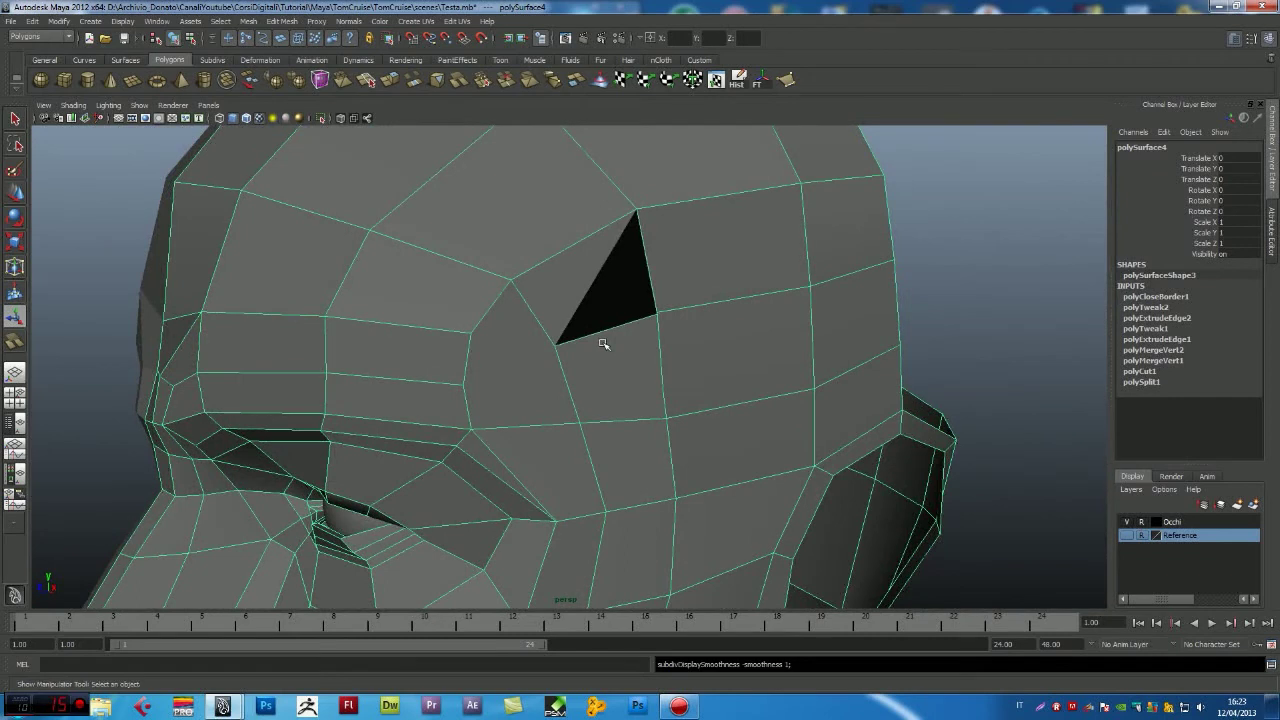
key("3")
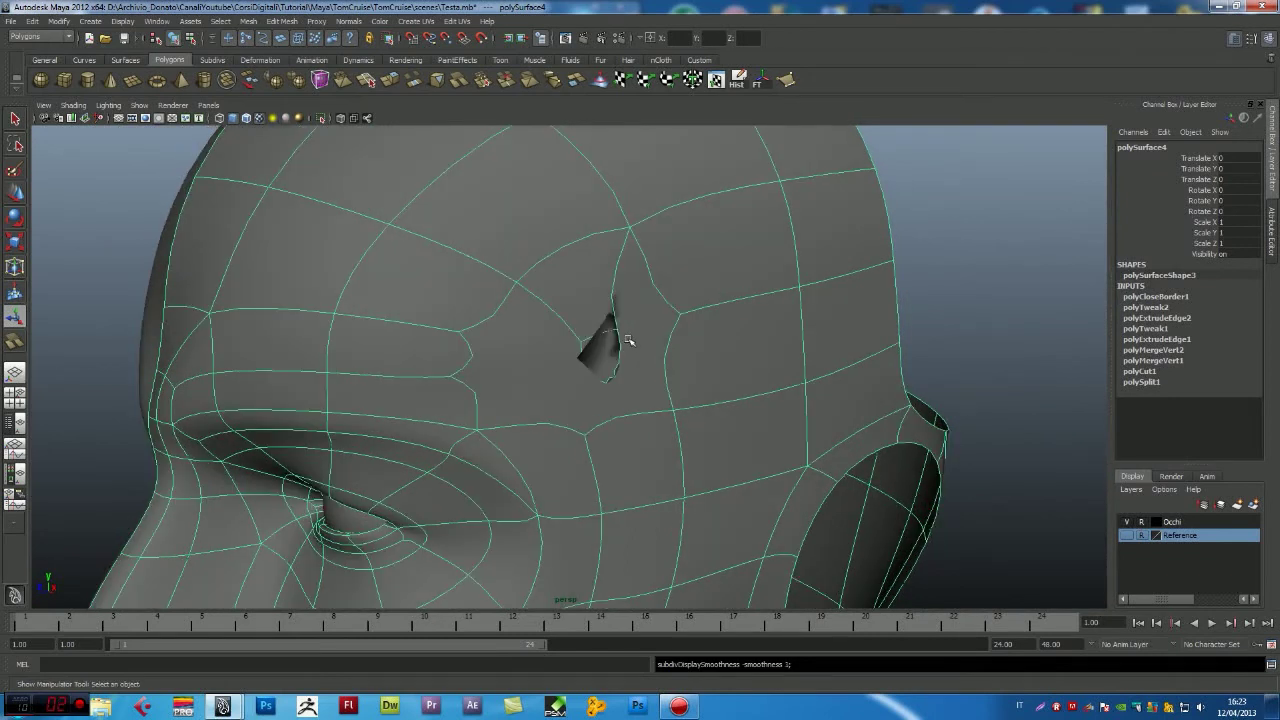
key("1")
right_click(626, 321)
right_click_drag(625, 334, 660, 304)
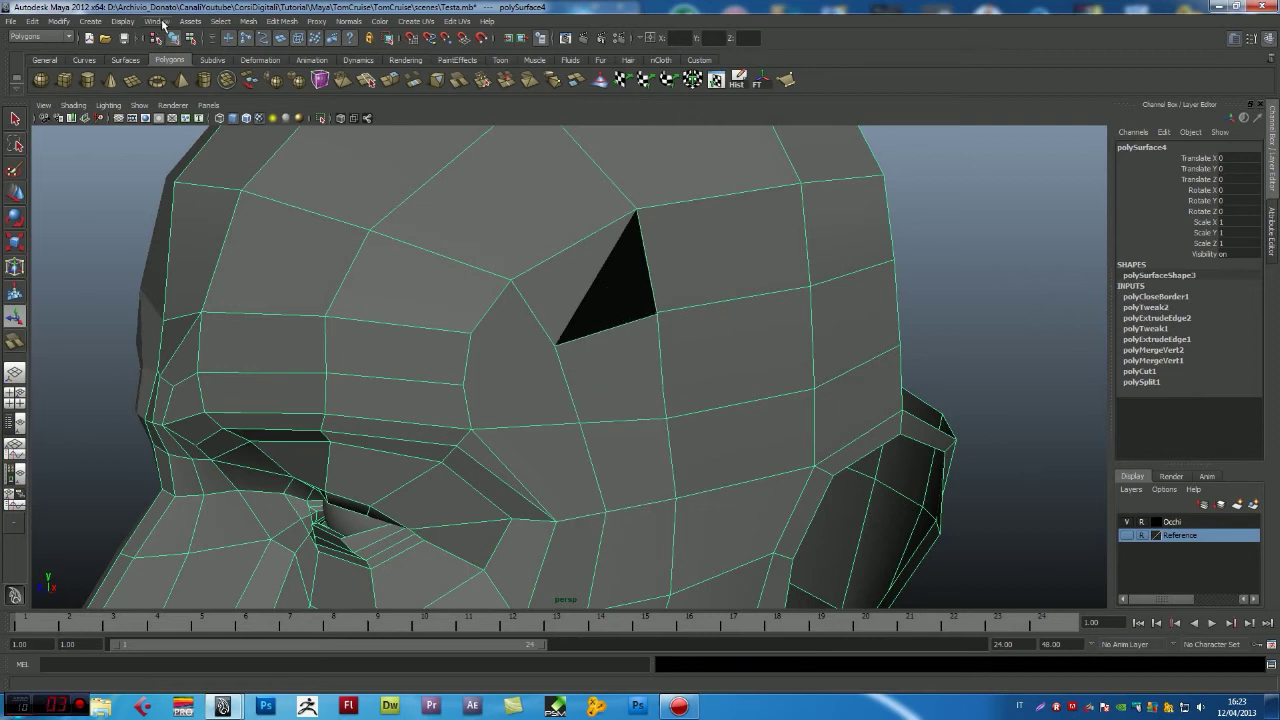
- Display the face normals and conform them so they point consistently
left_click(116, 23)
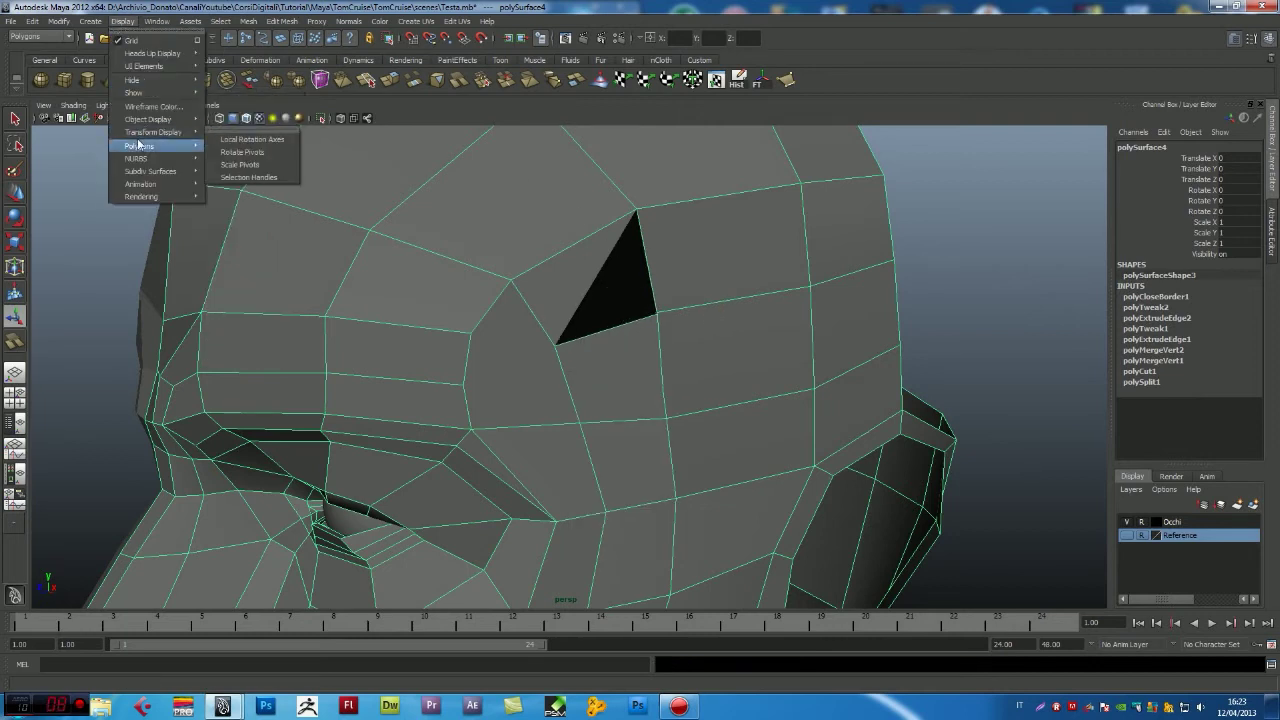
mouse_move(140, 146)
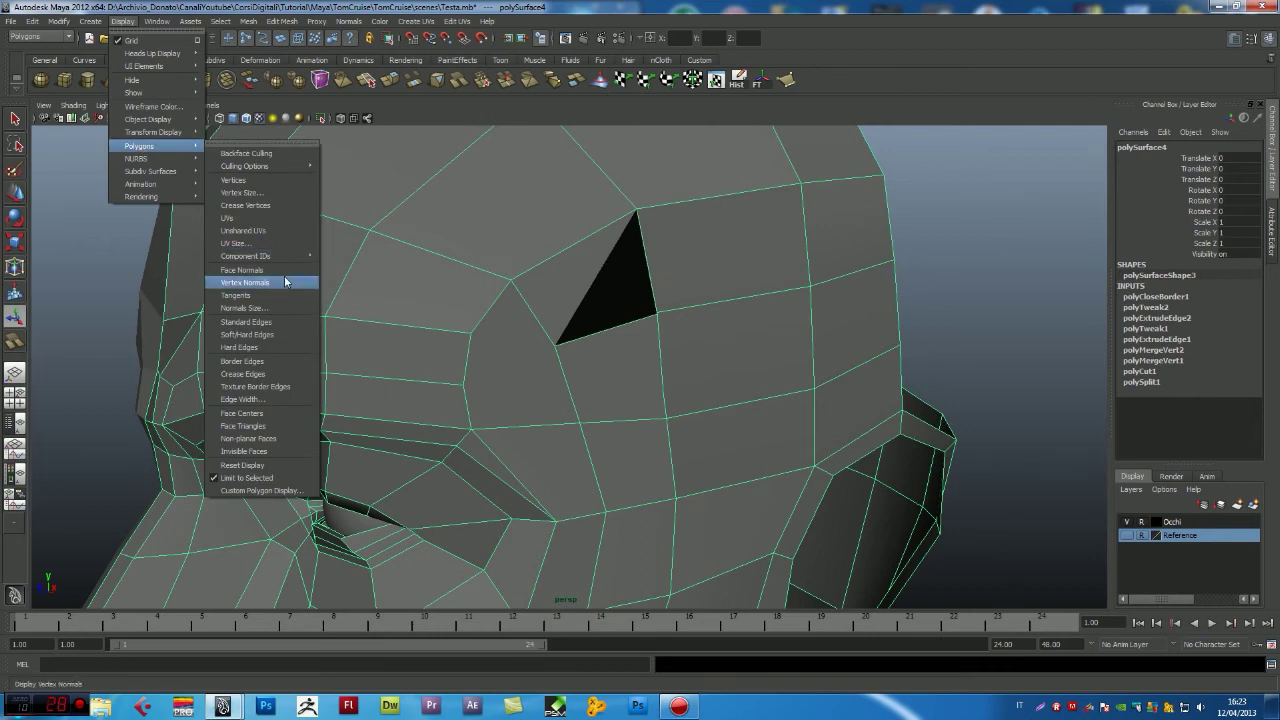
left_click(277, 271, "ctrl+shift")
left_click(810, 80)
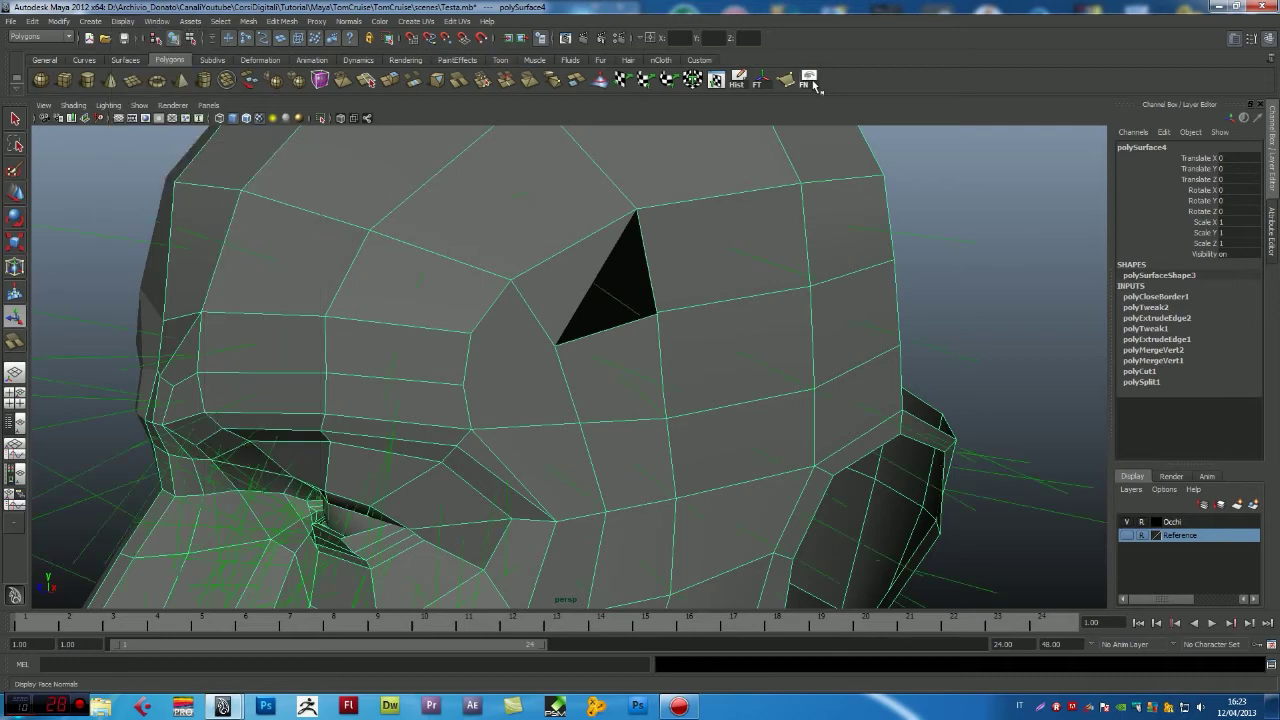
mouse_move(488, 245)
left_mouse_down("alt")
mouse_move(831, 240)
mouse_move(723, 285)
mouse_move(485, 237)
left_mouse_up("alt")
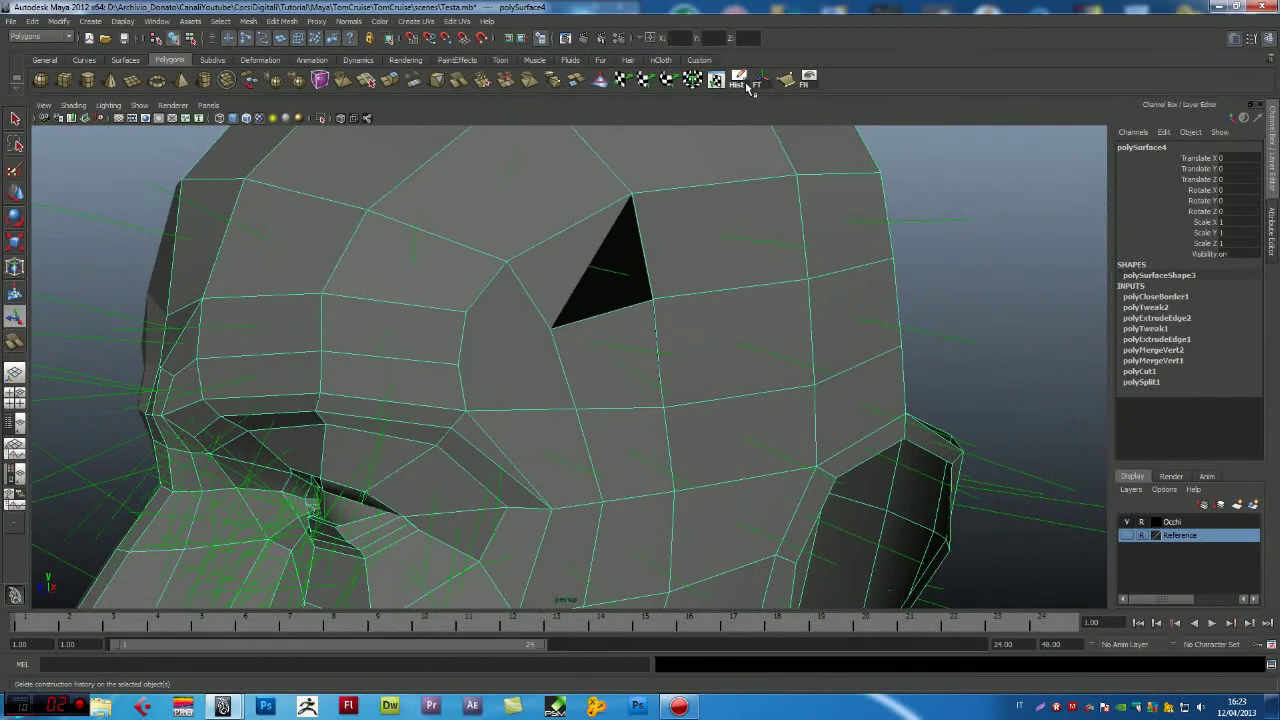
left_click(349, 22)
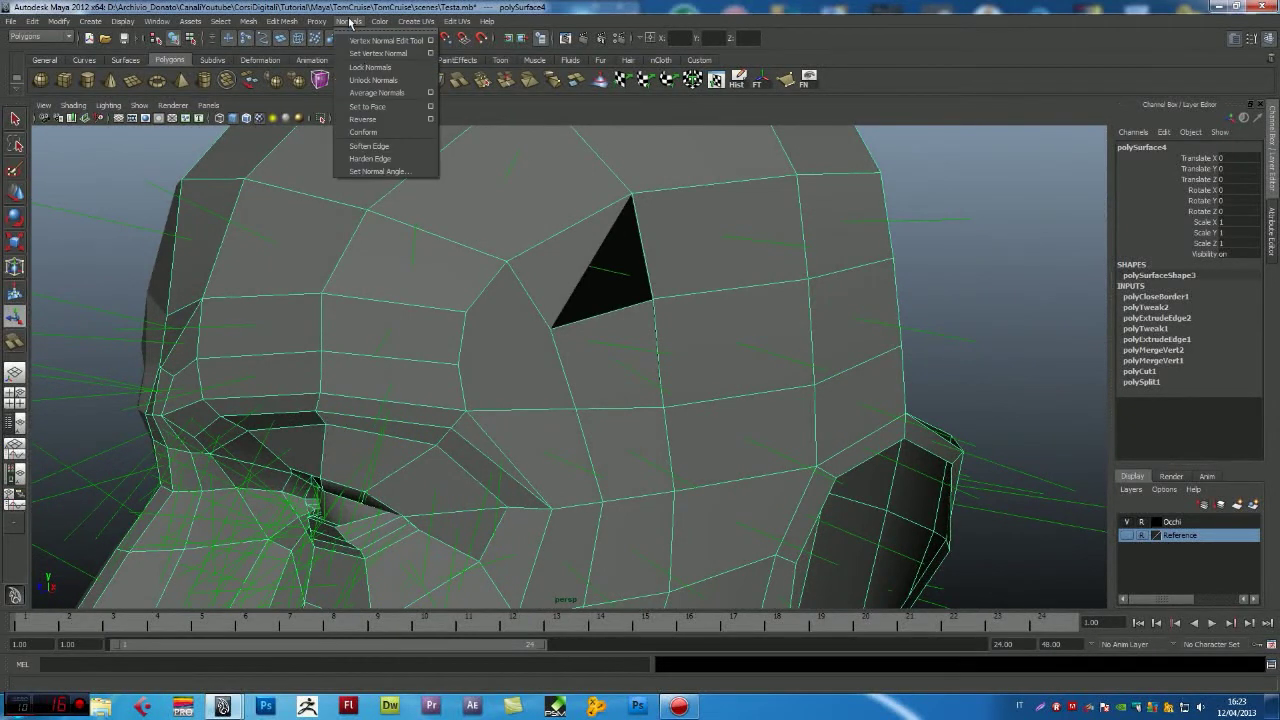
left_click(378, 132)
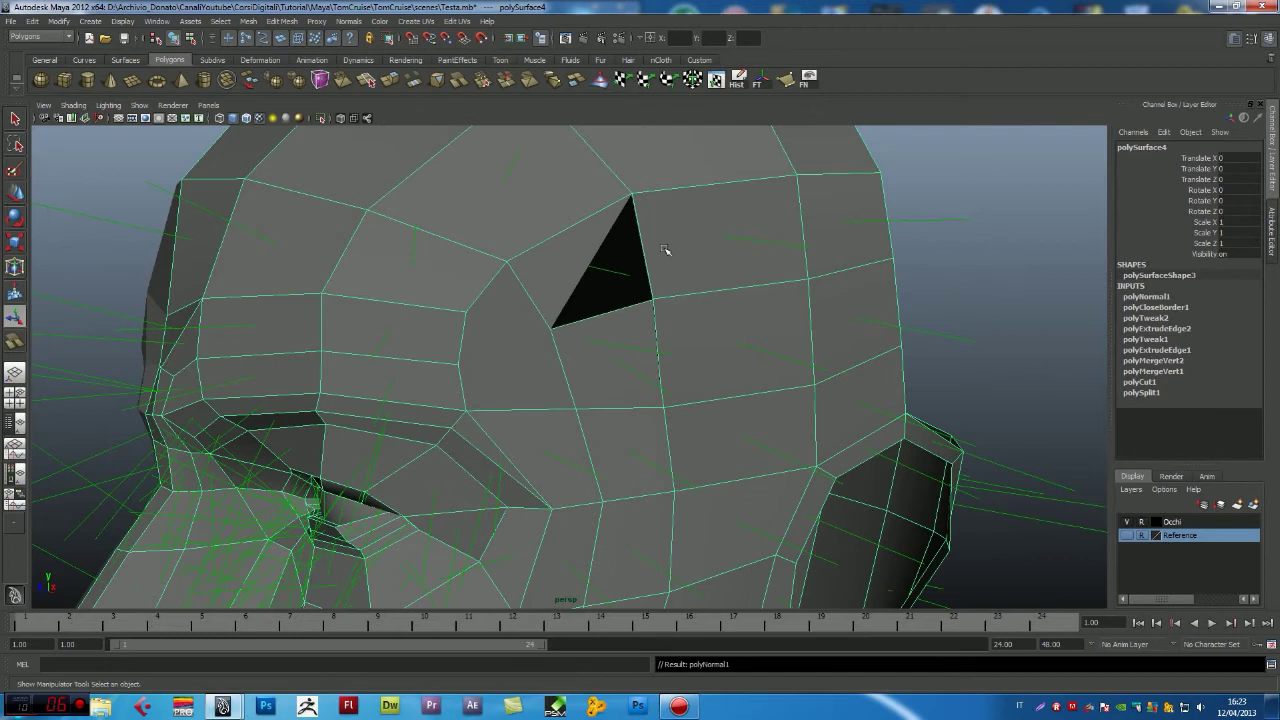
- Merge the vertices around the triangular temple hole to close it
key("3")
key("1")
right_click_drag(600, 262, 543, 277)
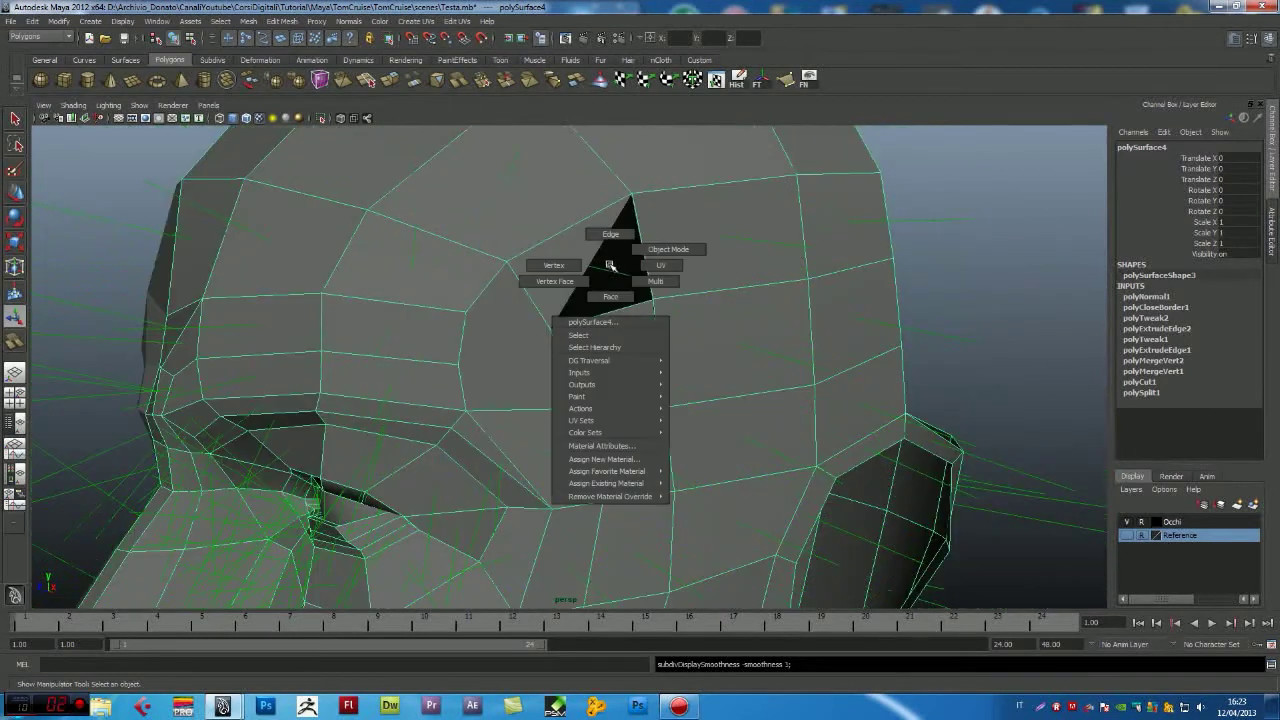
left_click(563, 339)
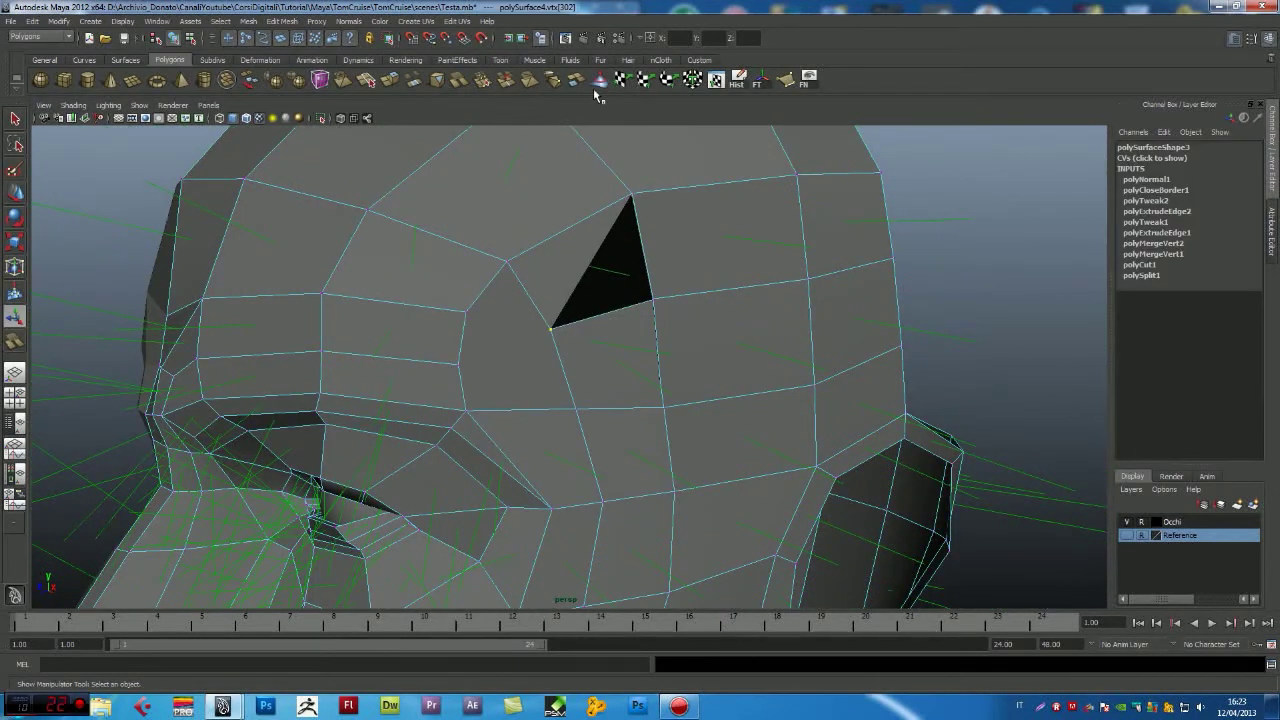
left_click(485, 80)
left_click(652, 299)
left_click(482, 80)
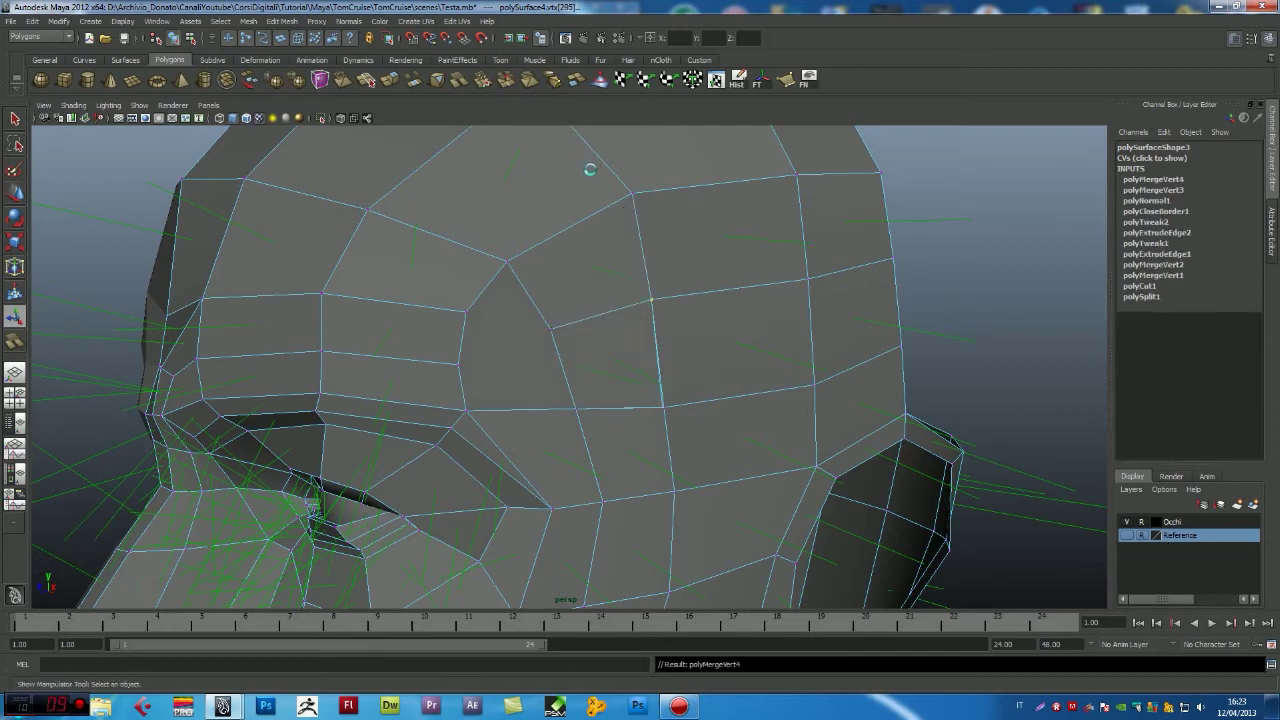
left_click(652, 196)
left_click(482, 80)
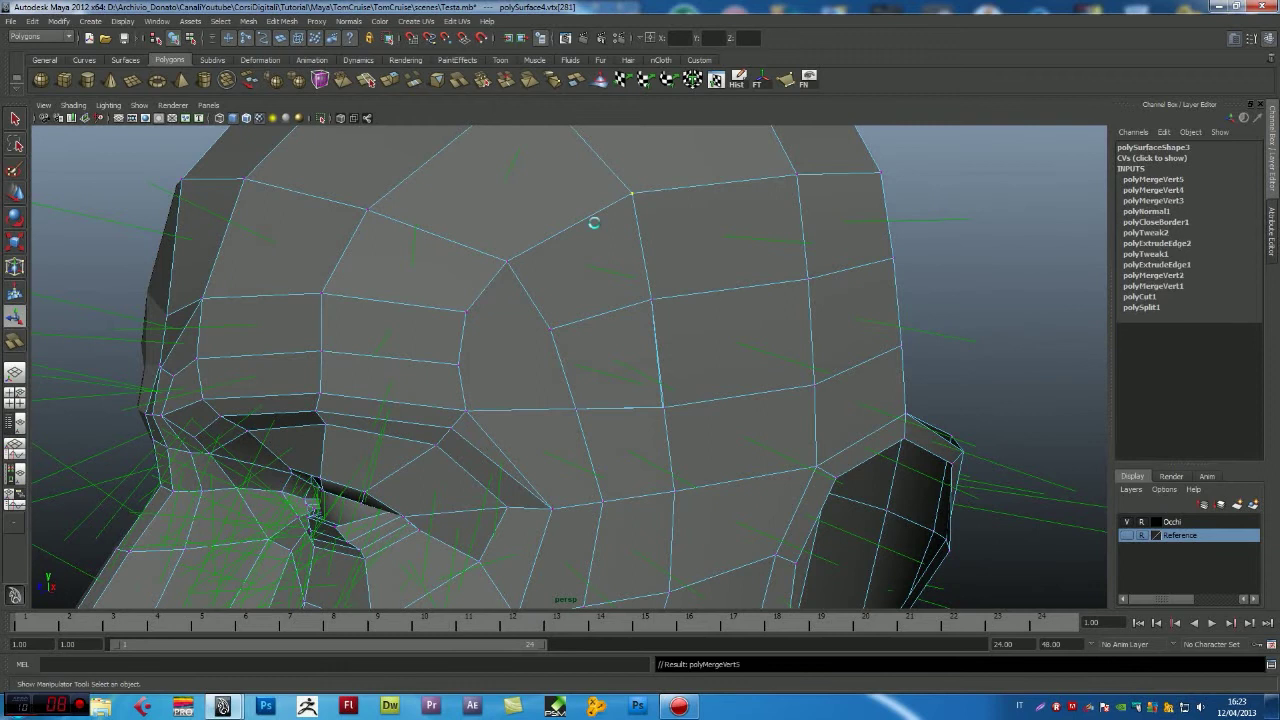
mouse_move(610, 226)
left_mouse_down("alt")
mouse_move(551, 286)
mouse_move(494, 296)
left_mouse_up("alt")
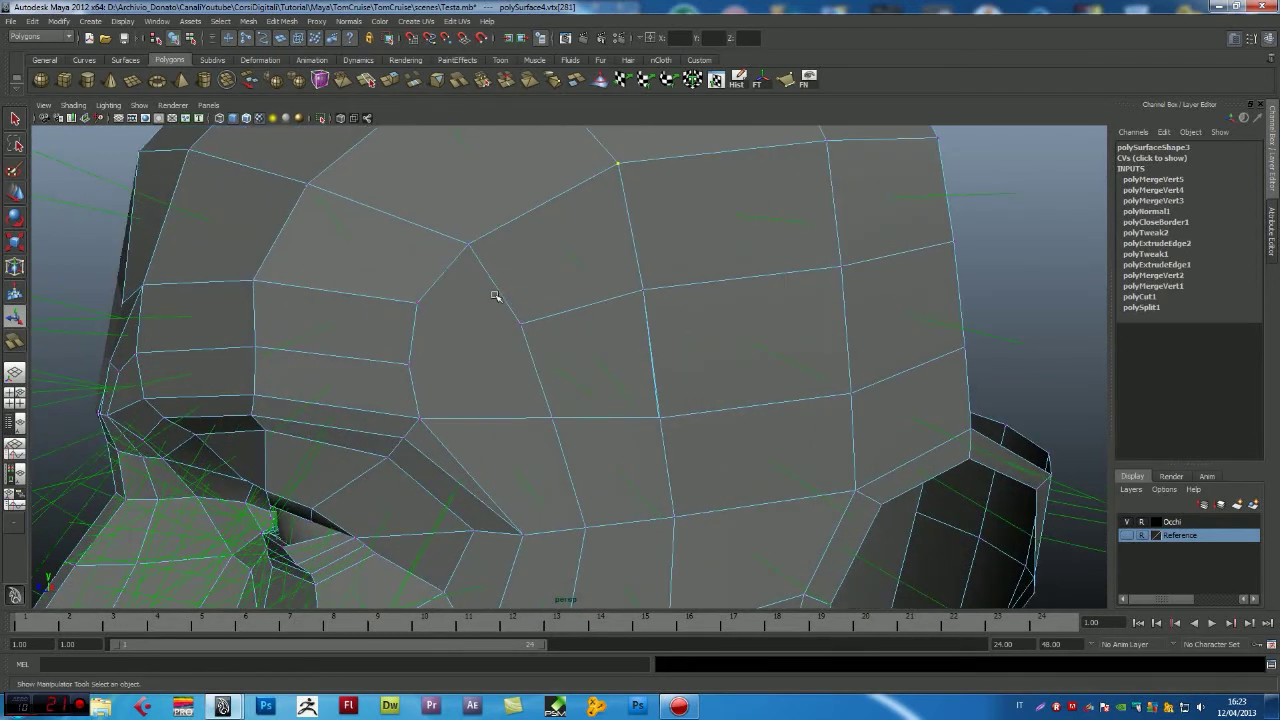
- Select the irregular face on the forehead in face mode
key("F8")
left_click(455, 352)
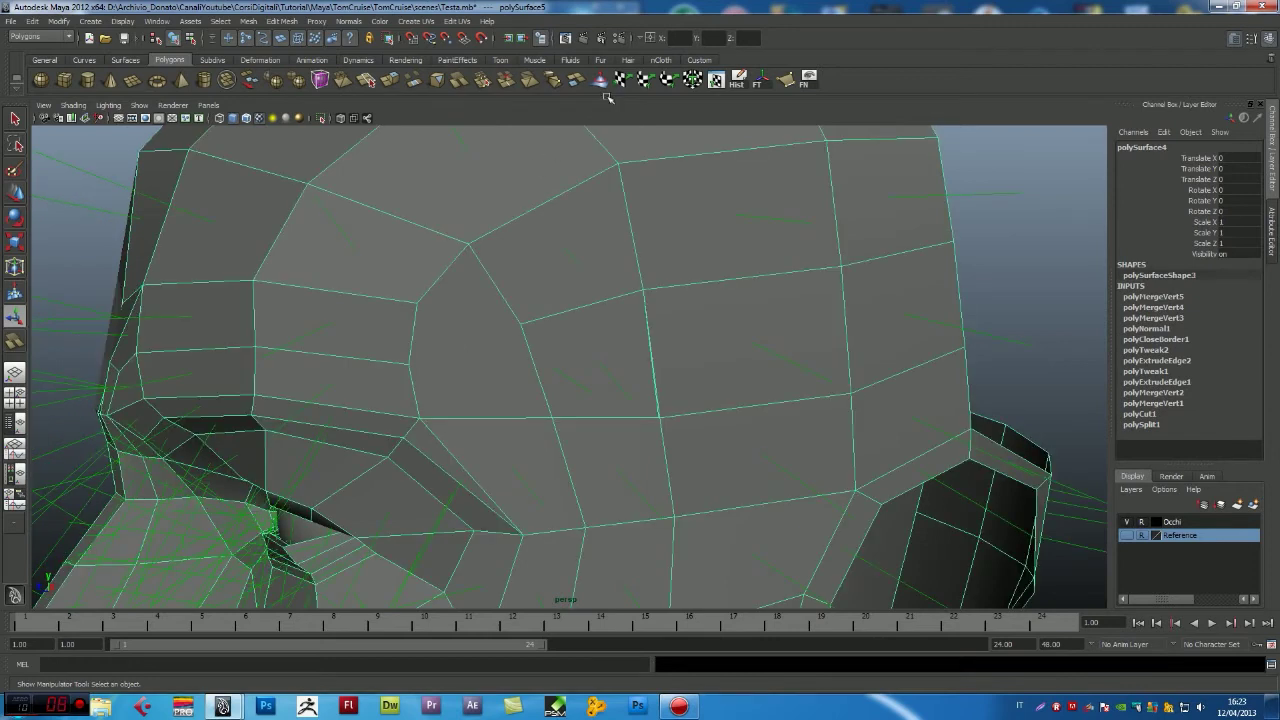
mouse_move(476, 315)
right_mouse_down()
mouse_move(478, 342)
mouse_move(451, 331)
right_mouse_up()
left_click(469, 371)
left_click(451, 331)
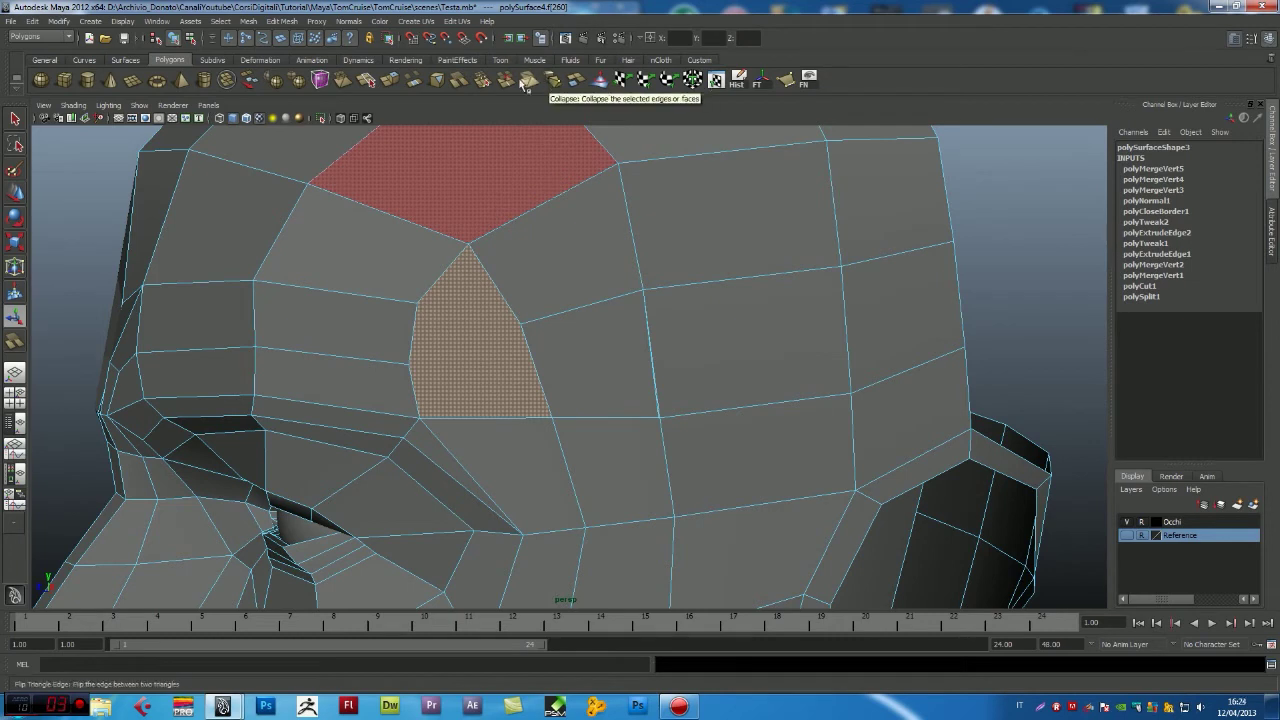
- Try a Cut Faces cut across the forehead, undo it, and delete the irregular face
left_click(456, 82)
left_click_drag(433, 375, 486, 367)
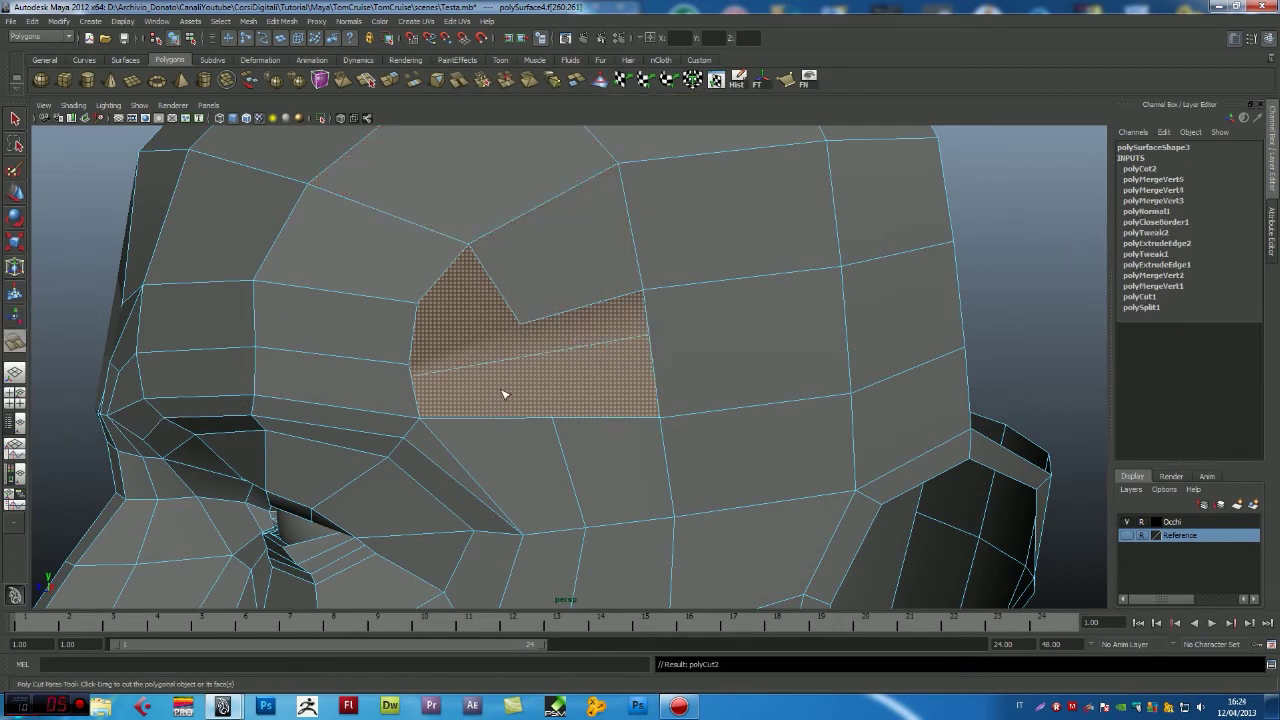
key("ctrl+z")
right_click_drag(480, 318, 521, 326)
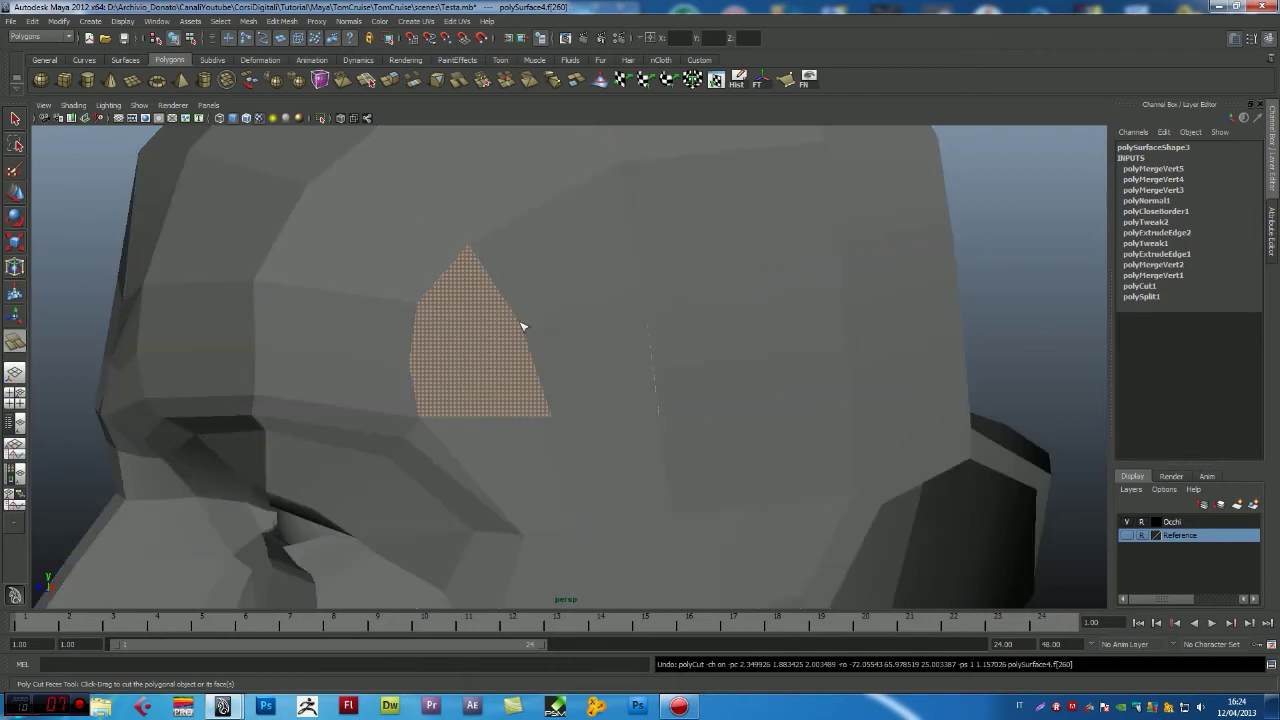
key("w")
mouse_move(674, 334)
left_mouse_down("alt")
mouse_move(734, 320)
mouse_move(571, 334)
mouse_move(570, 320)
mouse_move(644, 324)
mouse_move(391, 366)
mouse_move(605, 316)
mouse_move(720, 323)
left_mouse_up("alt")
left_click(644, 324)
left_click(706, 327)
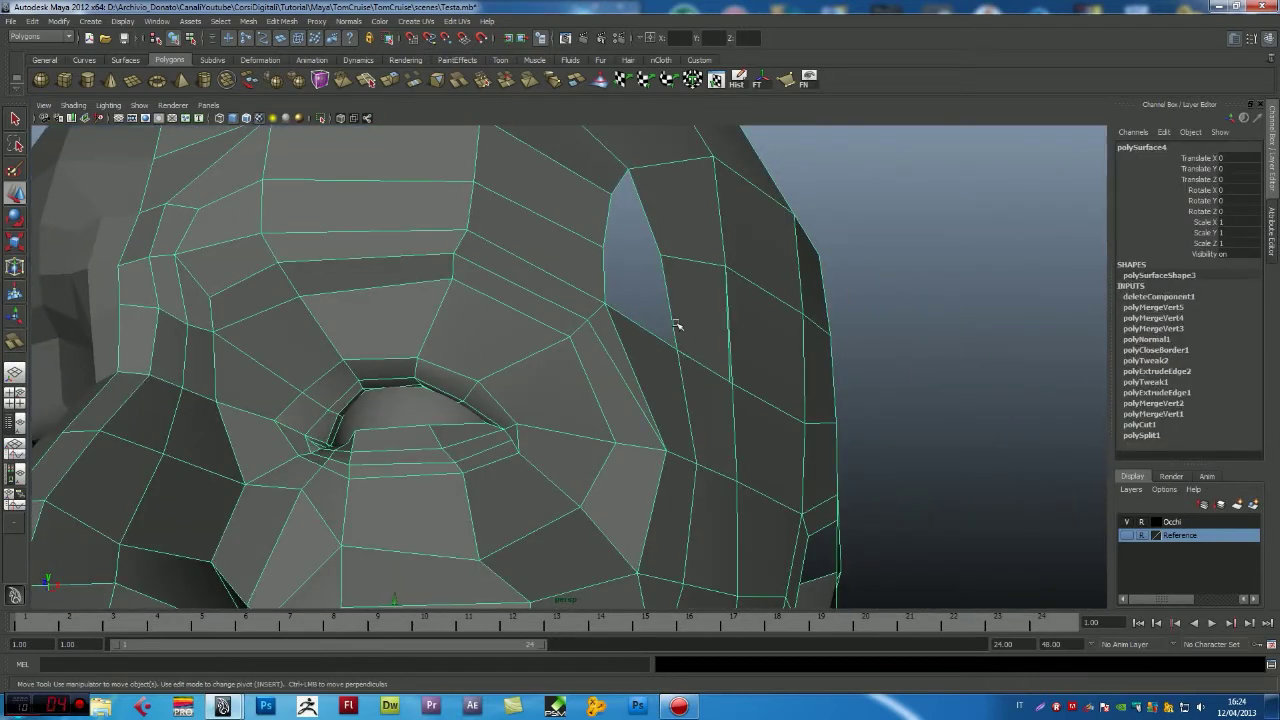
- Merge the loose vertex pairs around the forehead hole
right_click_drag(671, 320, 643, 323)
left_click(730, 382)
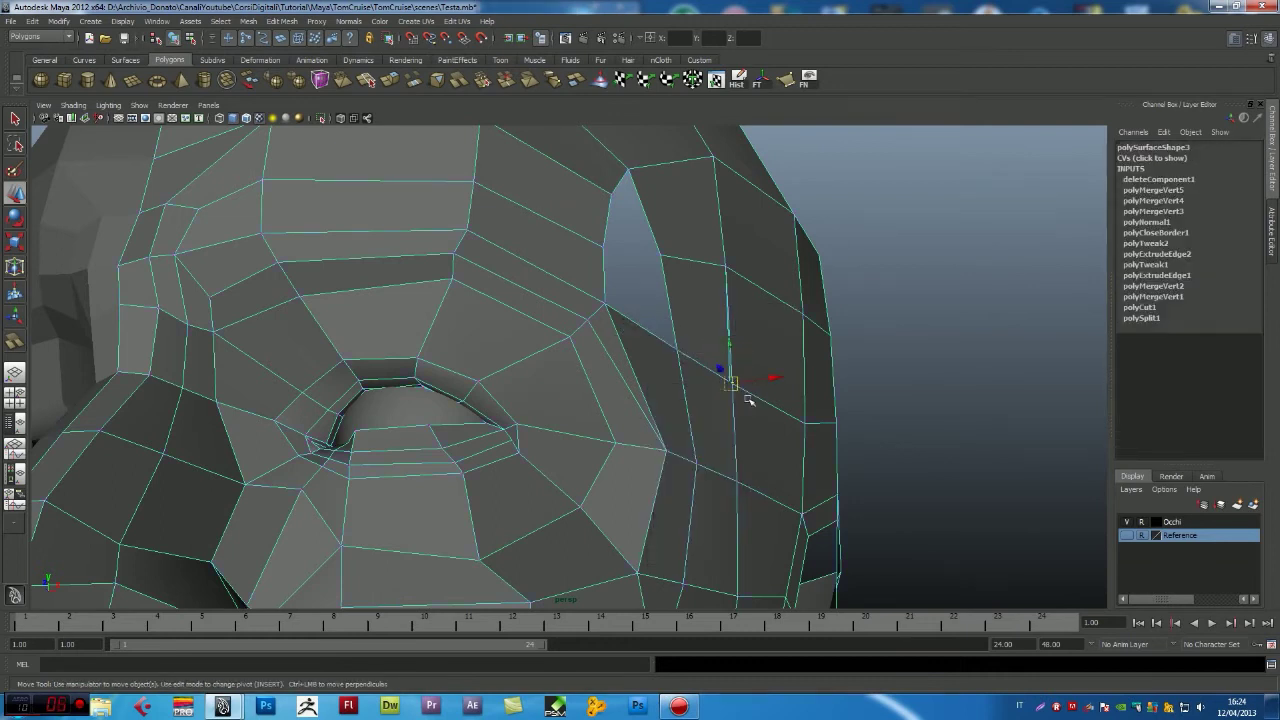
left_click(483, 80)
left_click(697, 369)
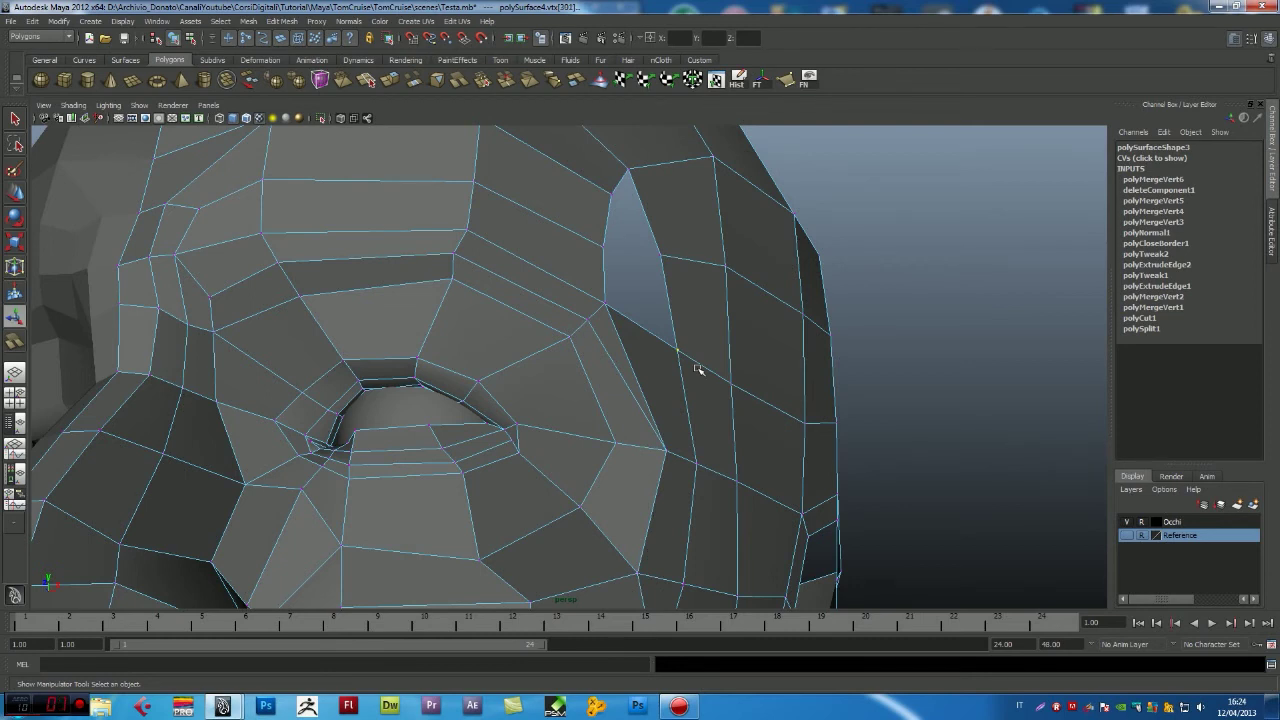
left_click(697, 369)
mouse_move(694, 366)
left_mouse_down("alt")
mouse_move(651, 346)
mouse_move(598, 350)
left_mouse_up("alt")
- Extrude the hole's lower edge upward and vertex-snap one new corner onto its neighbour
mouse_move(540, 374)
right_mouse_down()
mouse_move(541, 360)
mouse_move(549, 369)
right_mouse_up()
left_click(543, 377)
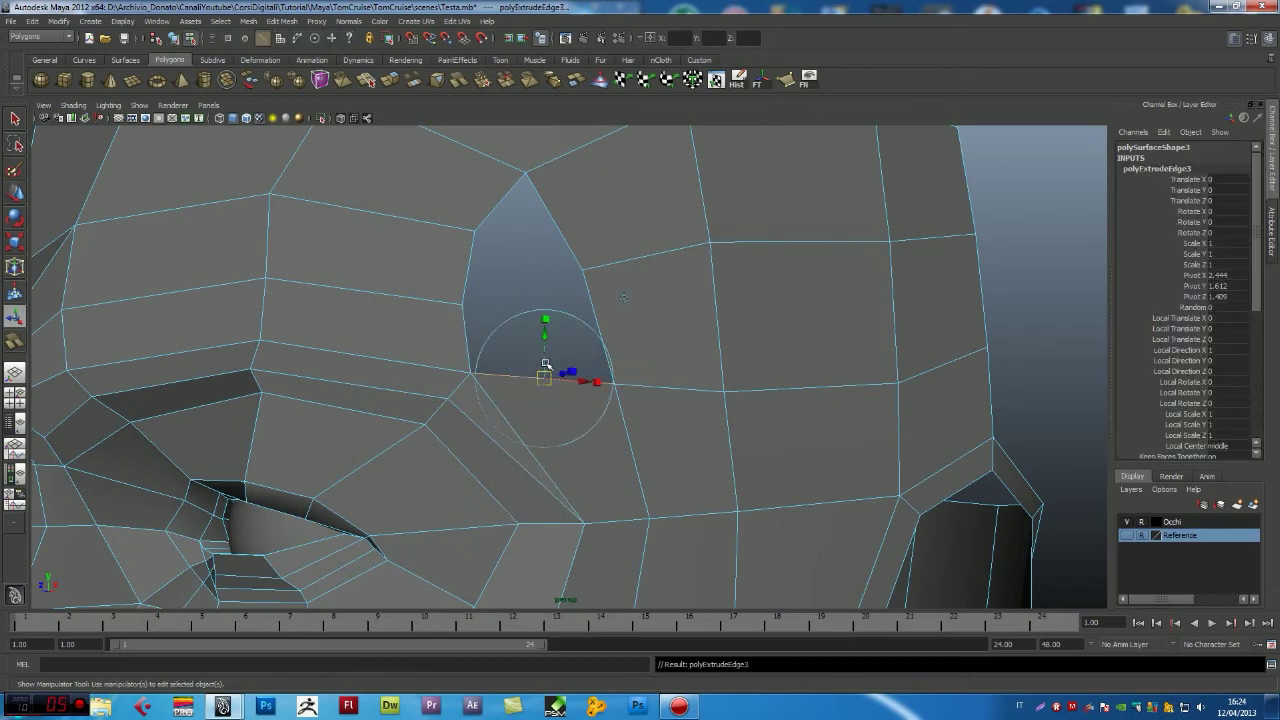
left_click_drag(546, 338, 548, 291)
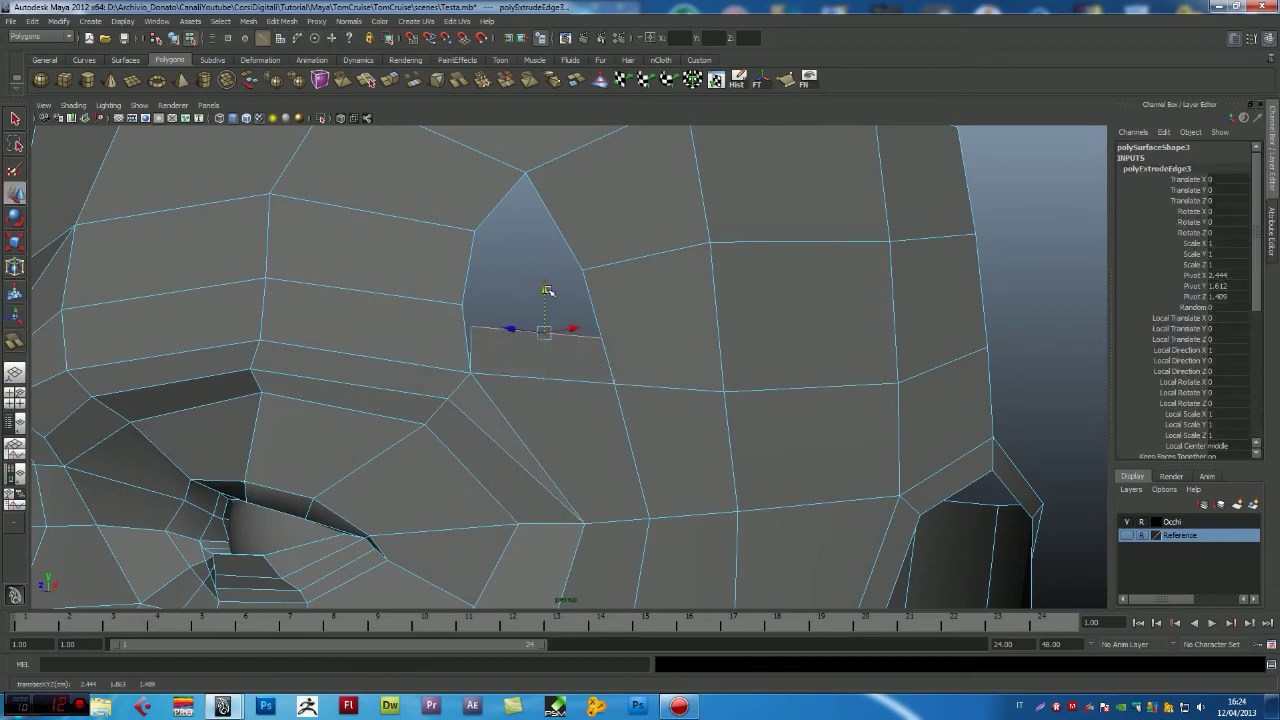
right_click_drag(483, 336, 455, 336)
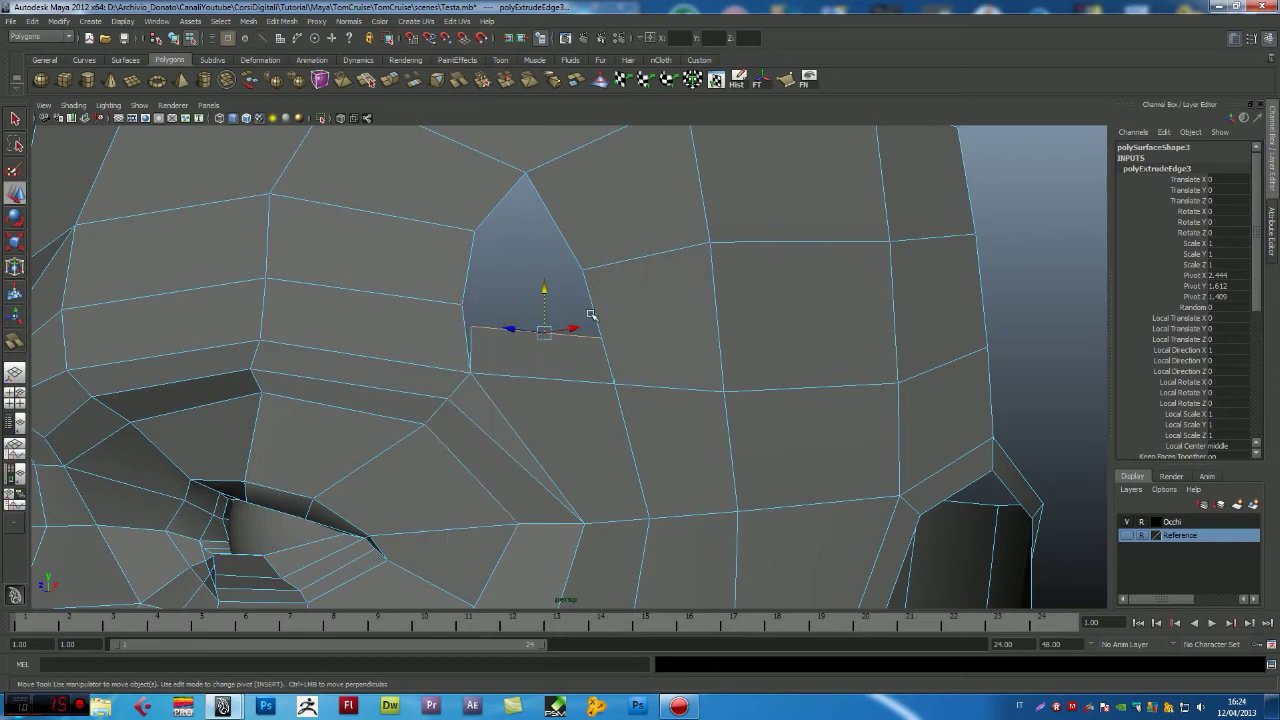
left_click_drag(592, 314, 637, 373)
key("v")
mouse_move(572, 286)
middle_mouse_down()
mouse_move(583, 272)
mouse_move(610, 276)
middle_mouse_up()
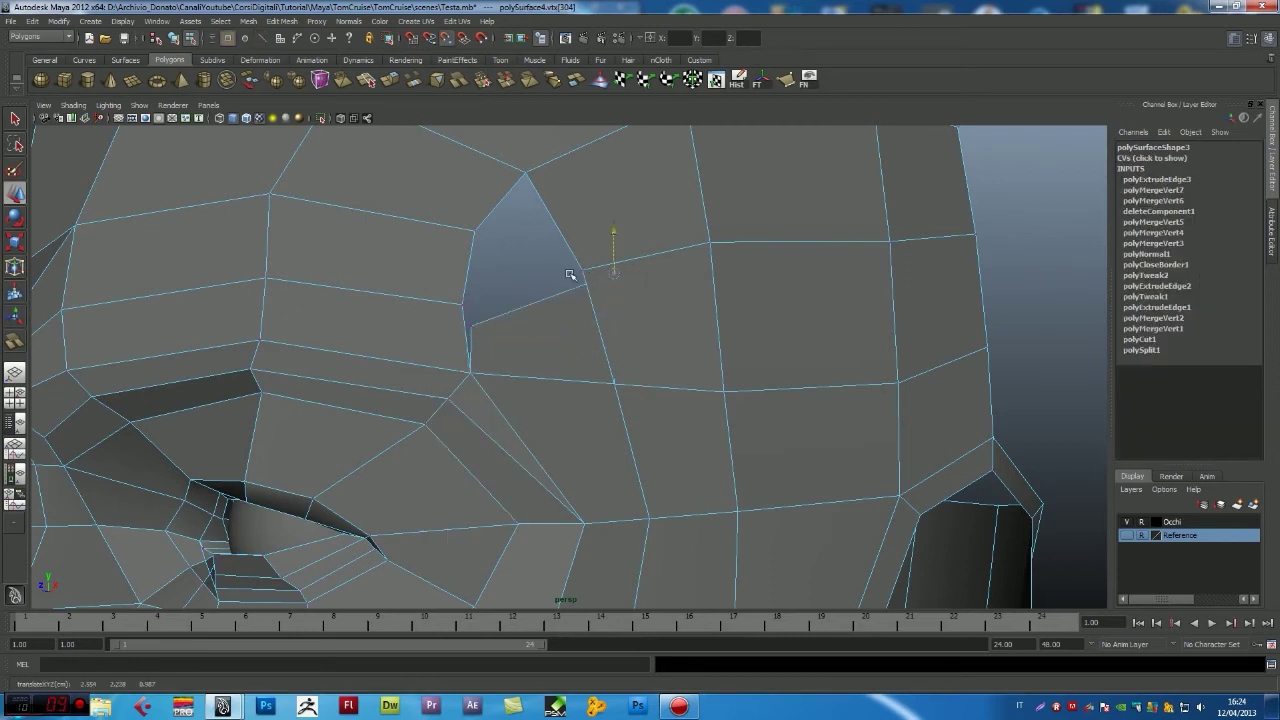
key("v")
middle_click_drag(612, 272, 582, 272)
- Snap the other corner onto the hole's corner and merge the overlapping vertices
left_click(471, 323)
key("v")
middle_click_drag(470, 322, 464, 305)
left_click(582, 268)
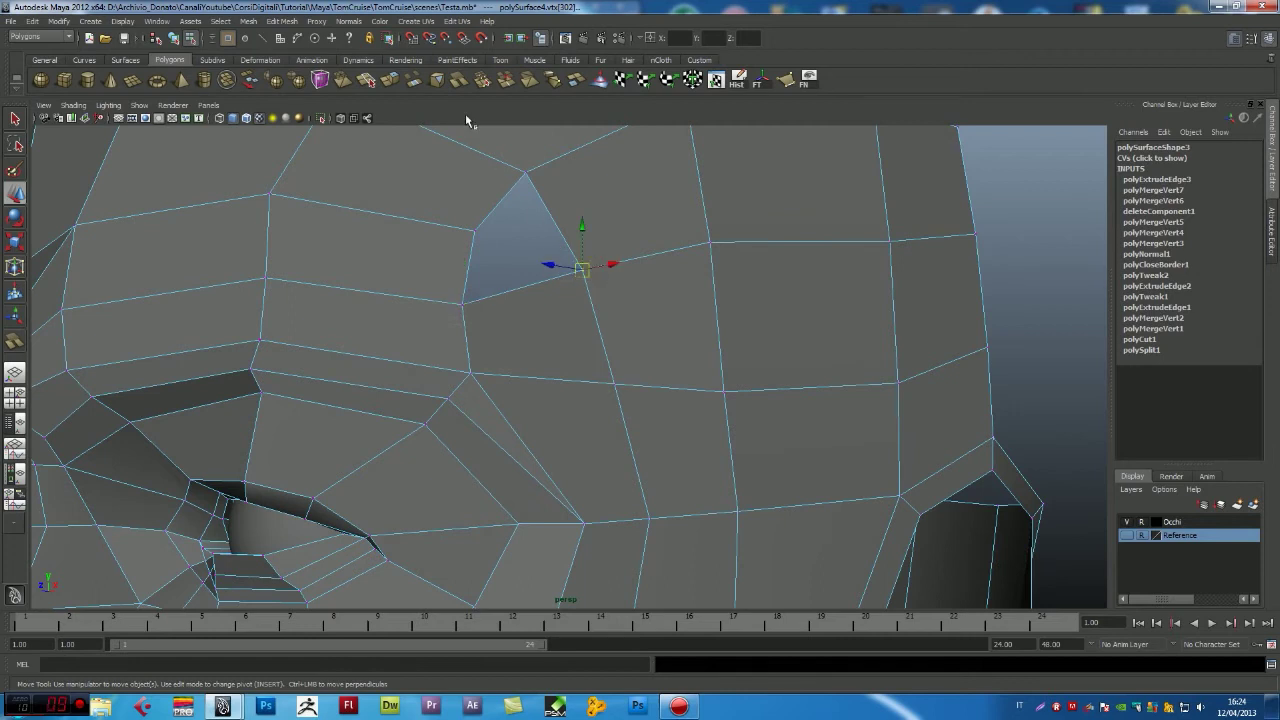
left_click(489, 87)
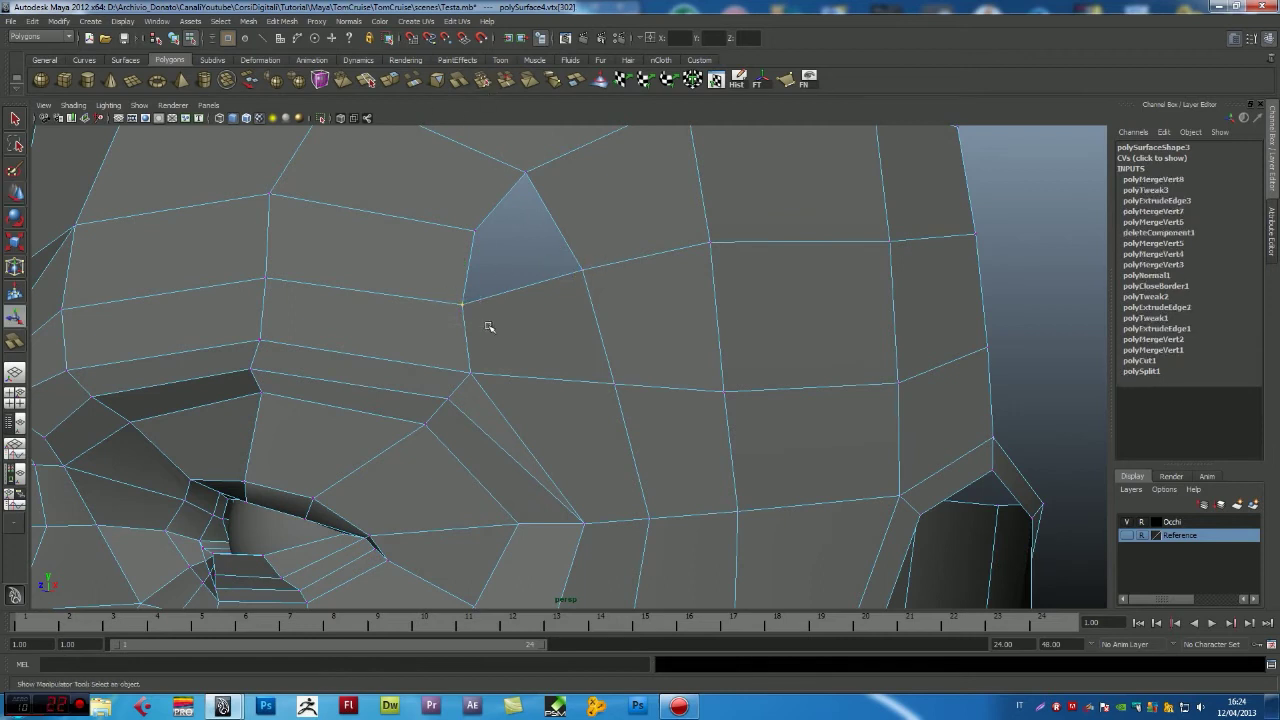
key("g")
- Fill the remaining border hole with a face and view the whole head
mouse_move(558, 230)
right_mouse_down()
mouse_move(552, 205)
mouse_move(543, 337)
right_mouse_up()
left_click(548, 208)
right_click_drag(609, 214, 654, 203)
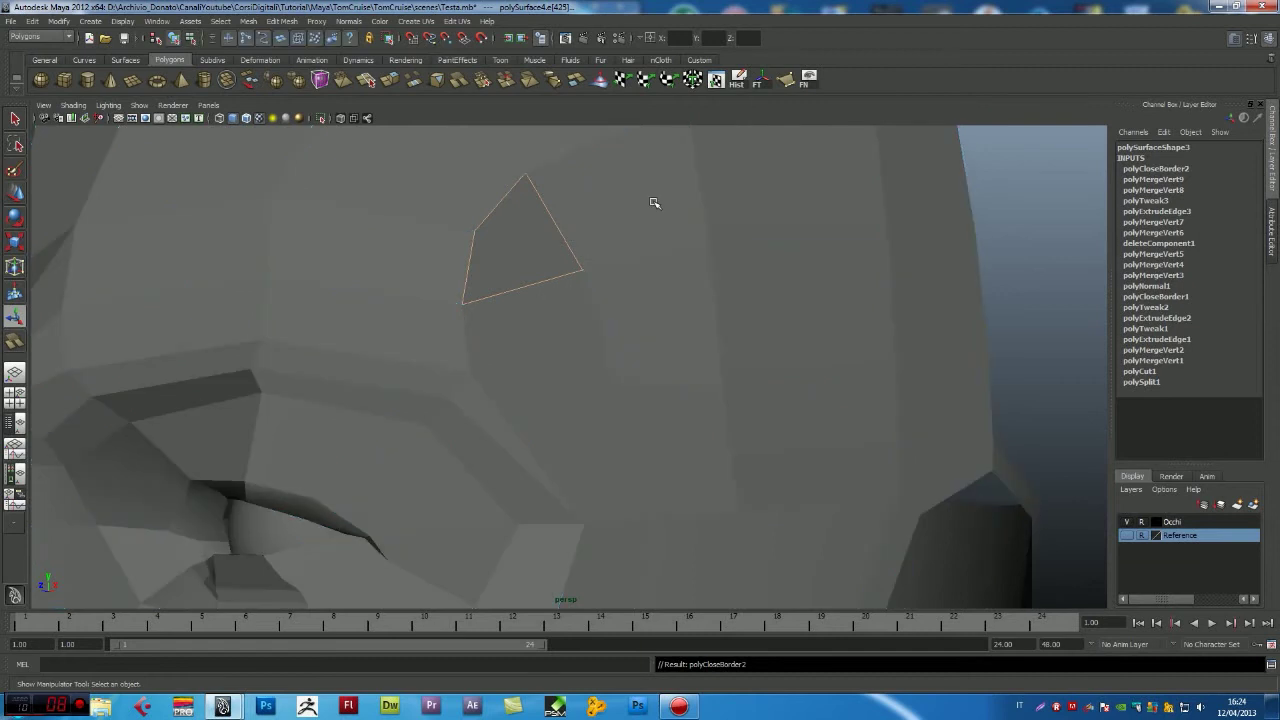
left_click(1008, 252)
mouse_move(1008, 252)
right_mouse_down("alt")
mouse_move(971, 243)
mouse_move(783, 265)
right_mouse_up("alt")
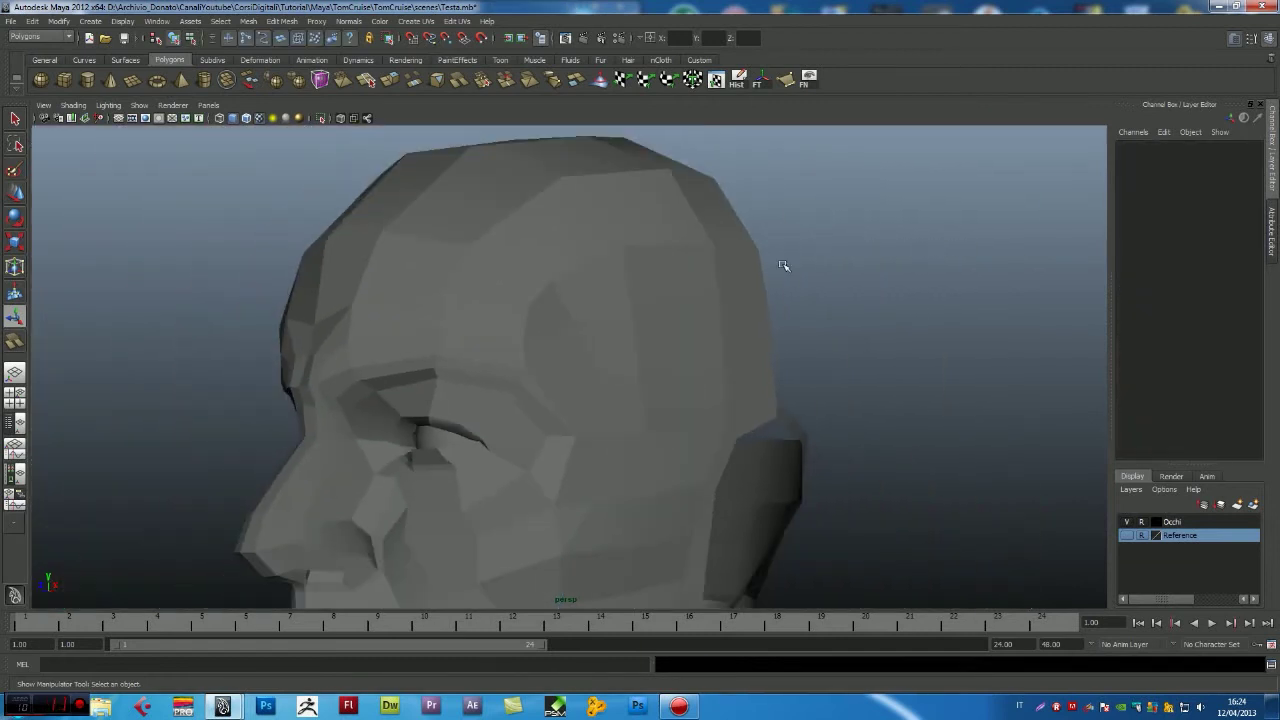
- Select the vertex above the eye and shift it slightly sideways
mouse_move(533, 339)
left_mouse_down("alt")
mouse_move(591, 357)
mouse_move(686, 349)
mouse_move(520, 358)
left_mouse_up("alt")
left_click(520, 358)
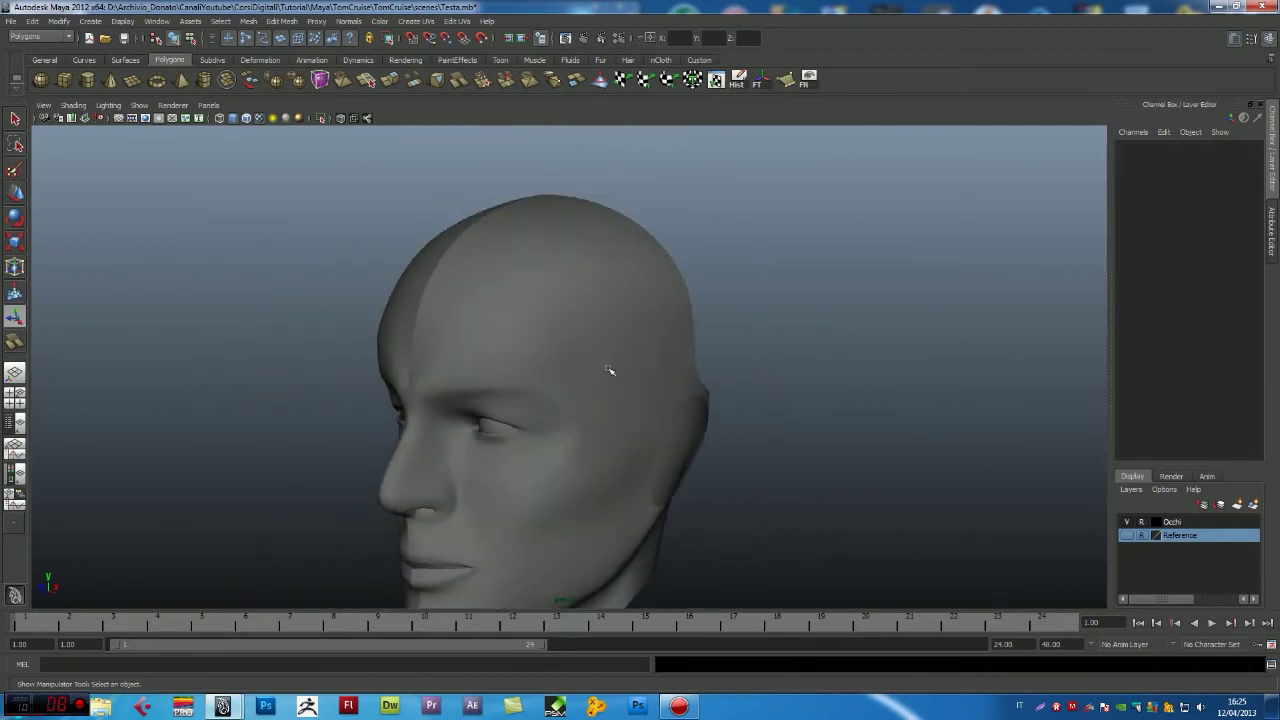
mouse_move(609, 371)
left_mouse_down("alt")
mouse_move(714, 351)
mouse_move(780, 317)
mouse_move(843, 374)
mouse_move(749, 430)
mouse_move(571, 414)
mouse_move(553, 367)
mouse_move(523, 354)
mouse_move(523, 331)
mouse_move(572, 316)
left_mouse_up("alt")
scroll(570, 395, "up", 3)
left_click(553, 367)
right_click_drag(572, 316, 514, 309)
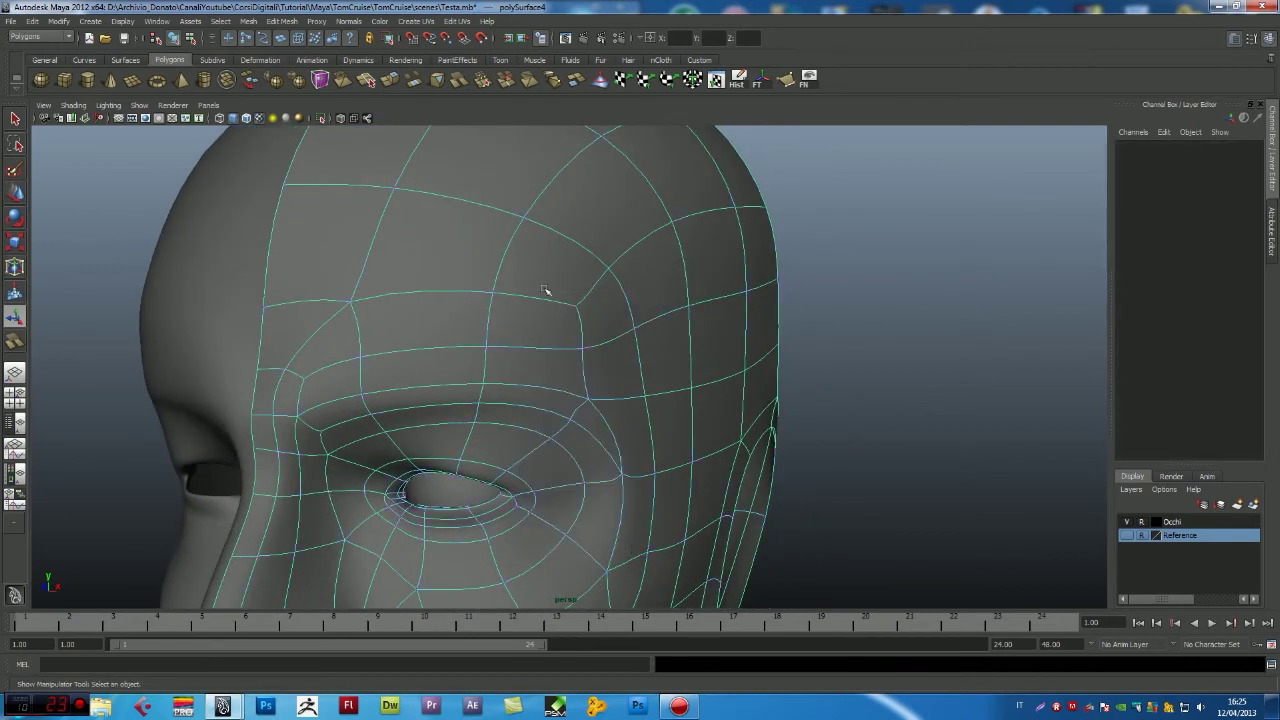
left_click(576, 305)
key("w")
mouse_move(638, 312)
left_mouse_down()
mouse_move(678, 357)
mouse_move(528, 380)
left_mouse_up()
- Slide the brow vertex further along X from a front view, then clear the selection
scroll(633, 312, "down", 3)
scroll(600, 330, "down", 3)
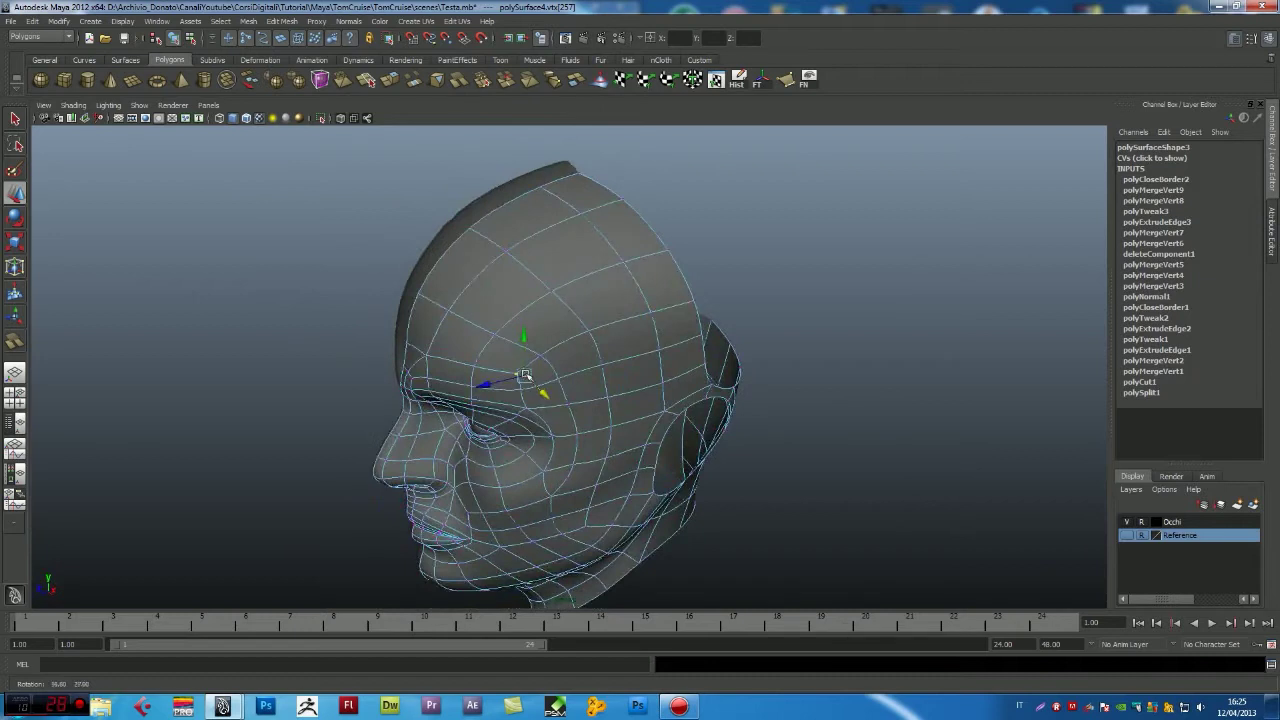
scroll(586, 443, "up", 3)
mouse_move(521, 531)
left_mouse_down("alt")
mouse_move(500, 514)
mouse_move(617, 434)
mouse_move(566, 443)
mouse_move(535, 500)
left_mouse_up("alt")
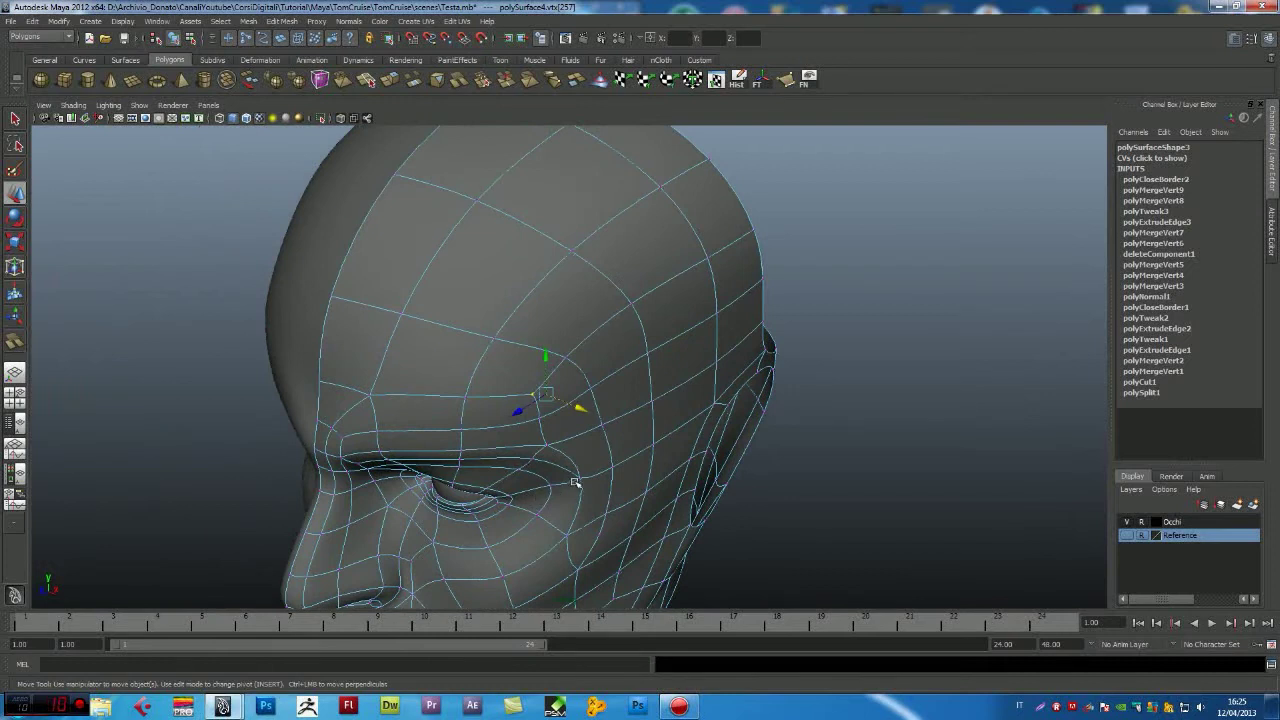
left_click_drag(627, 496, 628, 497)
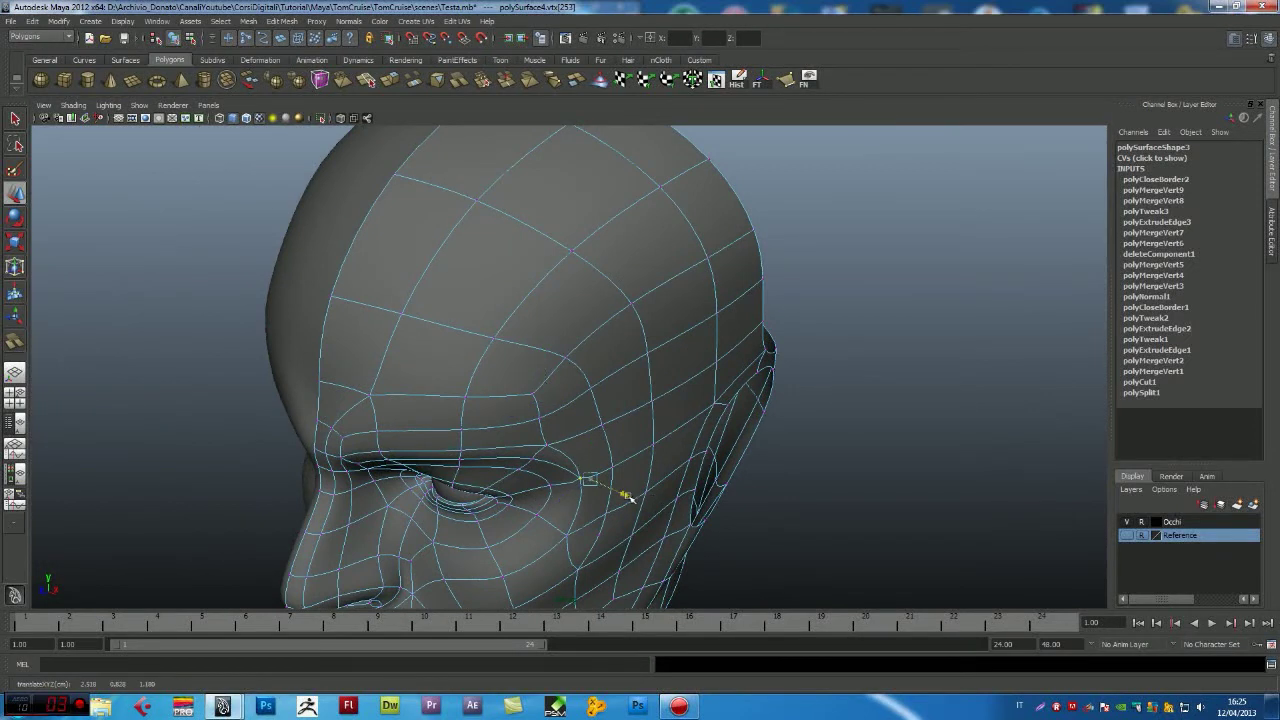
mouse_move(617, 410)
left_mouse_down("alt")
mouse_move(608, 337)
mouse_move(581, 284)
left_mouse_up("alt")
right_click_drag(581, 284, 600, 278)
left_click(850, 292)
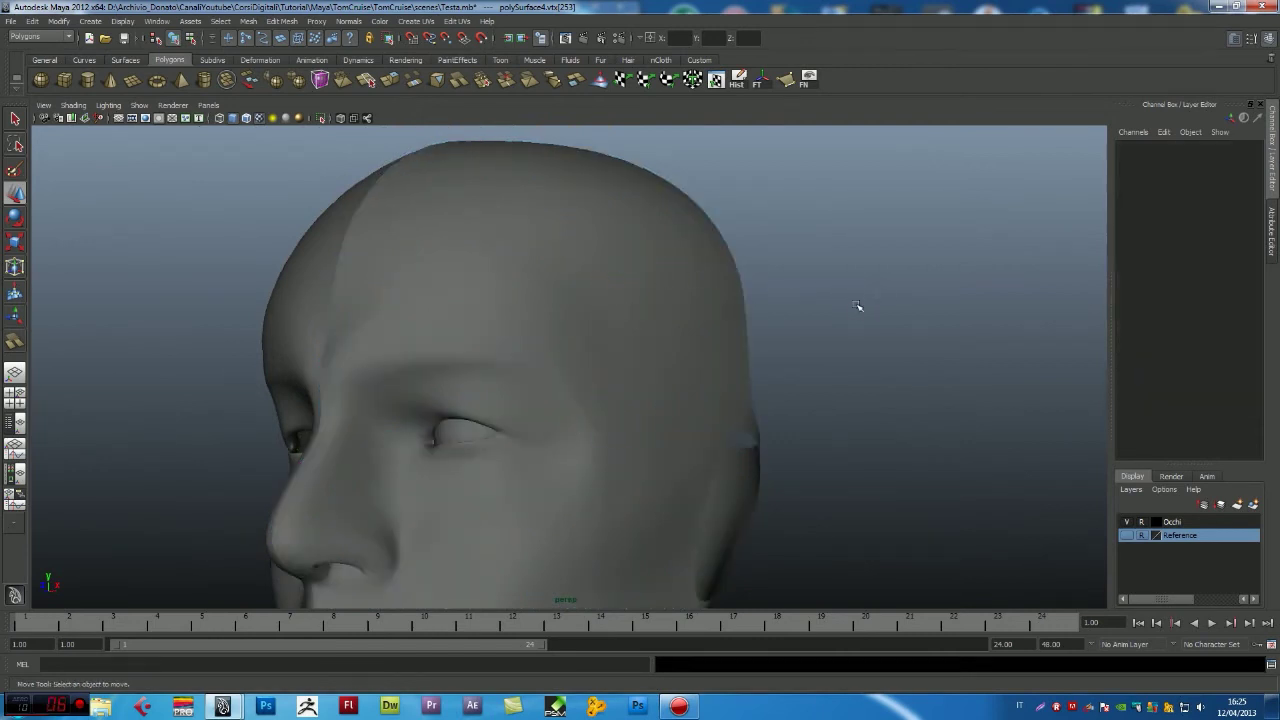
scroll(845, 318, "down", 3)
scroll(834, 330, "down", 2)
mouse_move(831, 331)
left_mouse_down("alt")
mouse_move(649, 363)
mouse_move(571, 357)
mouse_move(560, 334)
mouse_move(736, 340)
mouse_move(677, 403)
mouse_move(560, 471)
mouse_move(717, 405)
mouse_move(766, 449)
mouse_move(537, 474)
mouse_move(571, 386)
left_mouse_up("alt")
- Turn off smooth preview on the head with 1 and frame it in view
left_click(581, 378)
key("1")
scroll(574, 376, "up", 2)
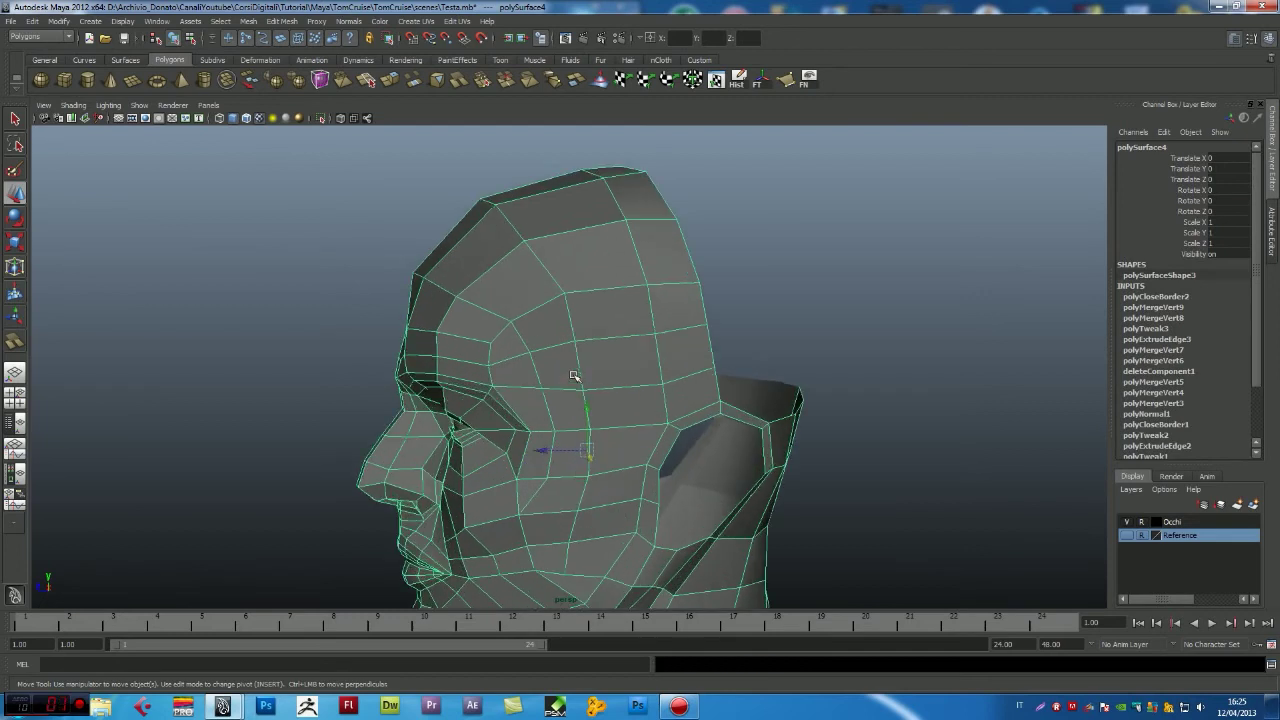
scroll(574, 378, "up", 2)
scroll(572, 388, "up", 2)
mouse_move(537, 432)
left_mouse_down("alt")
mouse_move(663, 380)
mouse_move(670, 422)
left_mouse_up("alt")
key("f")
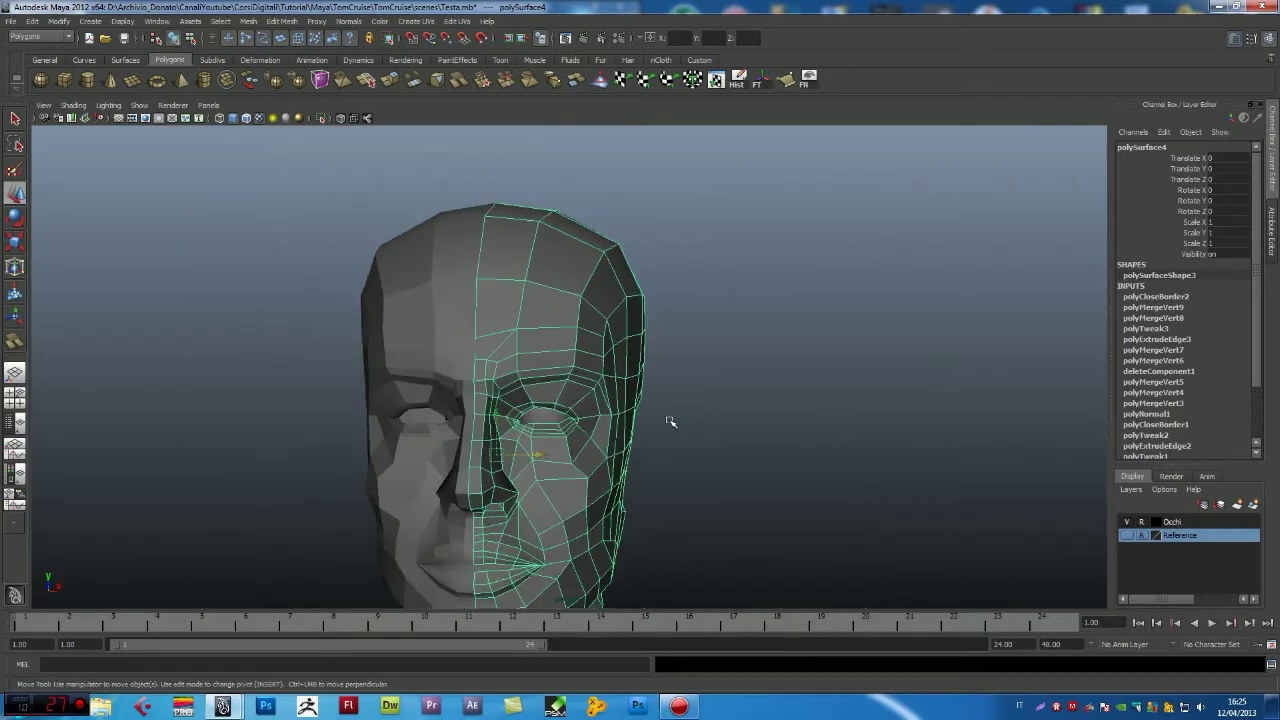
- Frame the low-poly head in the side view and save the scene as Testa.mb
key("space")
key("space")
key("f")
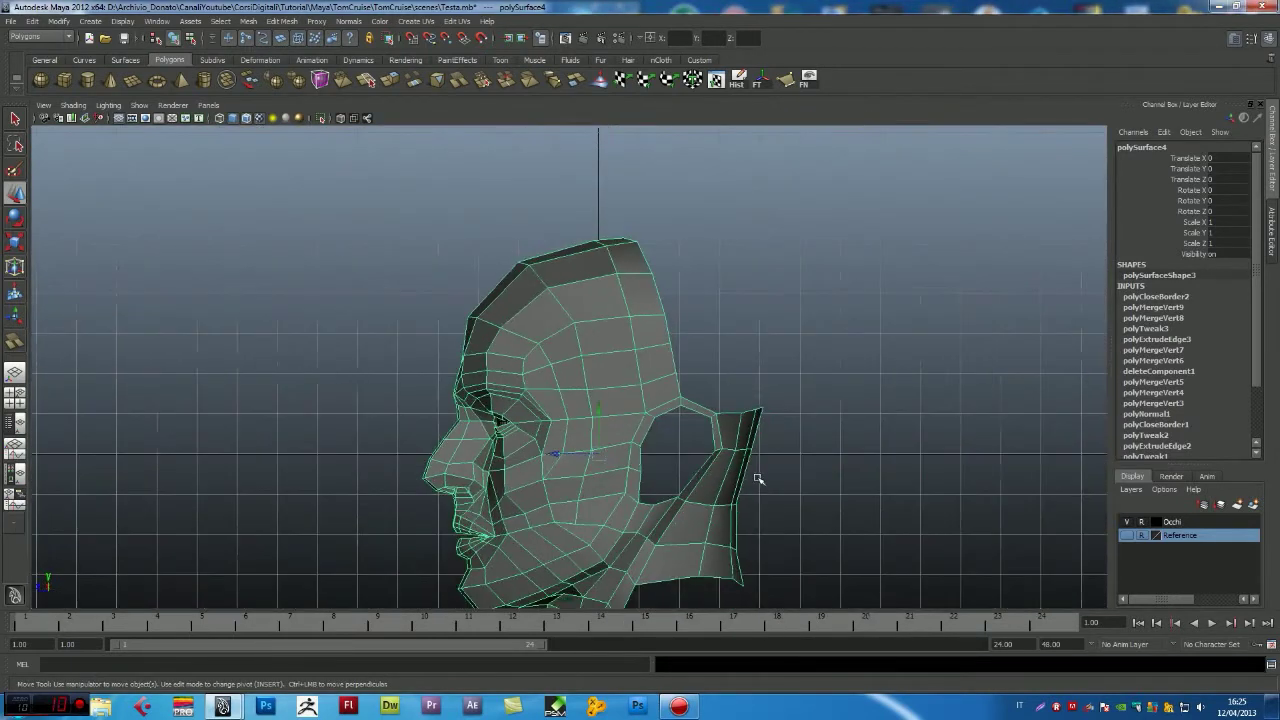
left_click(758, 479)
key("ctrl+s")
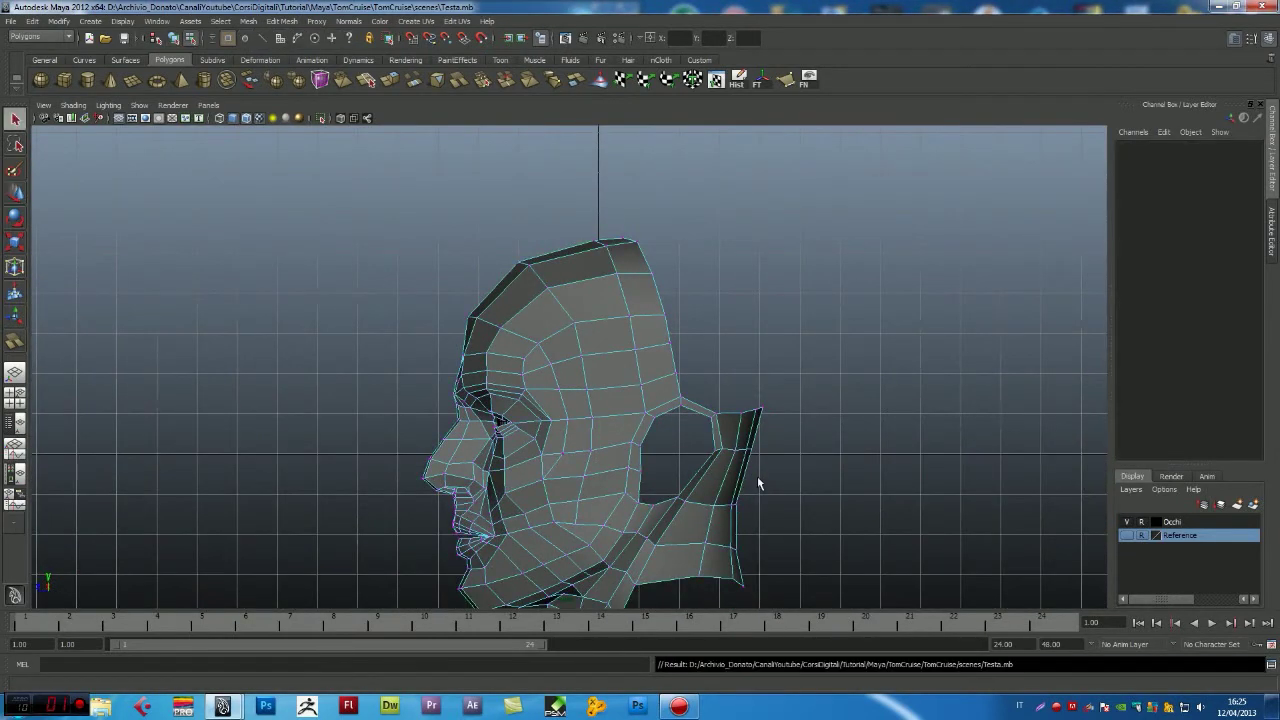
key("space")
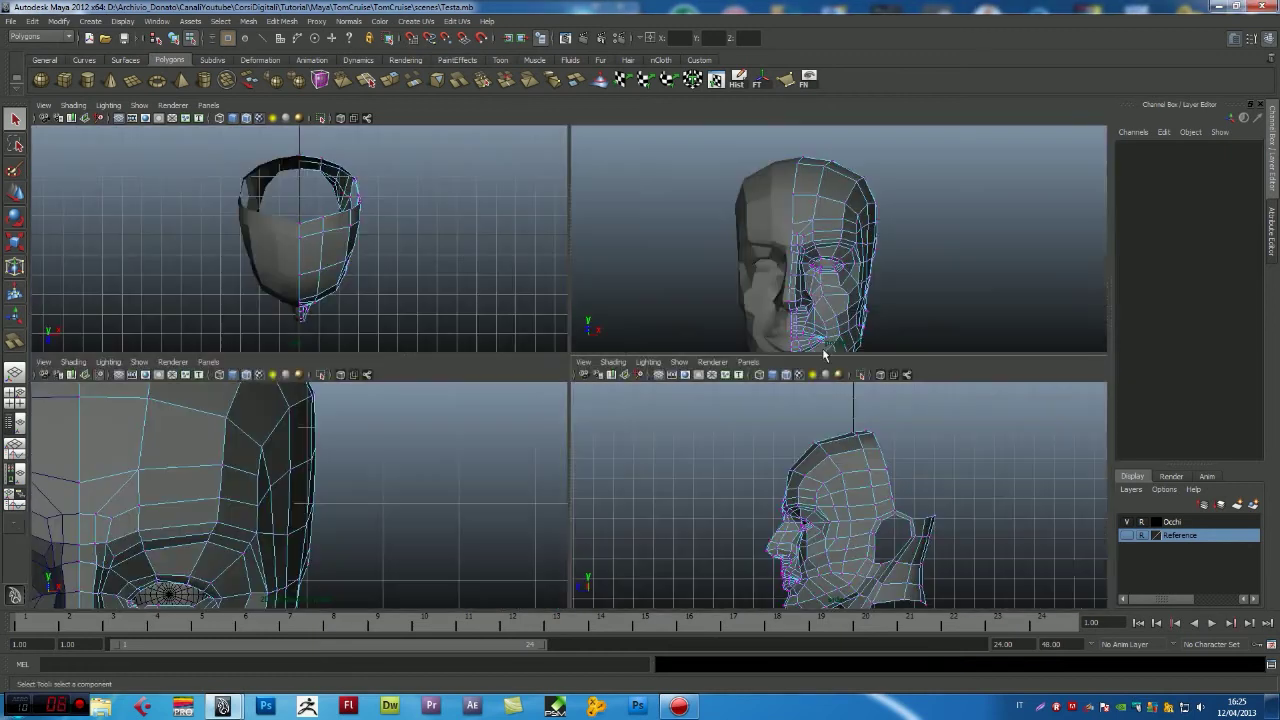
key("space")
- Orbit the perspective view from under the skull round to the face
mouse_move(789, 306)
left_mouse_down("alt")
mouse_move(592, 343)
mouse_move(670, 309)
mouse_move(600, 271)
mouse_move(543, 357)
mouse_move(680, 343)
mouse_move(579, 297)
mouse_move(523, 314)
mouse_move(686, 366)
mouse_move(706, 351)
mouse_move(423, 263)
mouse_move(728, 301)
mouse_move(757, 346)
mouse_move(703, 420)
mouse_move(577, 346)
left_mouse_up("alt")
scroll(728, 301, "down", 3)
mouse_move(885, 428)
left_mouse_down("alt")
mouse_move(709, 337)
mouse_move(789, 397)
mouse_move(689, 400)
left_mouse_up("alt")
middle_click_drag(689, 400, 596, 308, "alt")
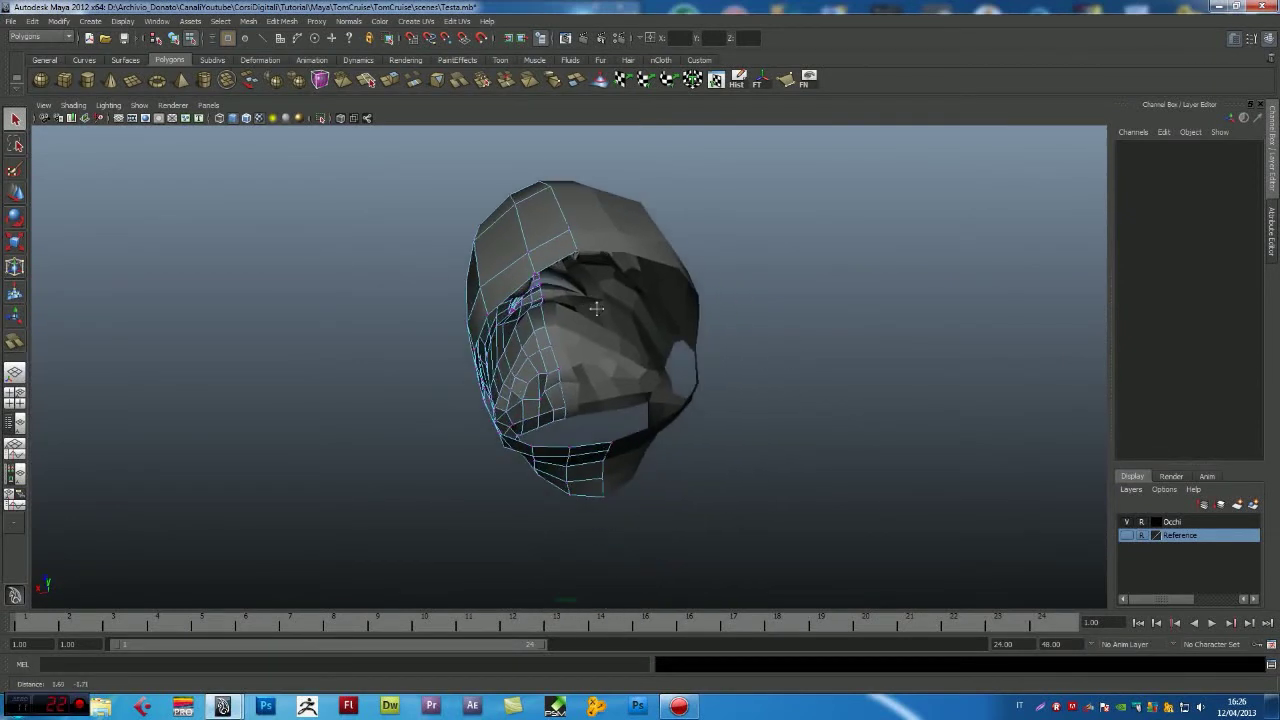
right_click_drag(545, 263, 540, 220)
- Extrude the top-of-head border edge and pull it down toward the ear
left_click(560, 265)
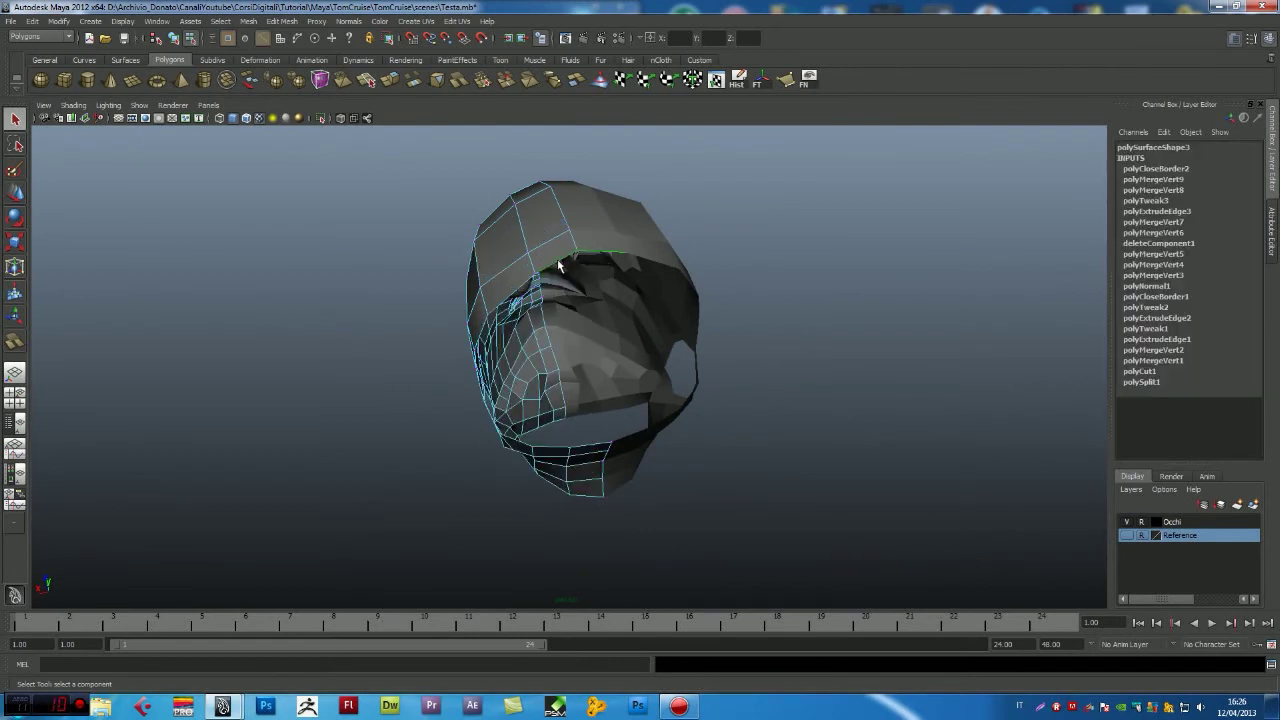
key("w")
key("space")
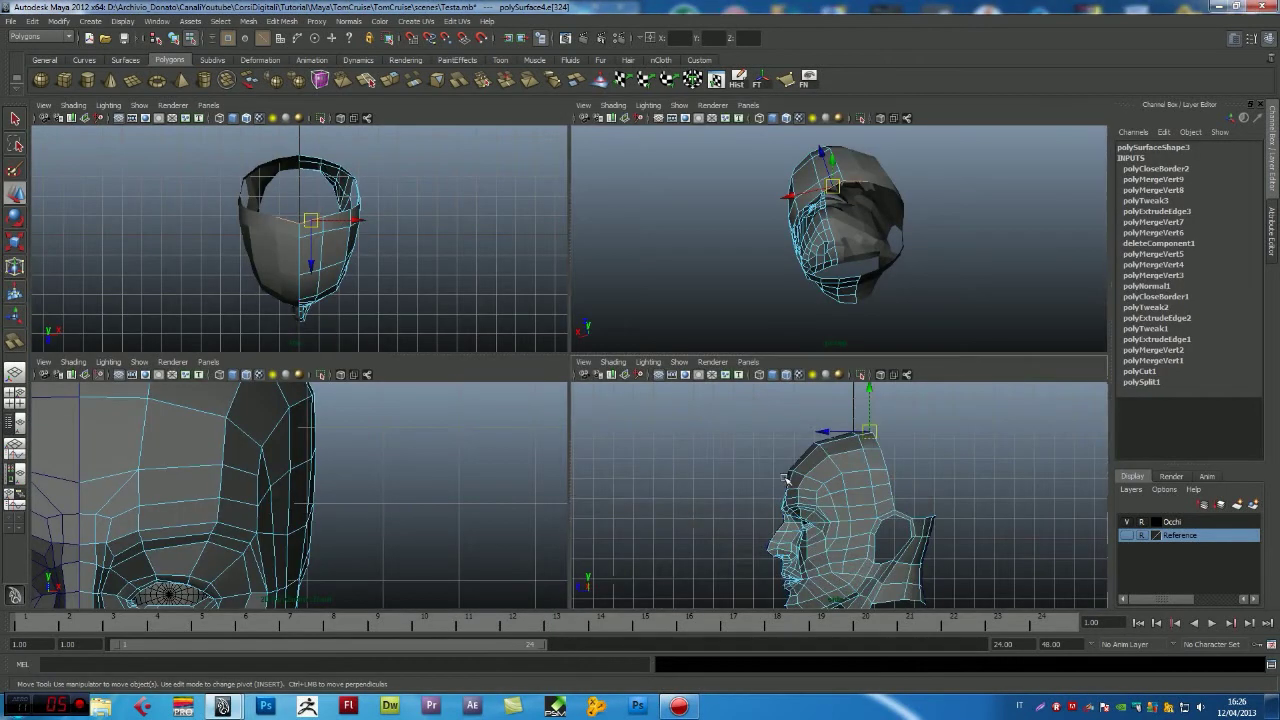
key("space")
right_click_drag(768, 322, 757, 337, "shift")
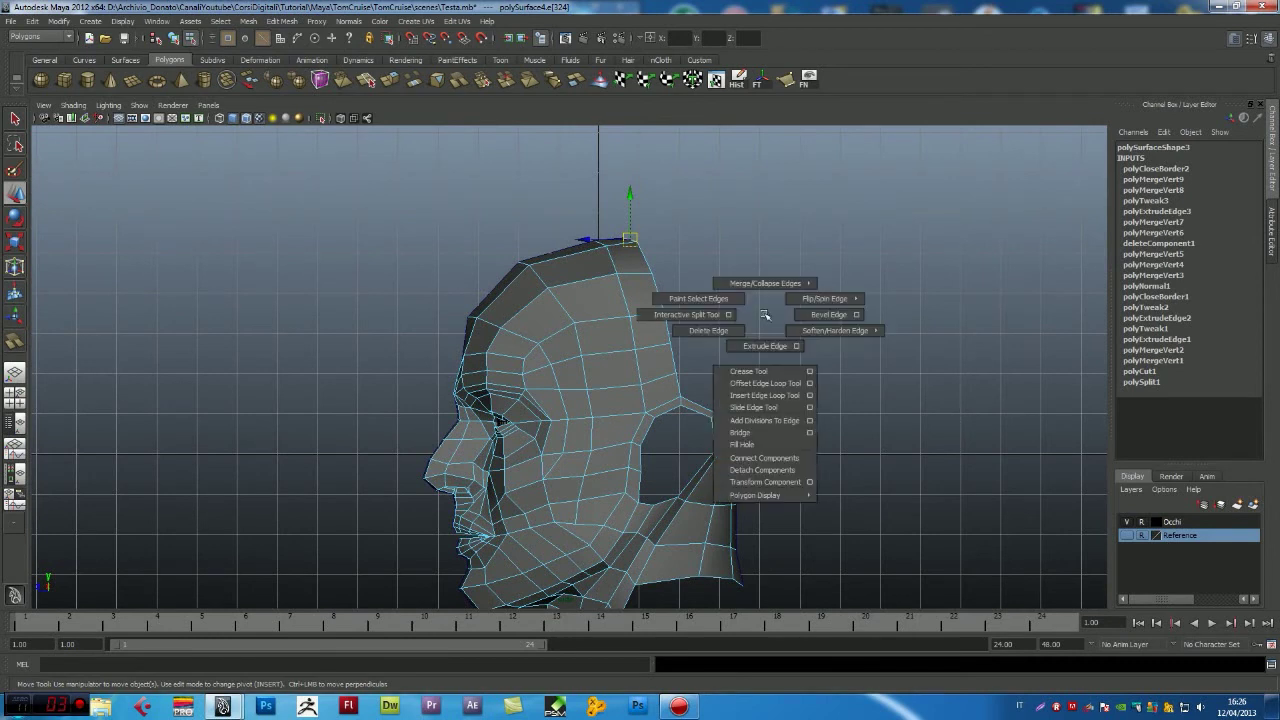
key("w")
mouse_move(633, 242)
left_mouse_down()
mouse_move(760, 374)
mouse_move(703, 394)
mouse_move(703, 371)
mouse_move(696, 386)
left_mouse_up()
key("space")
key("space")
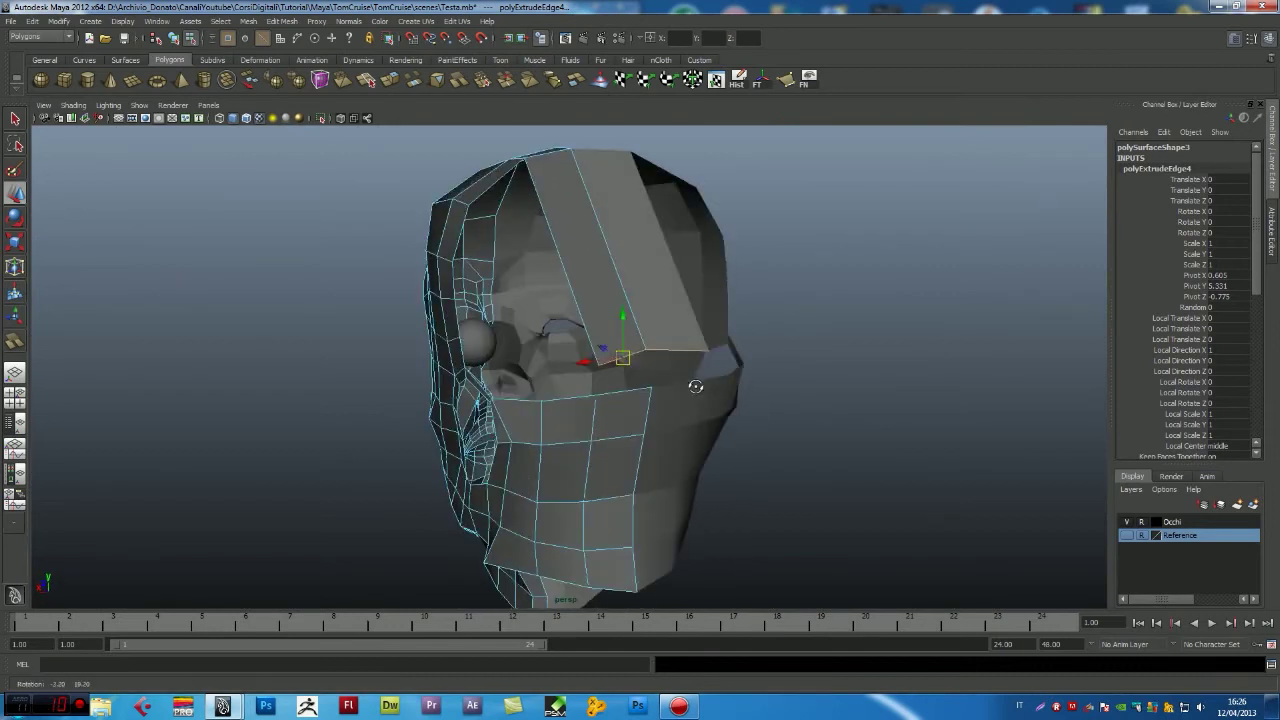
- Merge the two end vertex pairs of the new strip into the existing mesh
right_click_drag(584, 305, 580, 377)
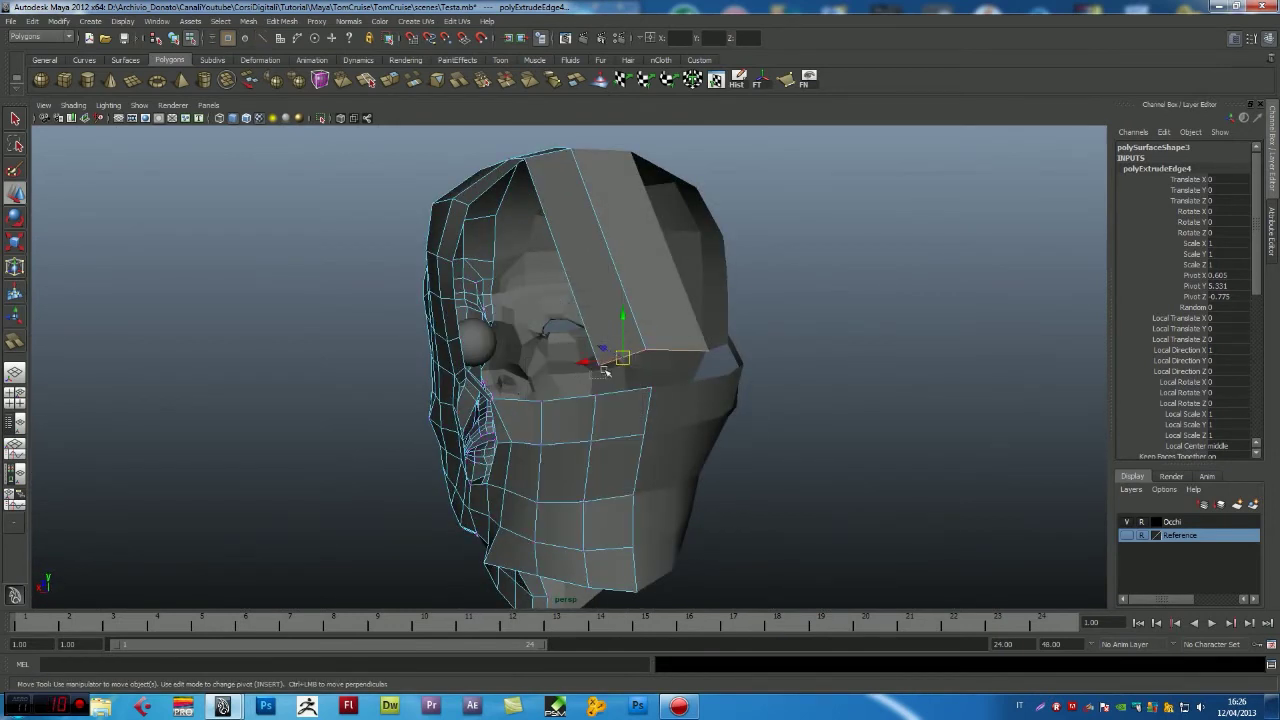
left_click(602, 368)
middle_click_drag(595, 393, 652, 395)
left_click(645, 350)
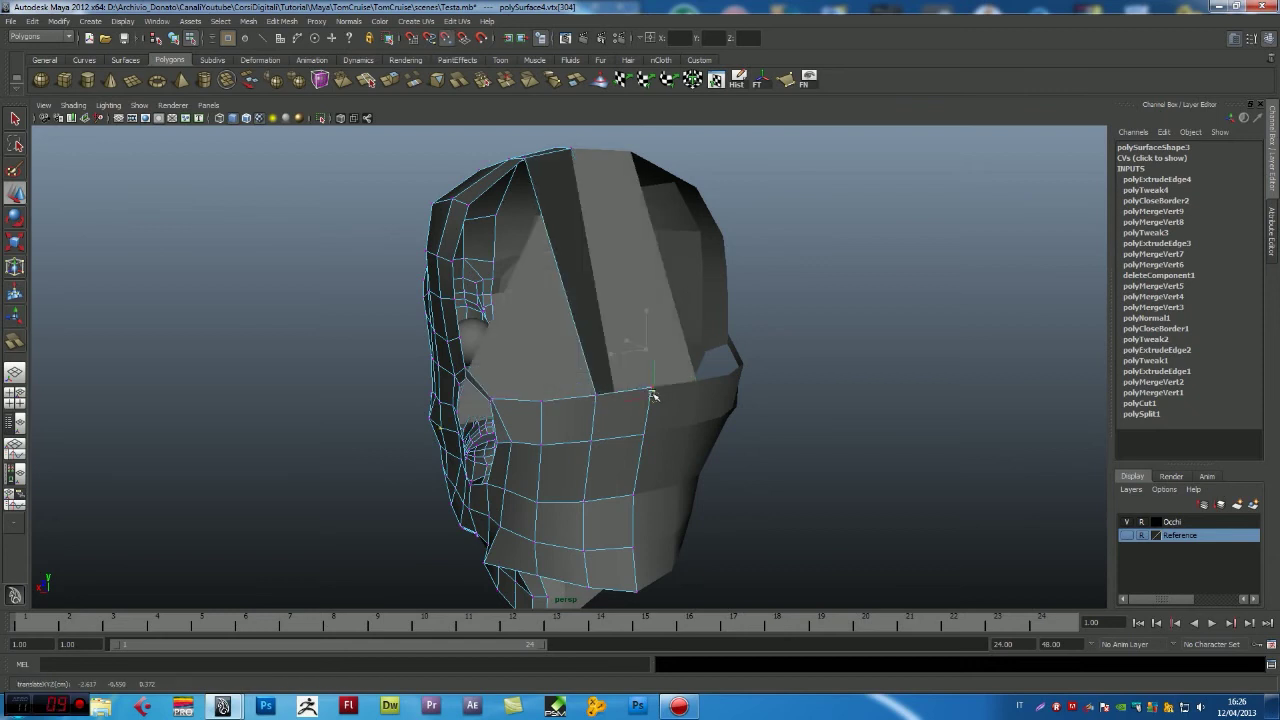
left_click(596, 395)
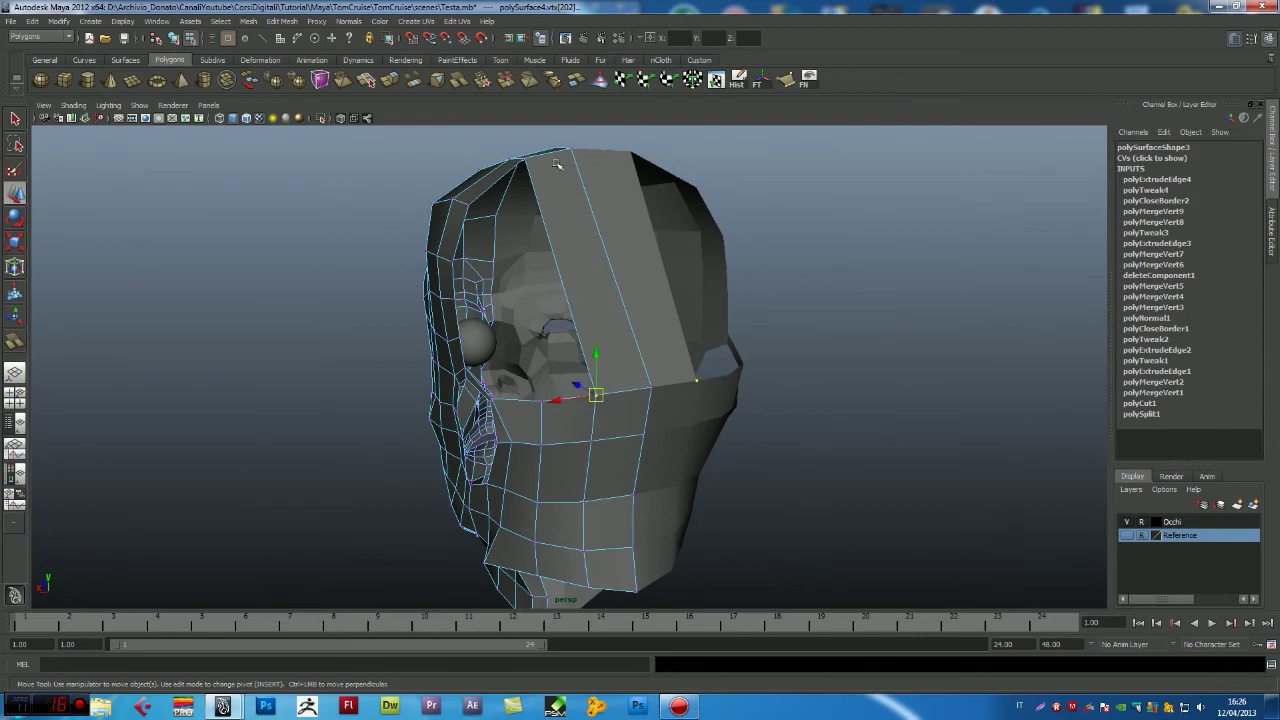
left_click(484, 78)
left_click_drag(630, 372, 658, 396)
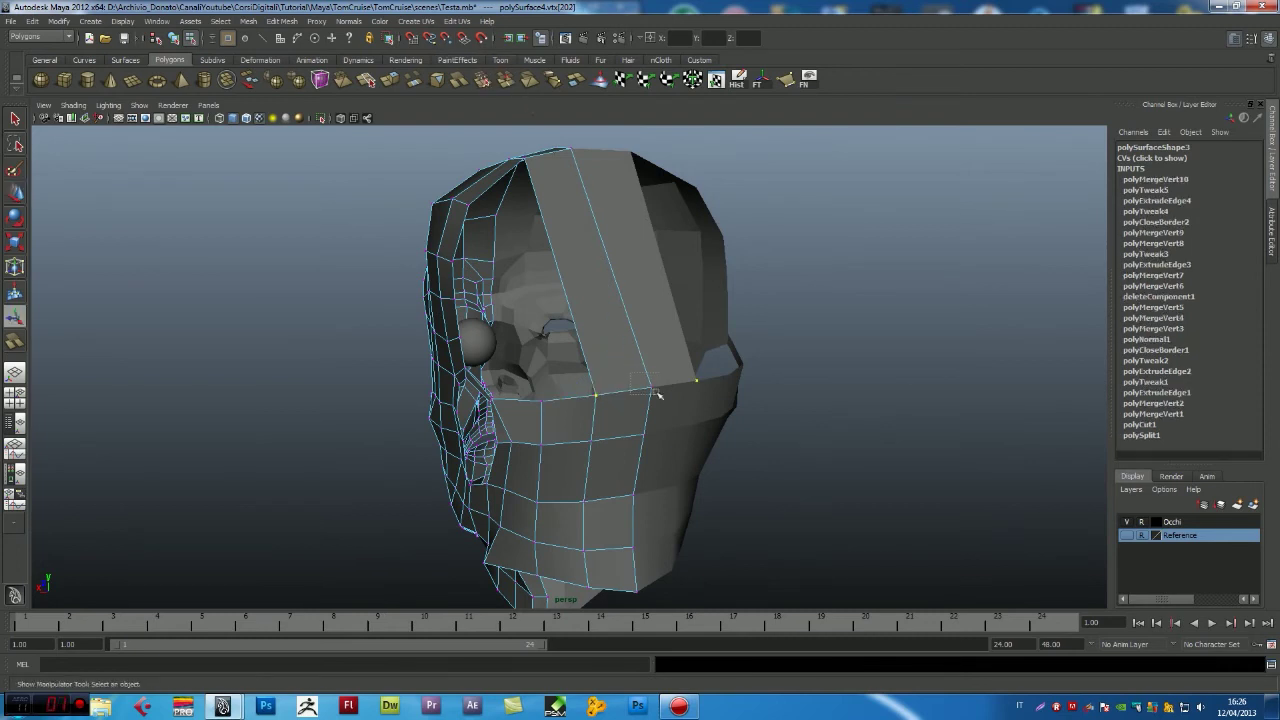
key("g")
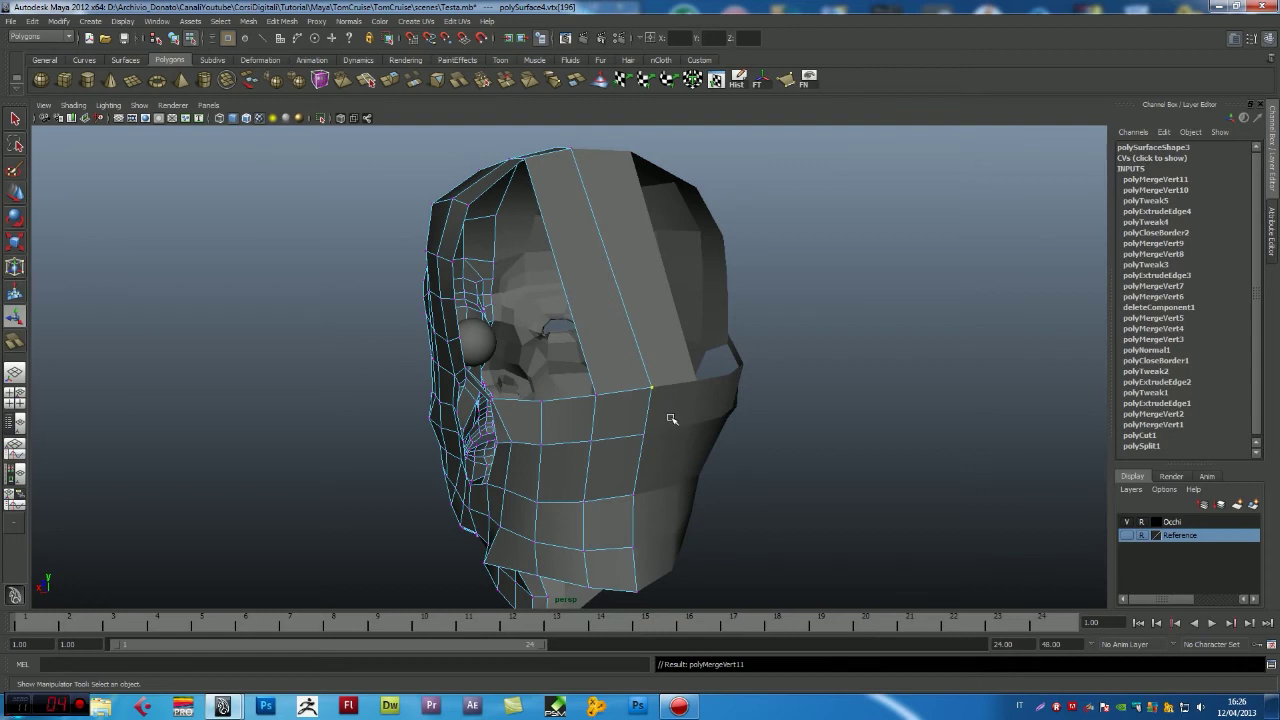
key("w")
- Select an edge of the top-of-head strip from a three-quarter front view
mouse_move(827, 385)
left_mouse_down("alt")
mouse_move(909, 380)
mouse_move(817, 431)
left_mouse_up("alt")
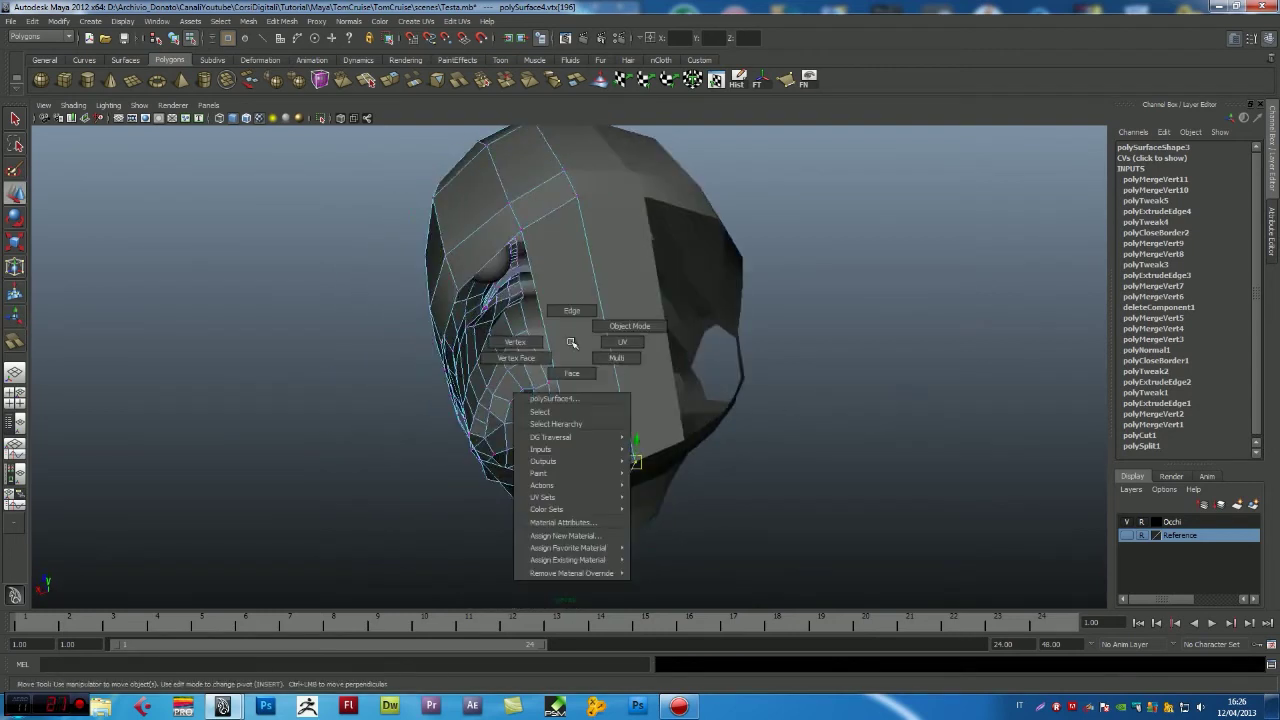
right_click_drag(592, 366, 572, 306)
left_click(548, 347)
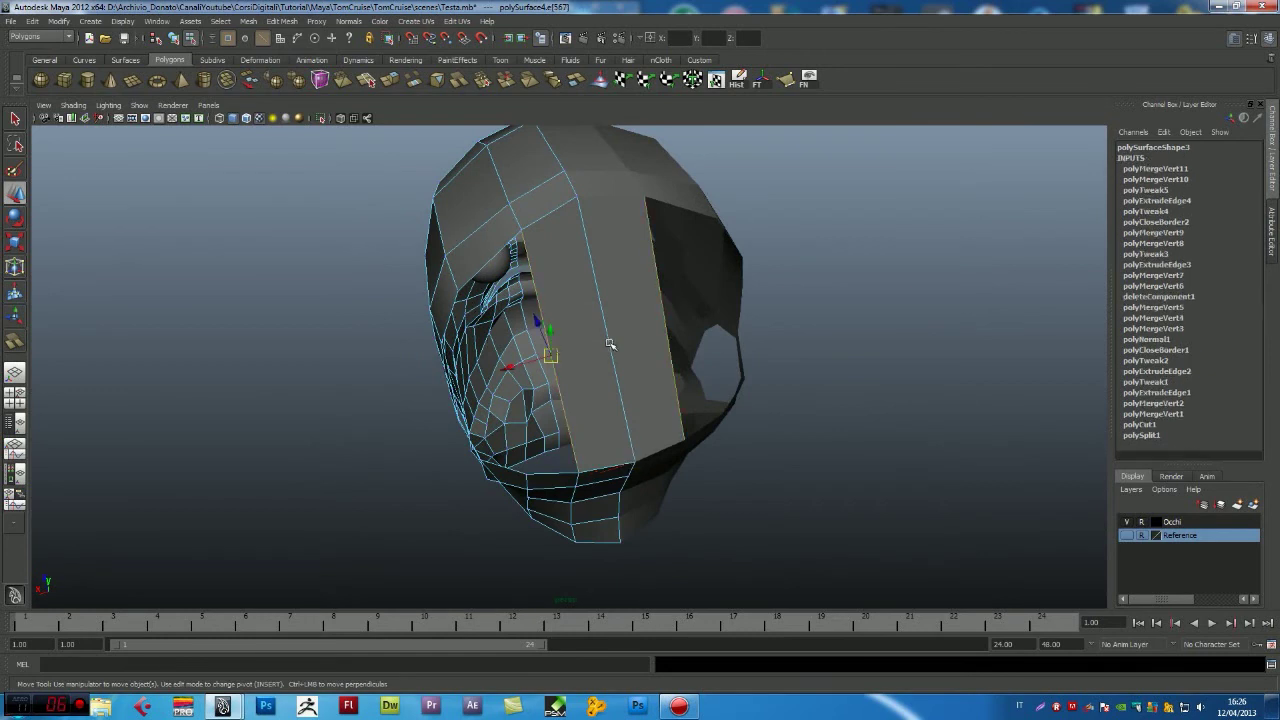
mouse_move(660, 432)
left_mouse_down("alt")
mouse_move(763, 371)
mouse_move(694, 380)
left_mouse_up("alt")
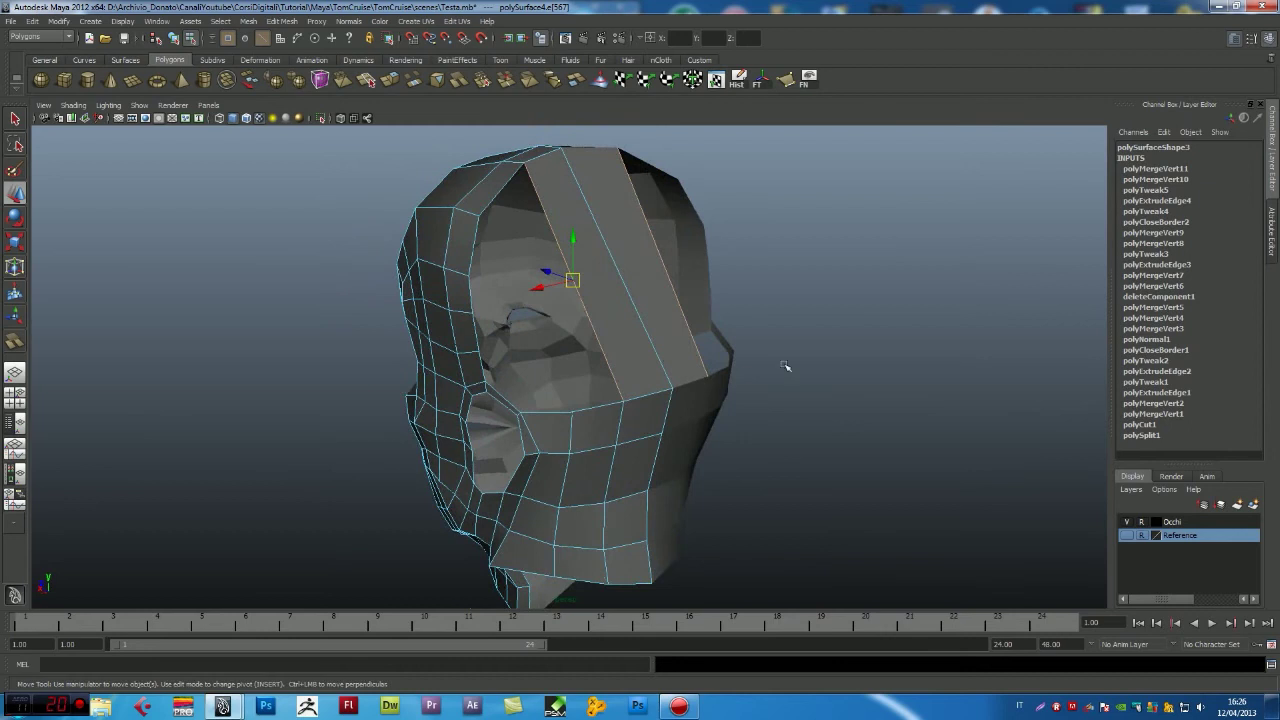
right_click_drag(827, 298, 821, 378, "shift")
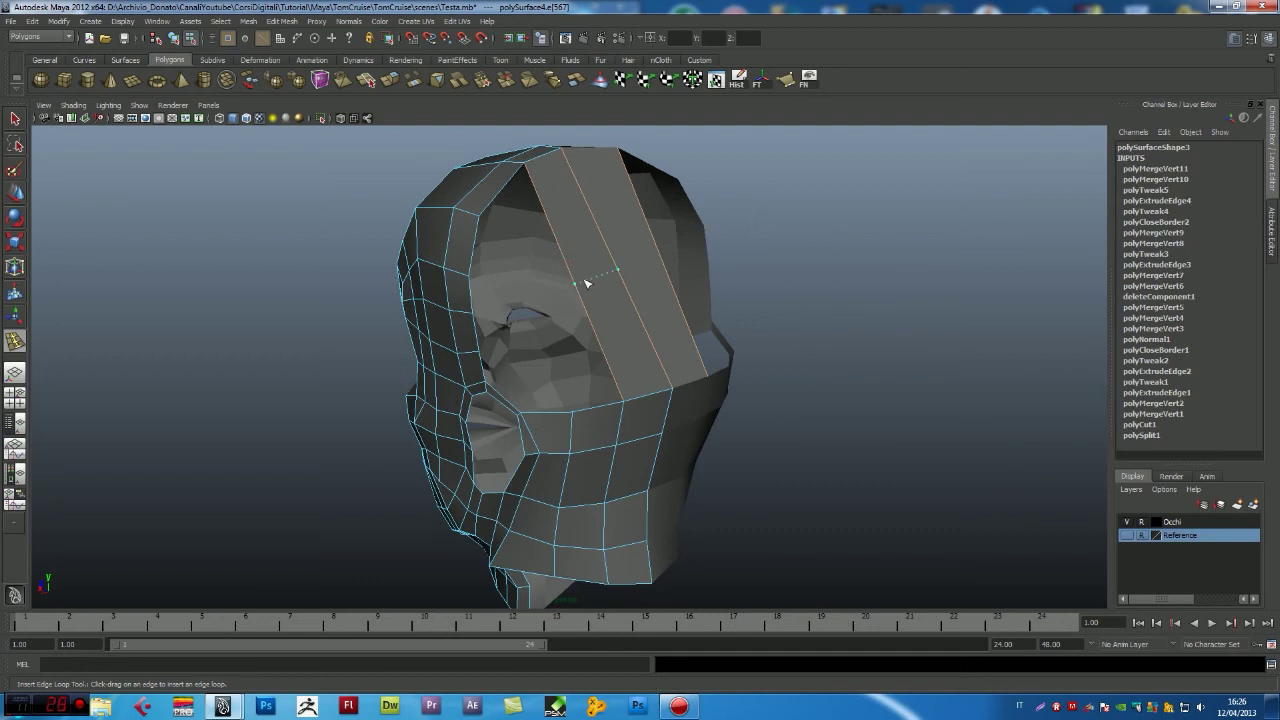
- Insert an edge loop along the strip and match its vertex to the Reference photo outline
left_click(587, 284)
key("w")
key("space")
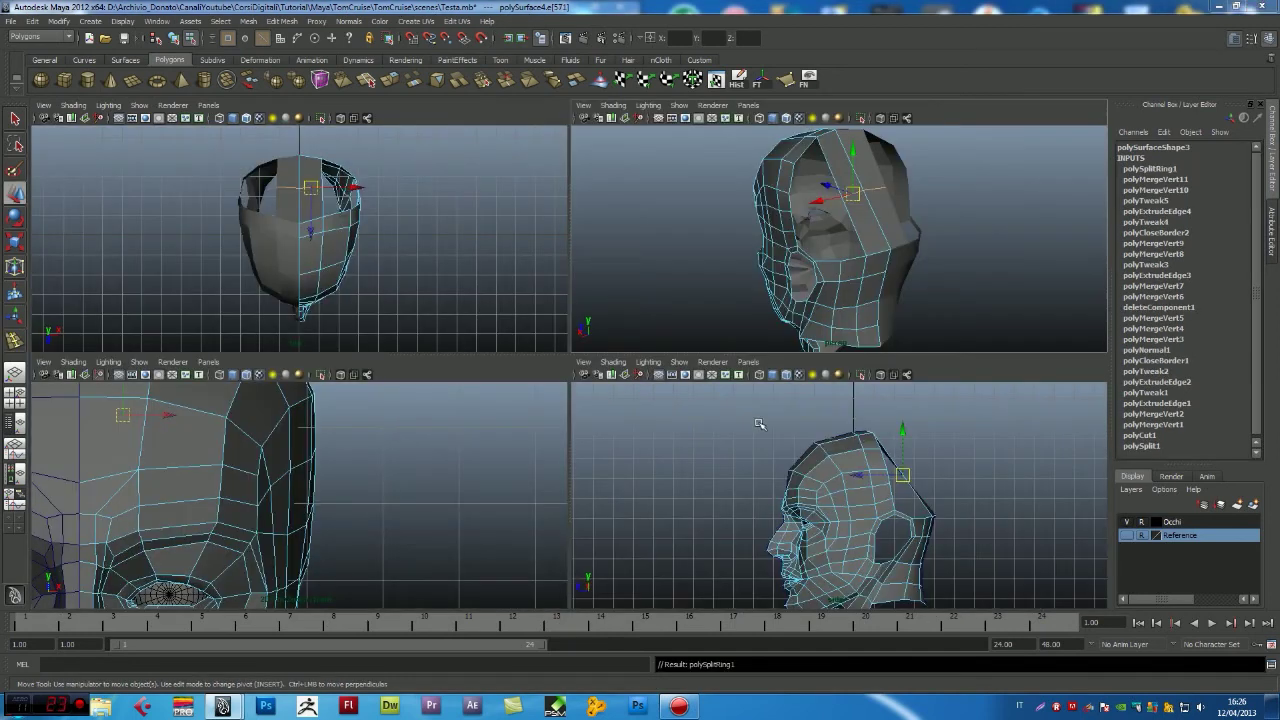
key("space")
left_click(1127, 536)
mouse_move(702, 333)
left_mouse_down()
mouse_move(730, 280)
mouse_move(758, 333)
left_mouse_up()
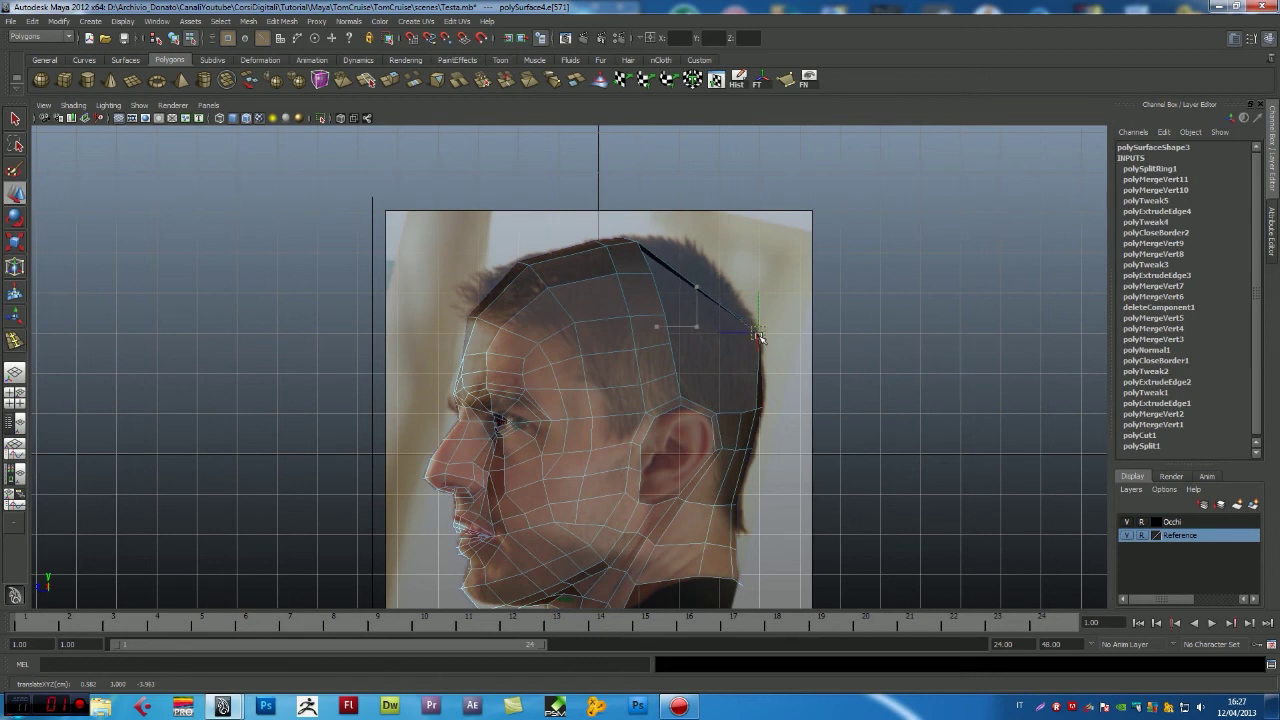
key("space")
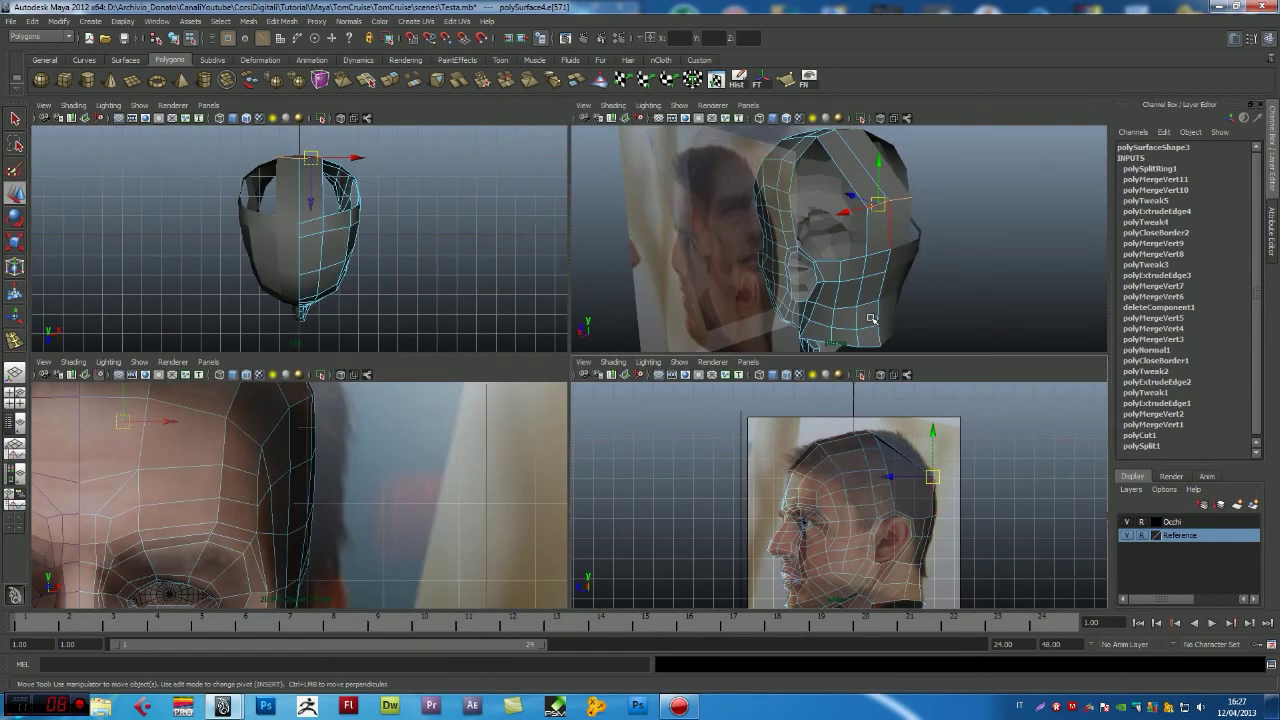
- Insert a second edge loop and align its vertex with the photo's skull outline
right_click_drag(872, 314, 842, 227, "shift")
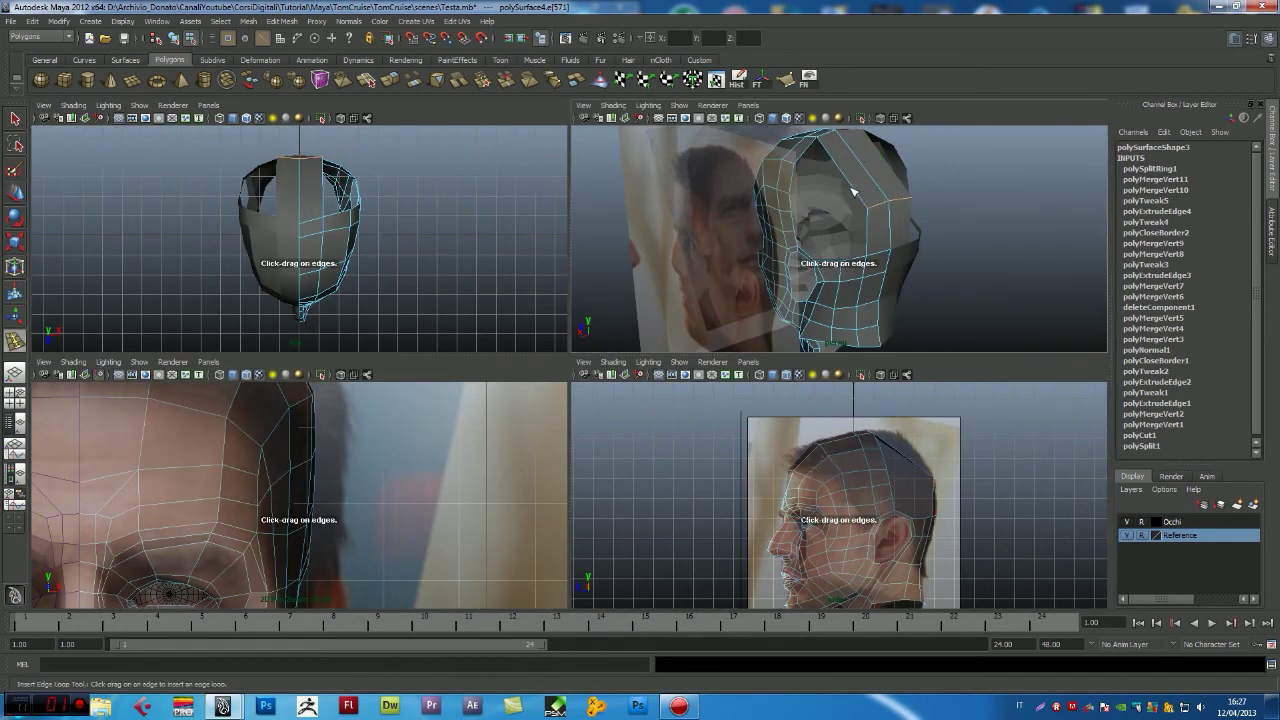
left_click_drag(849, 182, 846, 173)
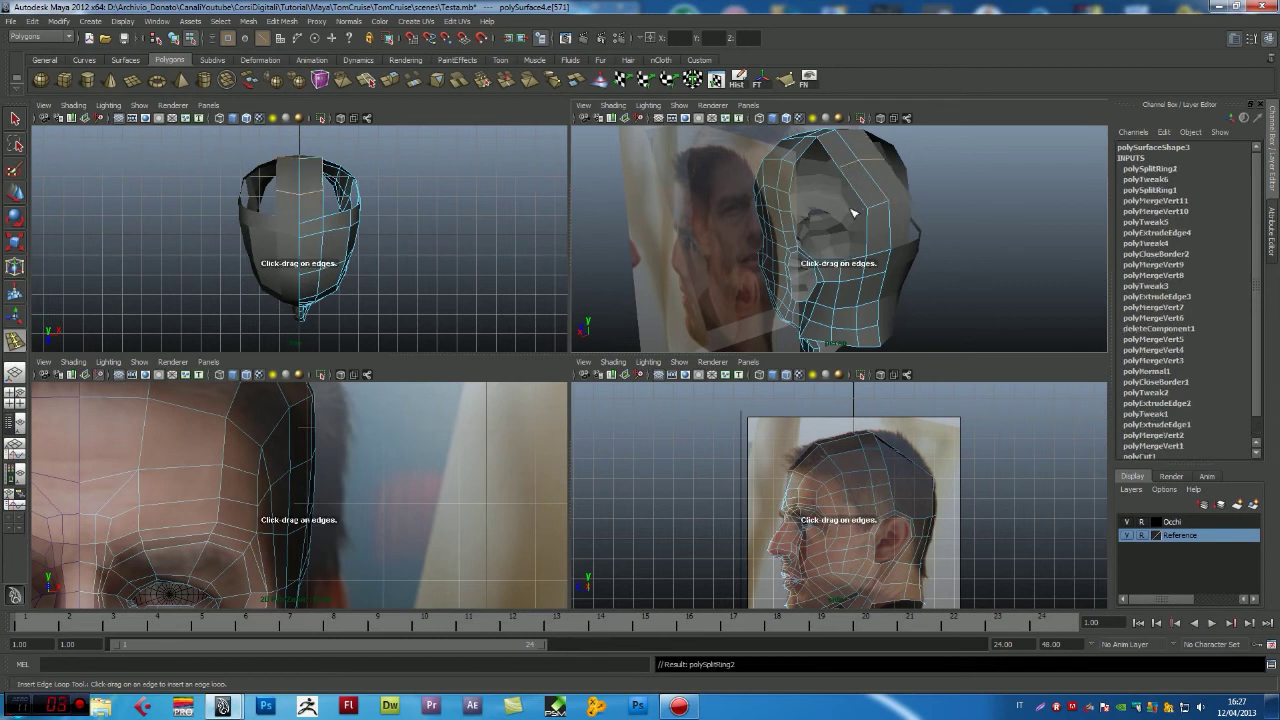
key("e")
key("space")
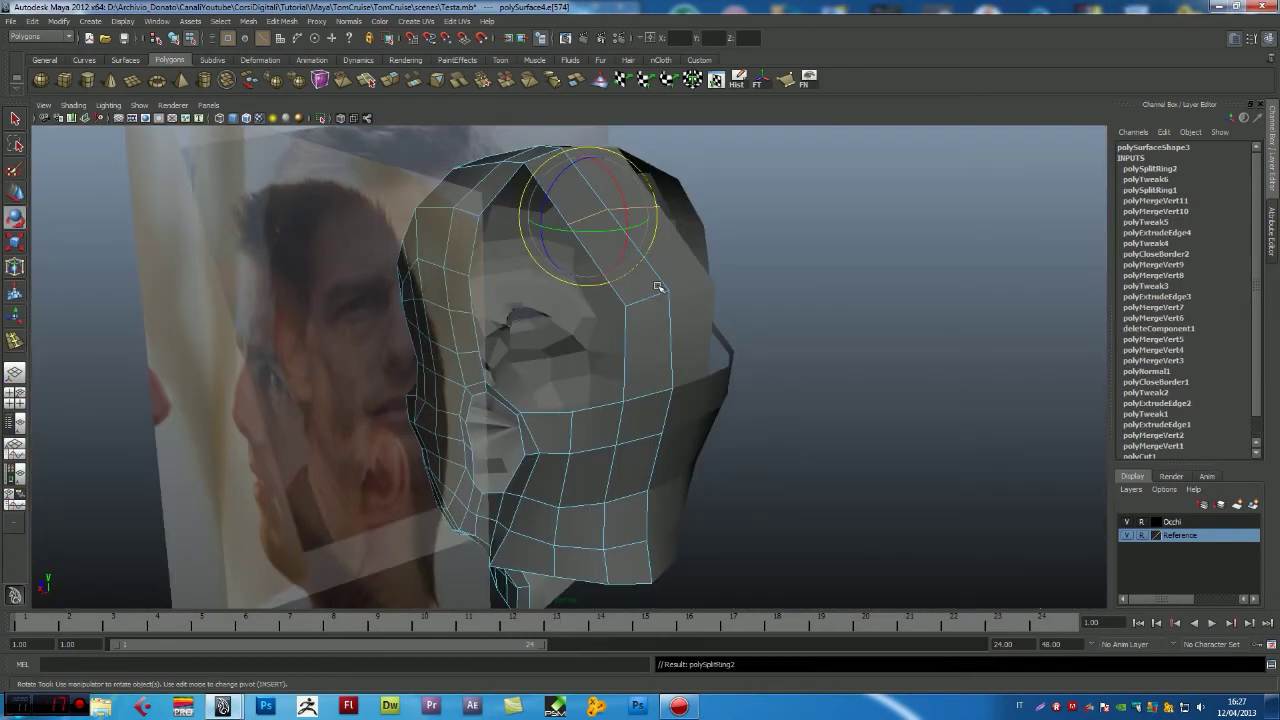
key("space")
key("space")
key("w")
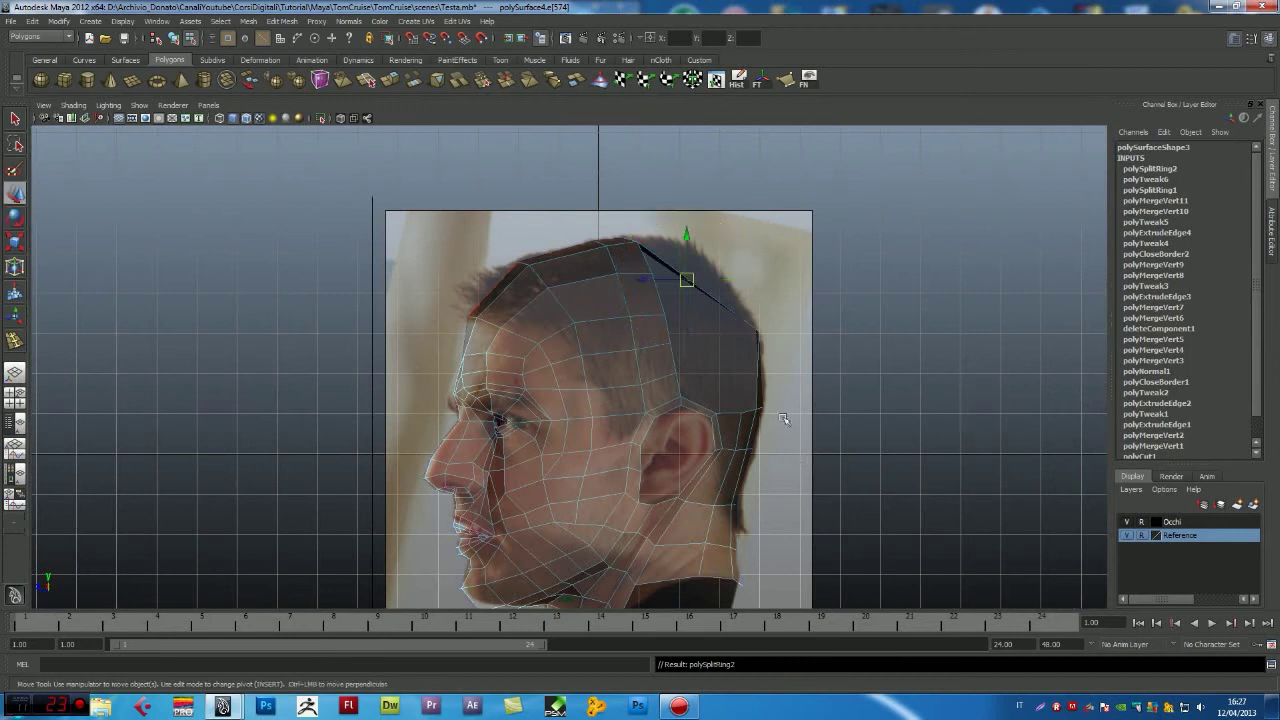
left_click_drag(688, 281, 710, 260)
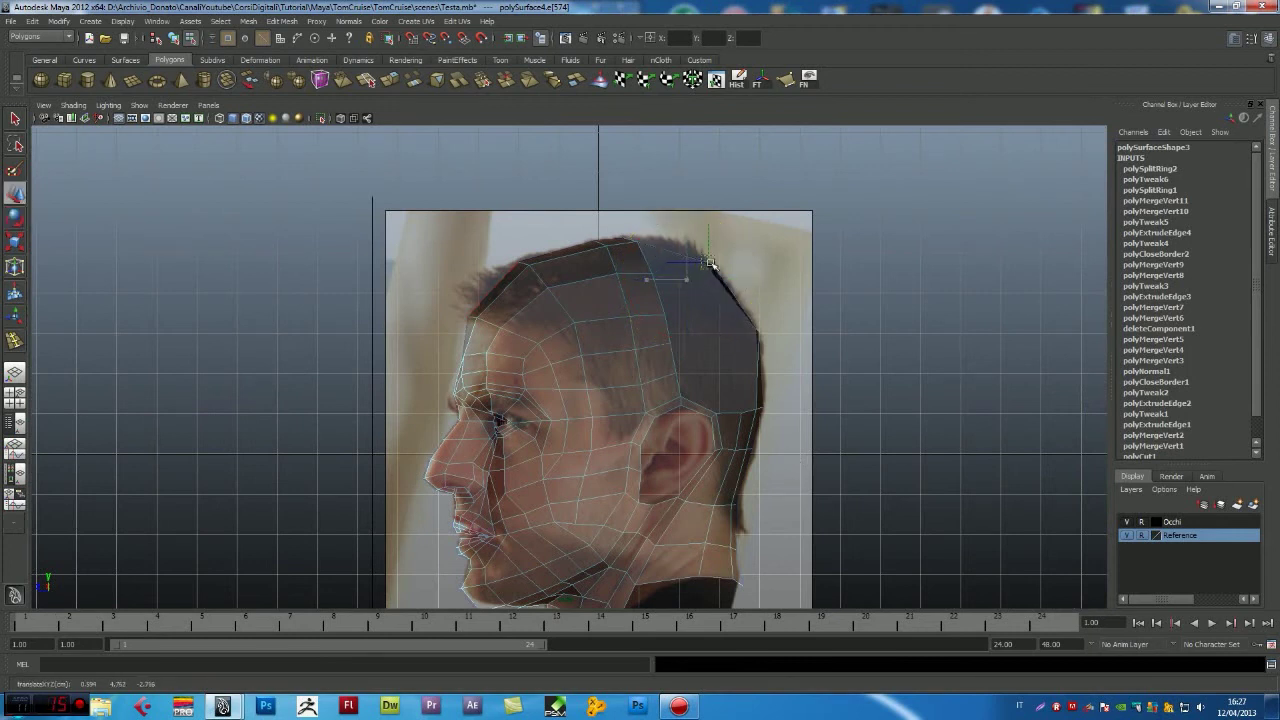
- Return to object mode and preview the whole head smoothed with 3
key("space")
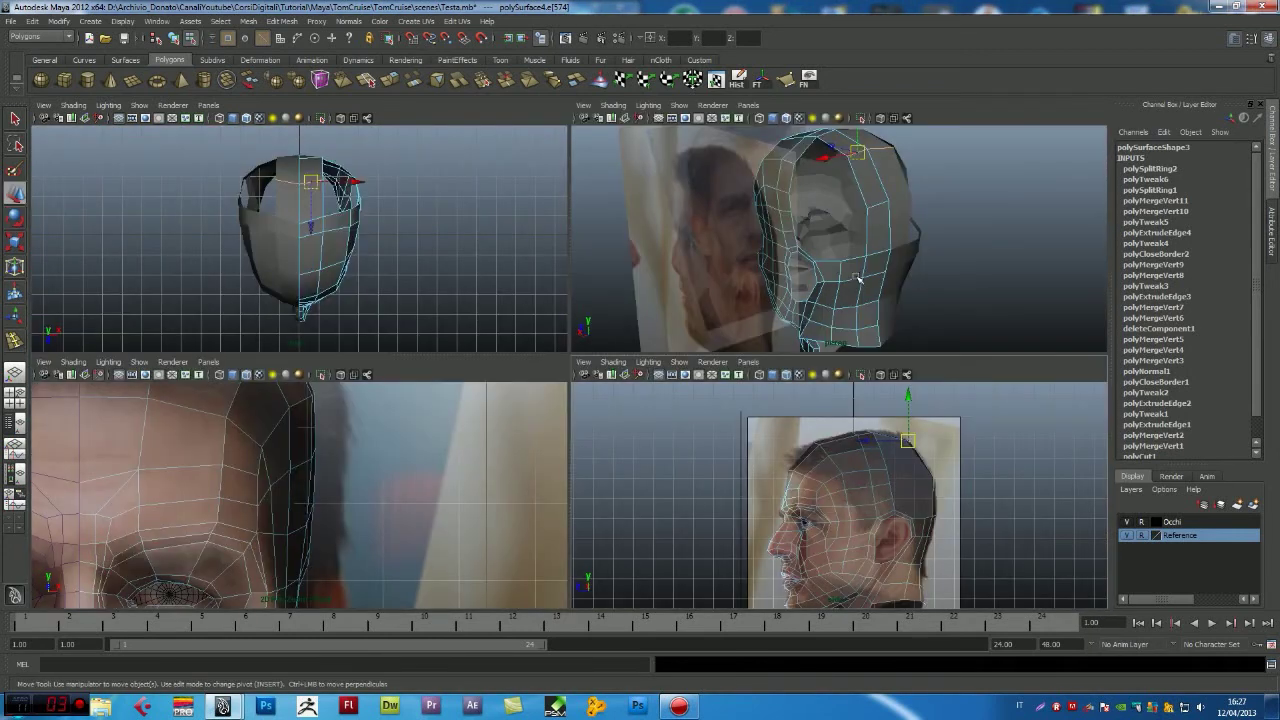
key("space")
right_click(625, 261)
left_click(655, 245)
left_click(617, 271)
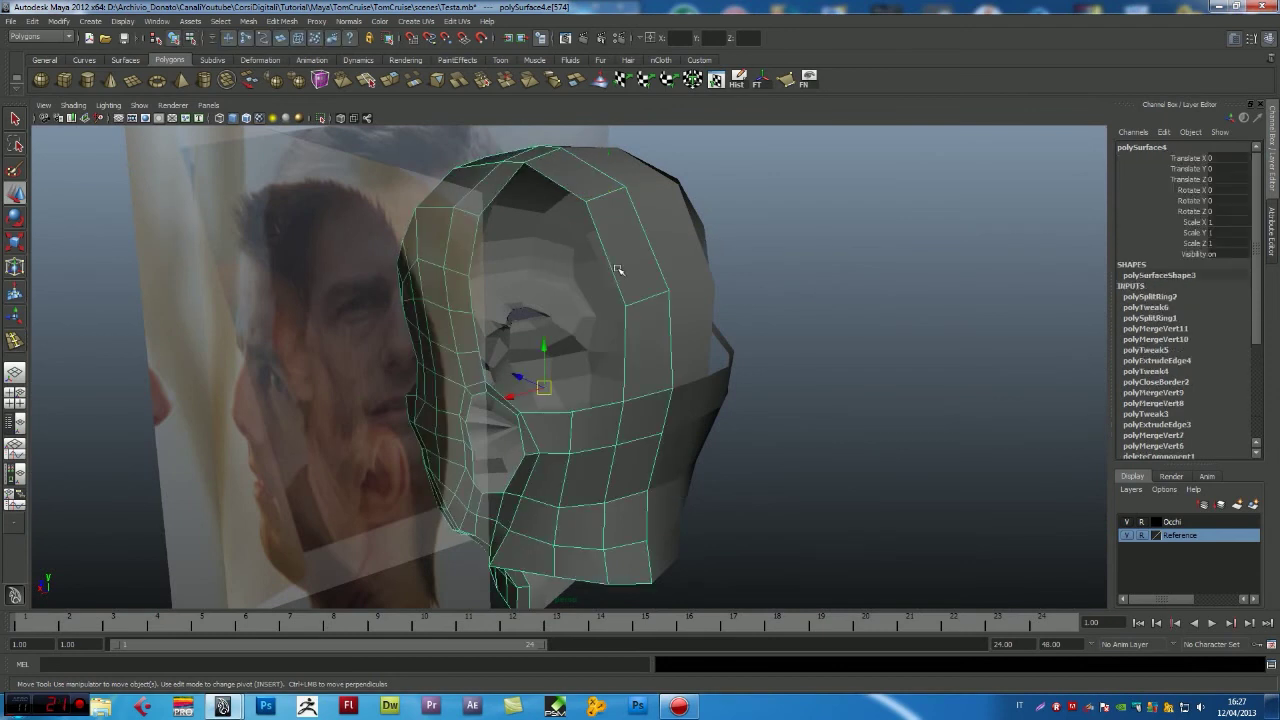
key("3")
left_click(871, 357)
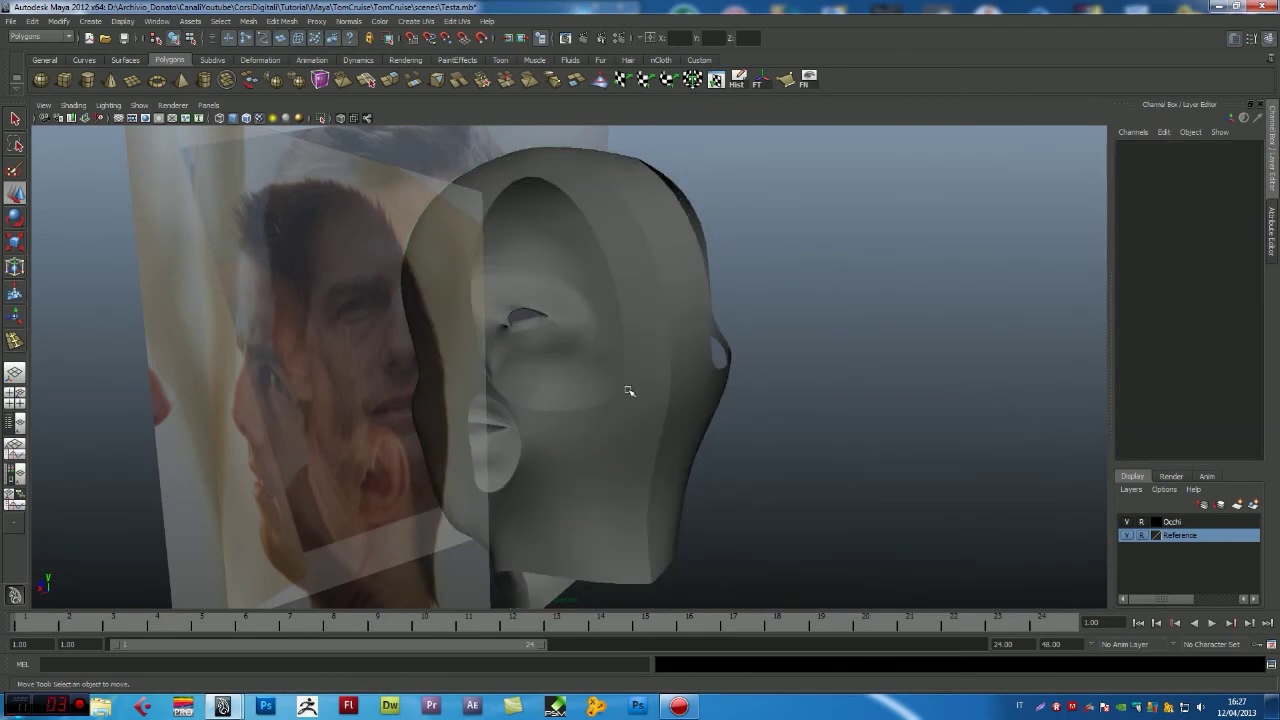
- Hide the Reference layer, orbit the smoothed head, and frame it in all four views
left_click_drag(629, 391, 758, 422, "alt")
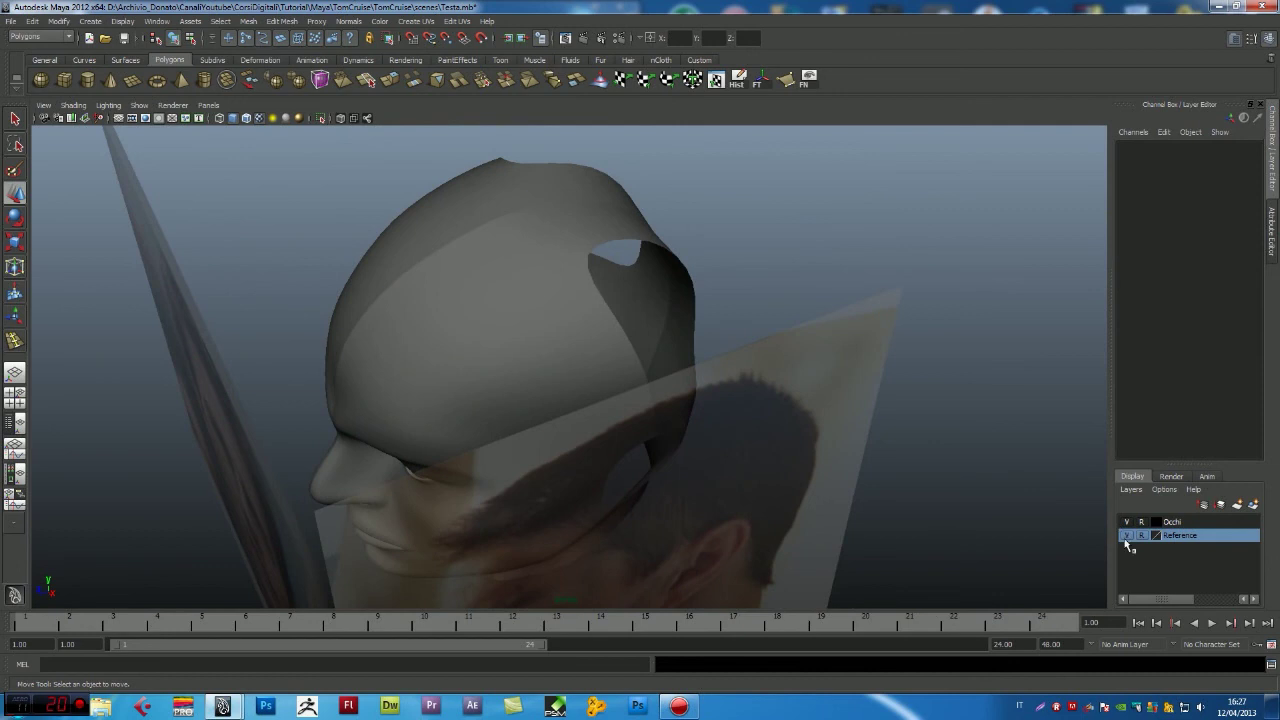
left_click(1127, 535)
mouse_move(1054, 537)
left_mouse_down("alt")
mouse_move(771, 409)
mouse_move(429, 329)
mouse_move(637, 301)
mouse_move(591, 277)
mouse_move(508, 406)
mouse_move(508, 320)
left_mouse_up("alt")
left_click(655, 482)
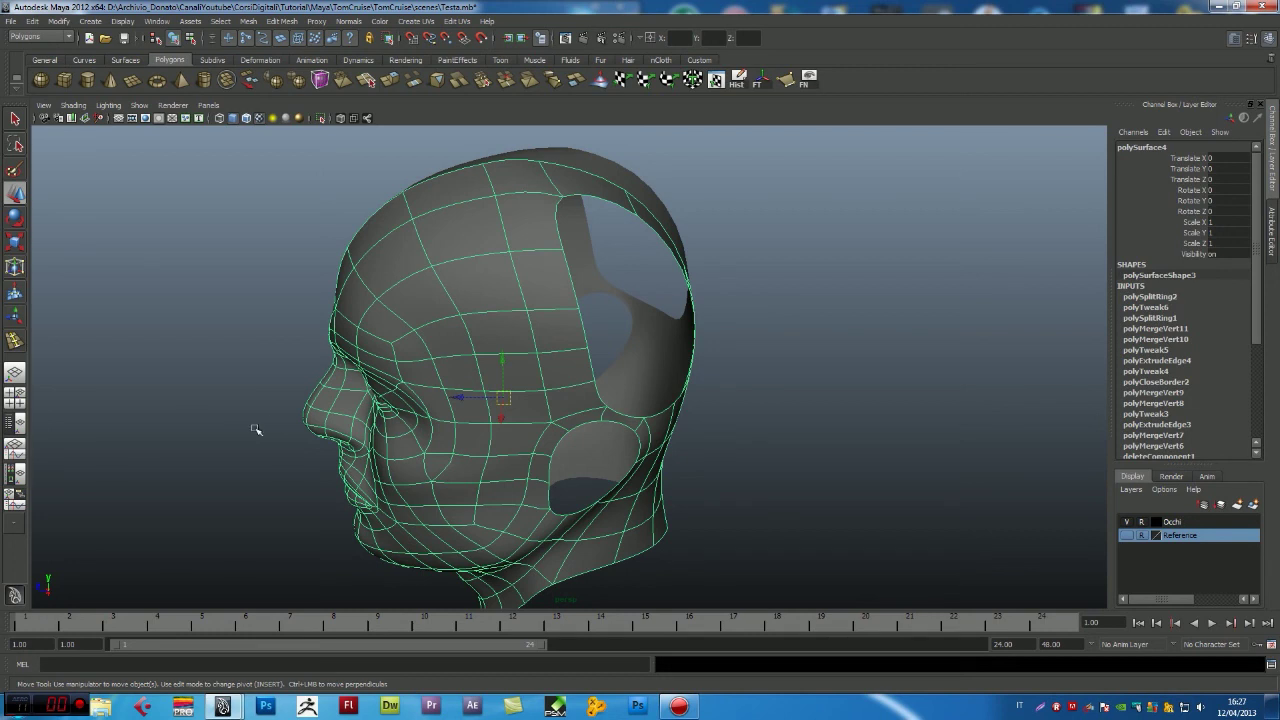
left_click_drag(277, 424, 429, 411, "alt")
mouse_move(285, 428)
left_mouse_down("alt")
mouse_move(414, 371)
mouse_move(473, 443)
left_mouse_up("alt")
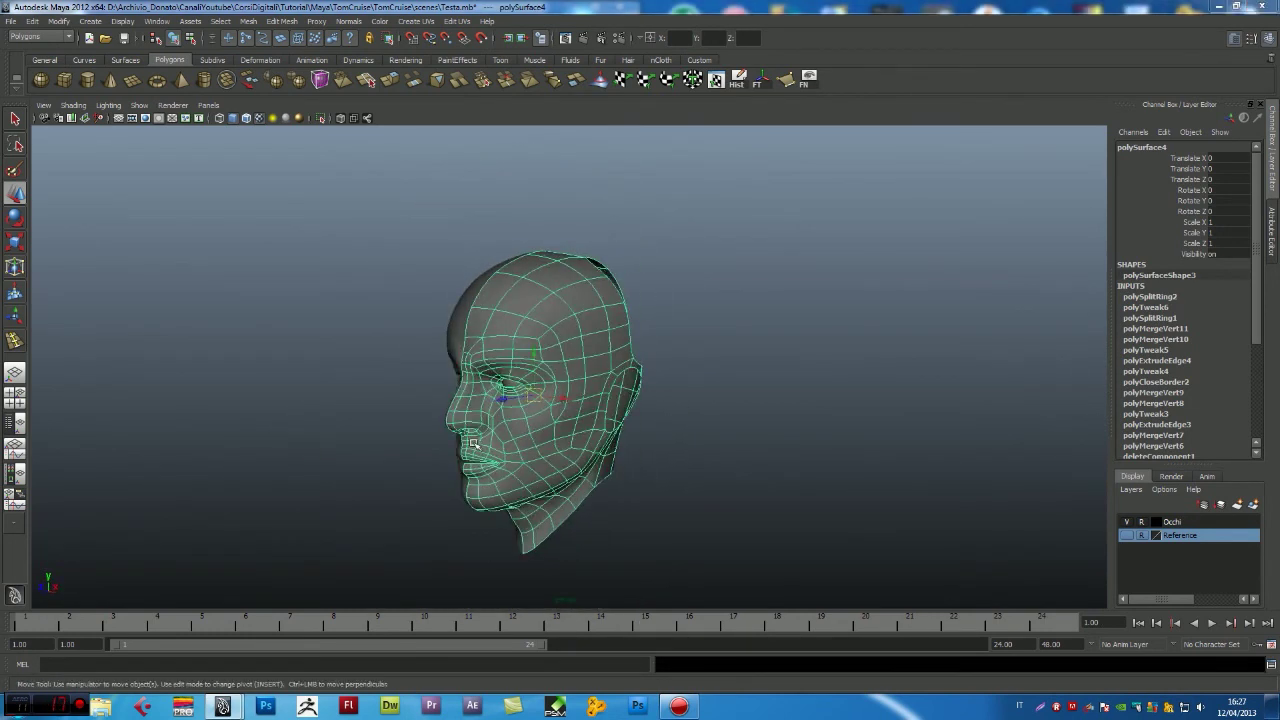
key("space")
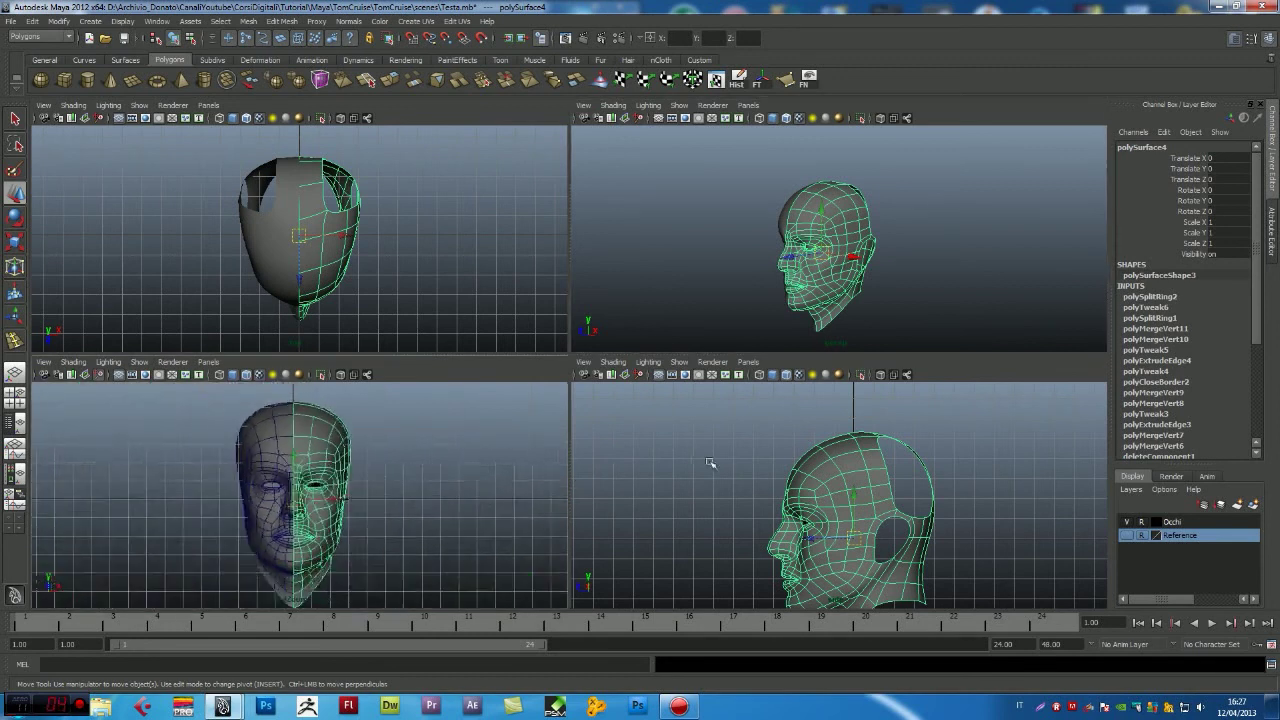
key("shift+f")
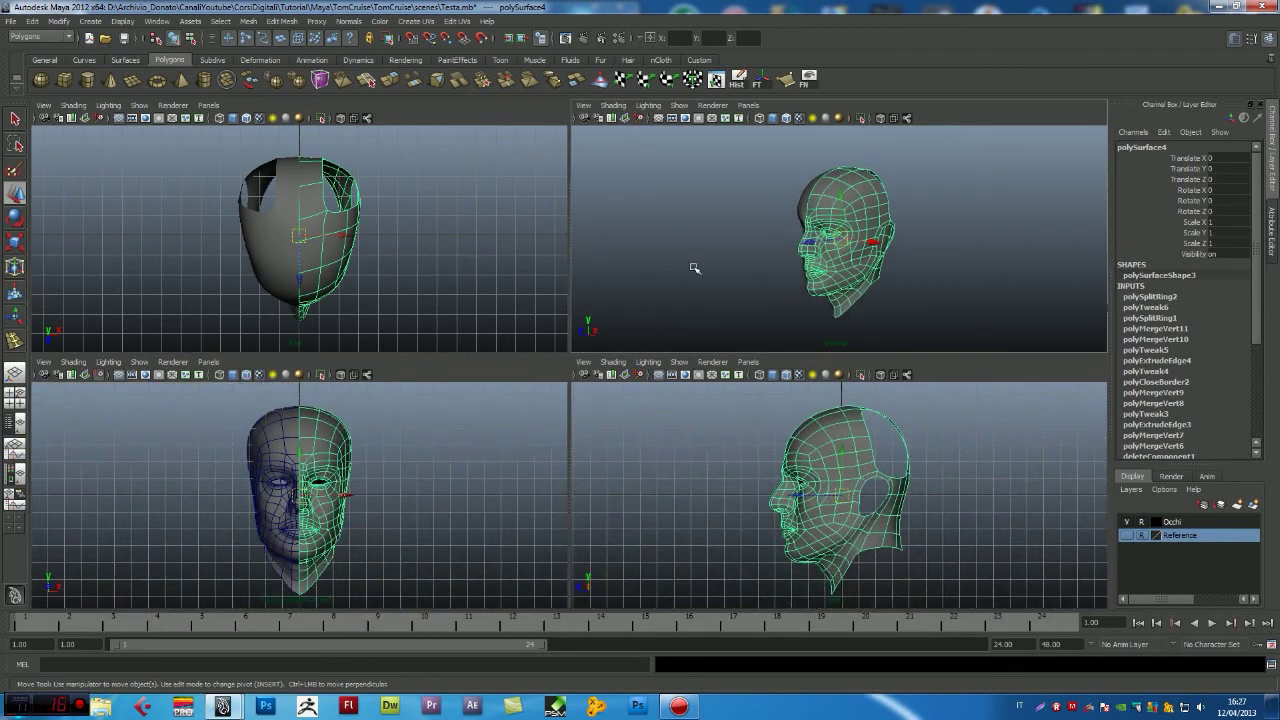
left_click(695, 268)
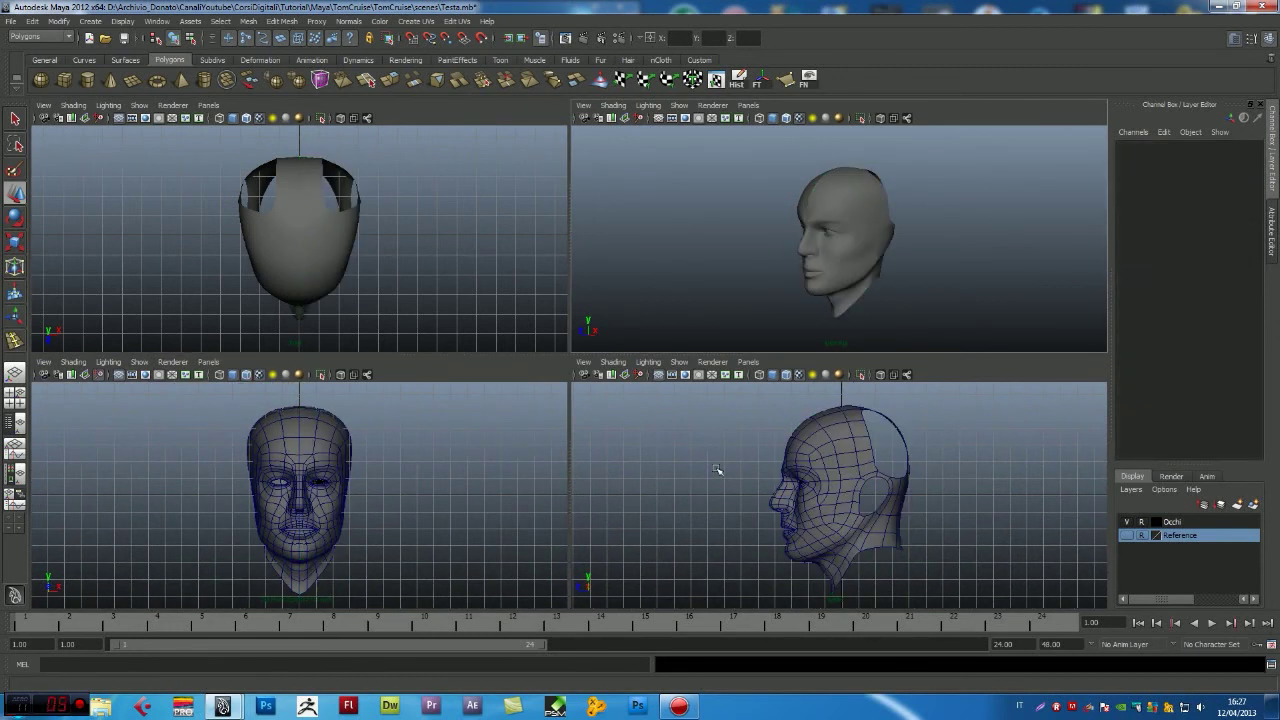